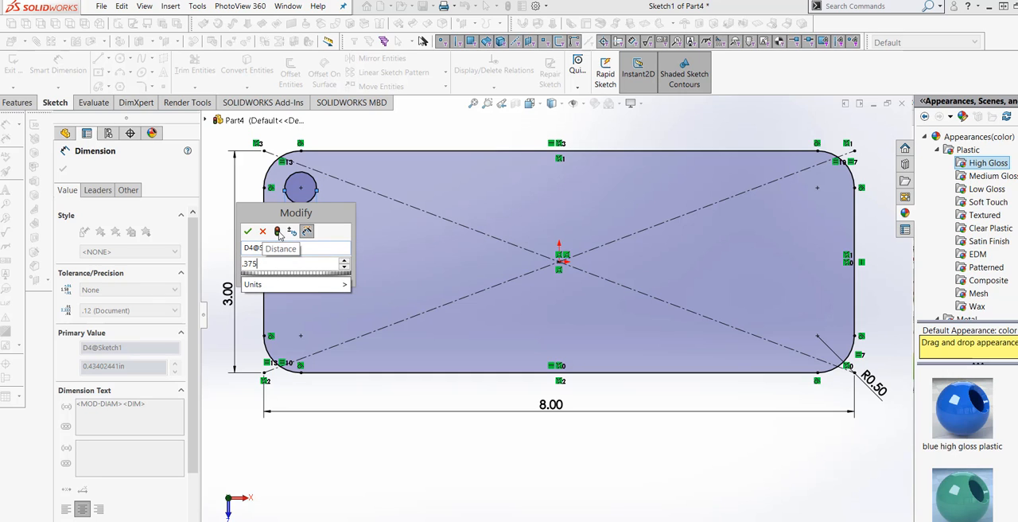
Step: Set the diameter of the upper-left corner circle to 0.375 in
click(278, 231)
click(248, 231)
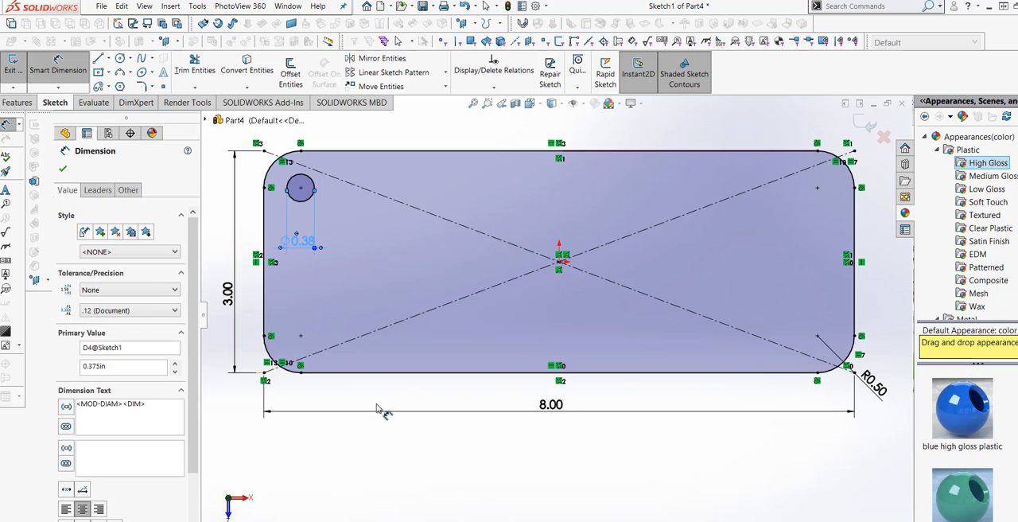
Step: Draw a horizontal centerline about 1.71 in long from the origin toward the plate's left side
click(109, 61)
click(129, 83)
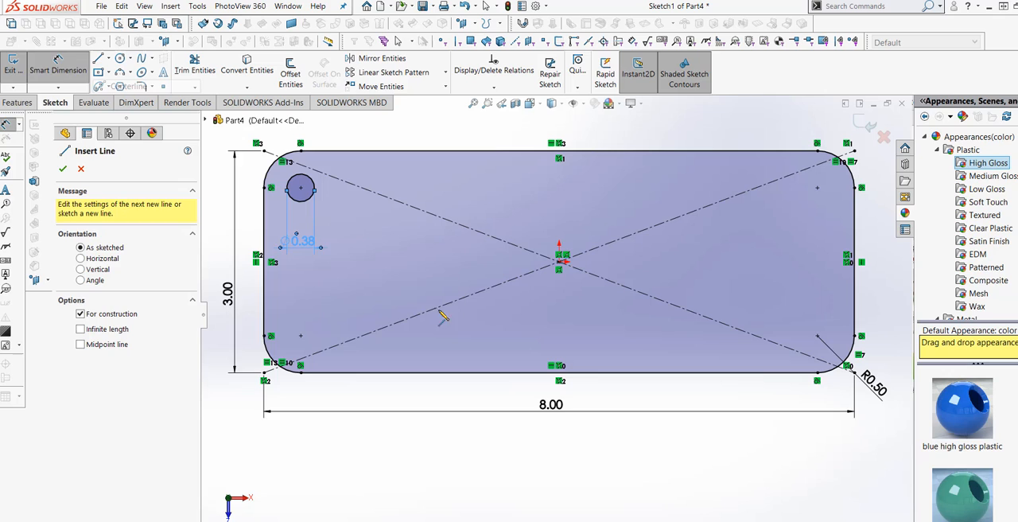
click(561, 260)
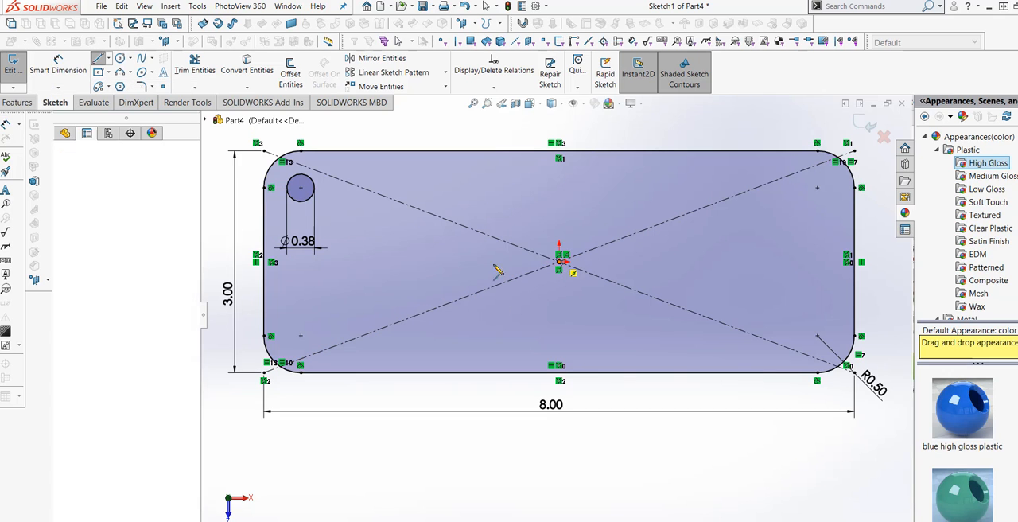
click(433, 261)
right_click(433, 261)
click(446, 268)
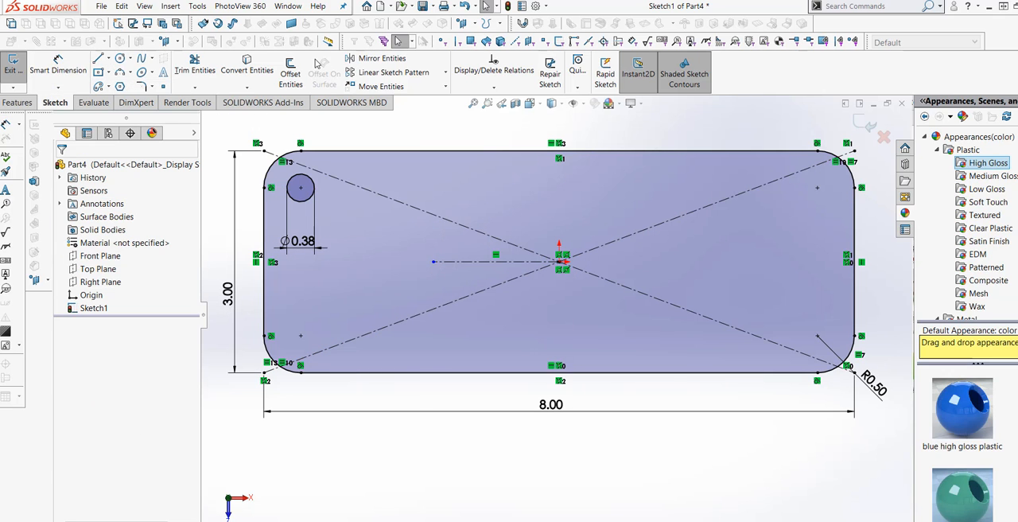
Step: Draw a short vertical centerline from the origin upward, ending inside the plate
click(108, 61)
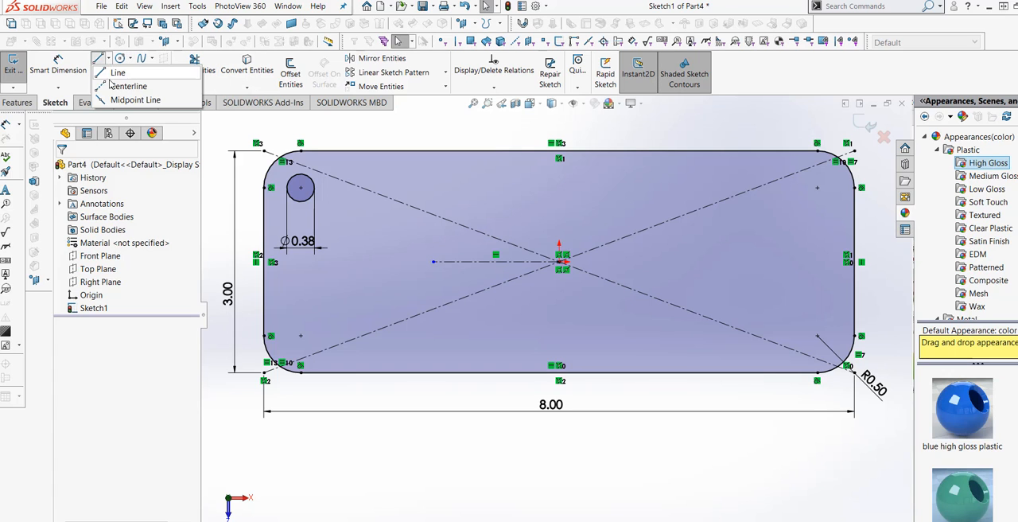
click(131, 84)
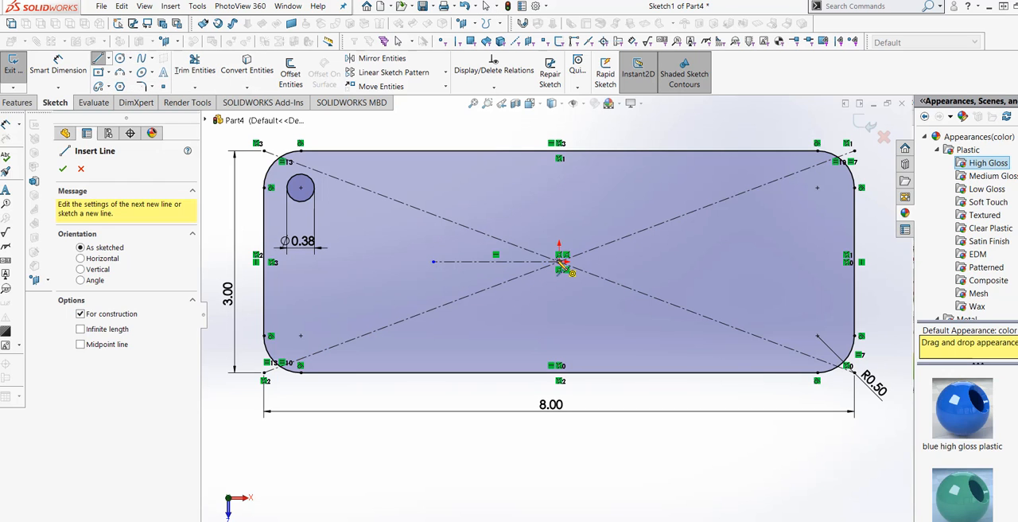
click(561, 262)
right_click(559, 196)
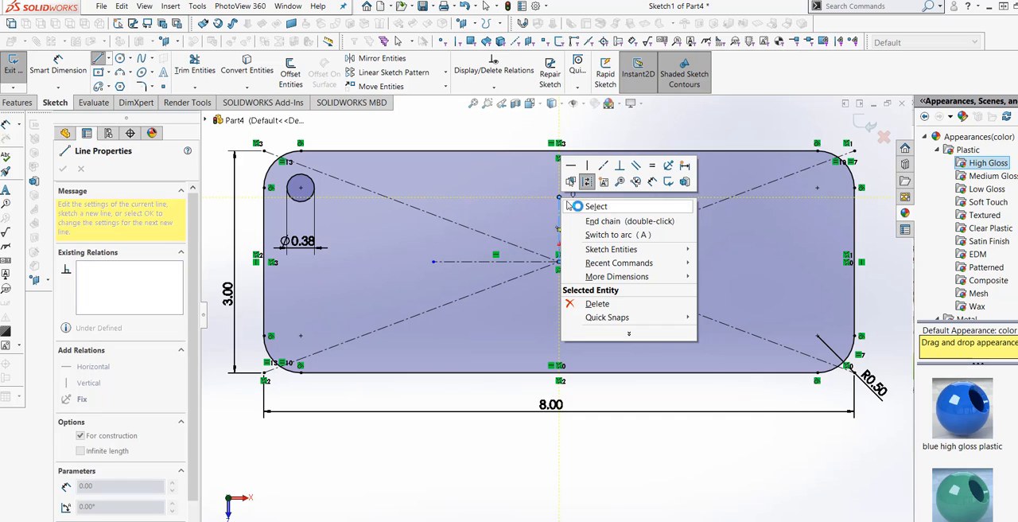
click(570, 206)
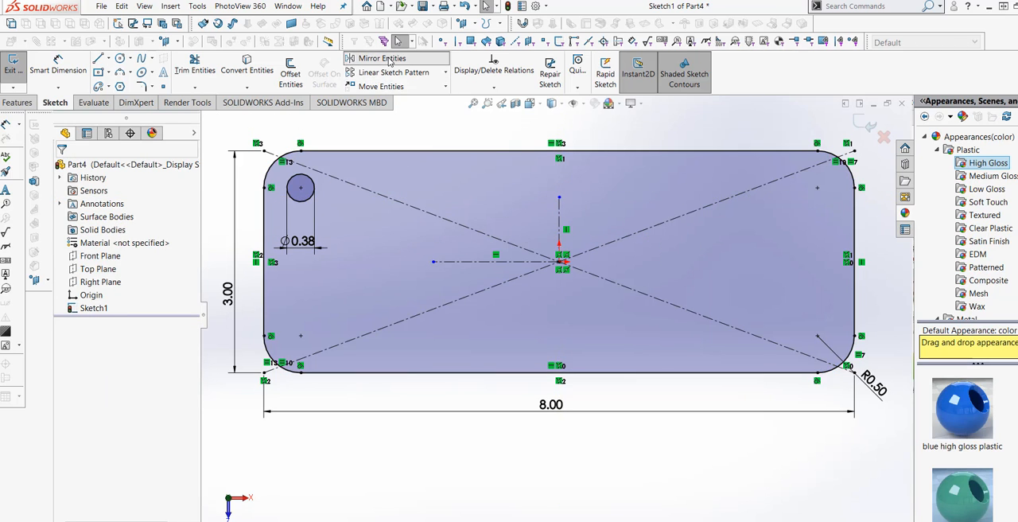
Step: Mirror the upper-left circle about the horizontal centerline, keeping the original
click(388, 59)
click(300, 188)
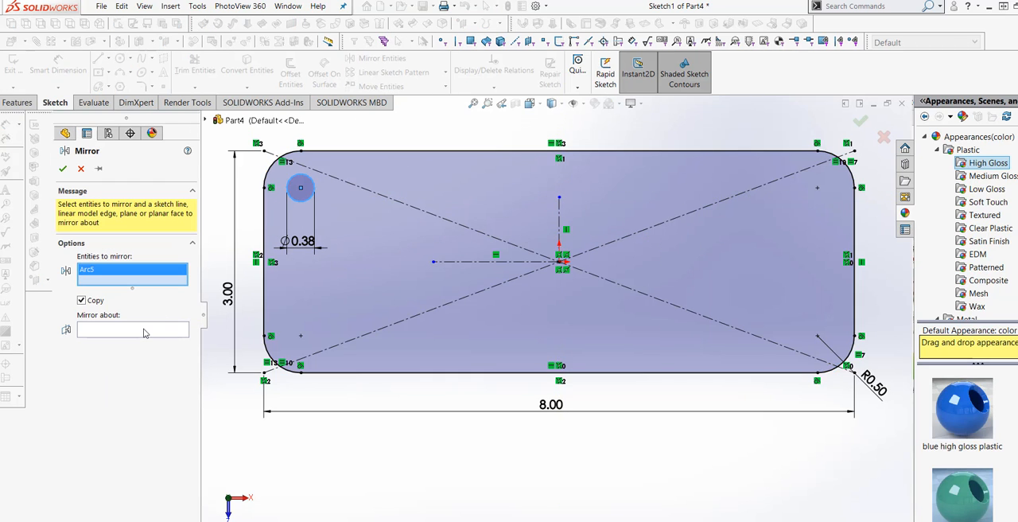
click(147, 333)
click(442, 262)
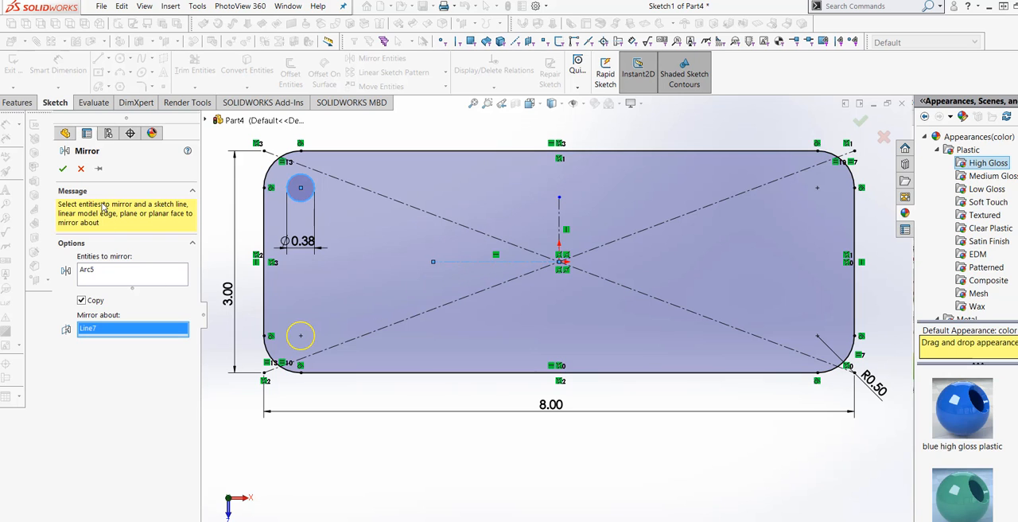
click(62, 169)
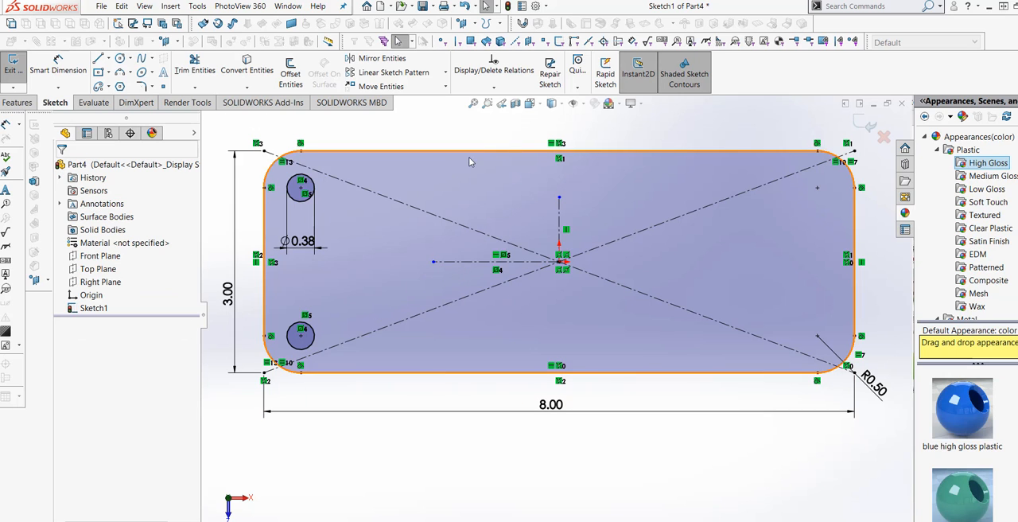
Step: Mirror both left circles about the vertical centerline to the plate's right corners, keeping the originals
click(389, 60)
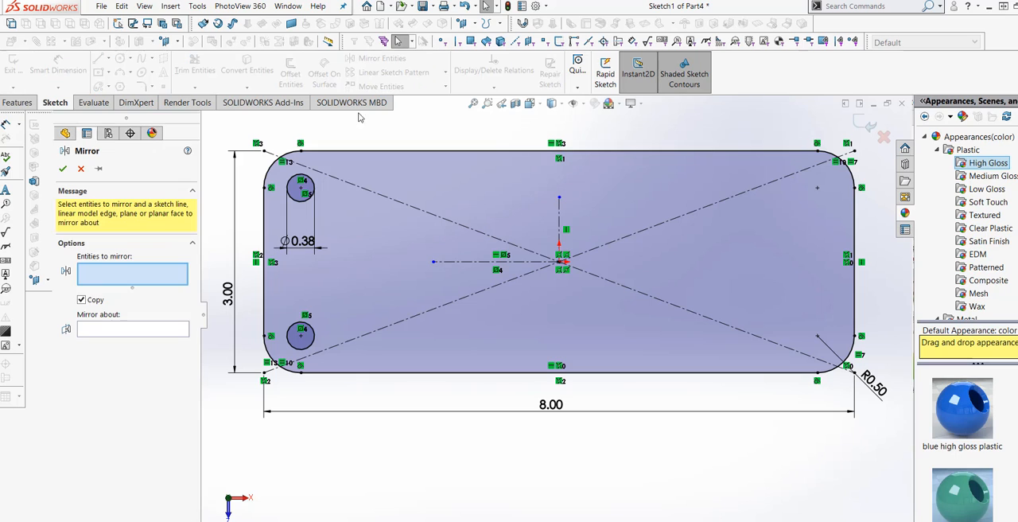
click(302, 178)
click(314, 337)
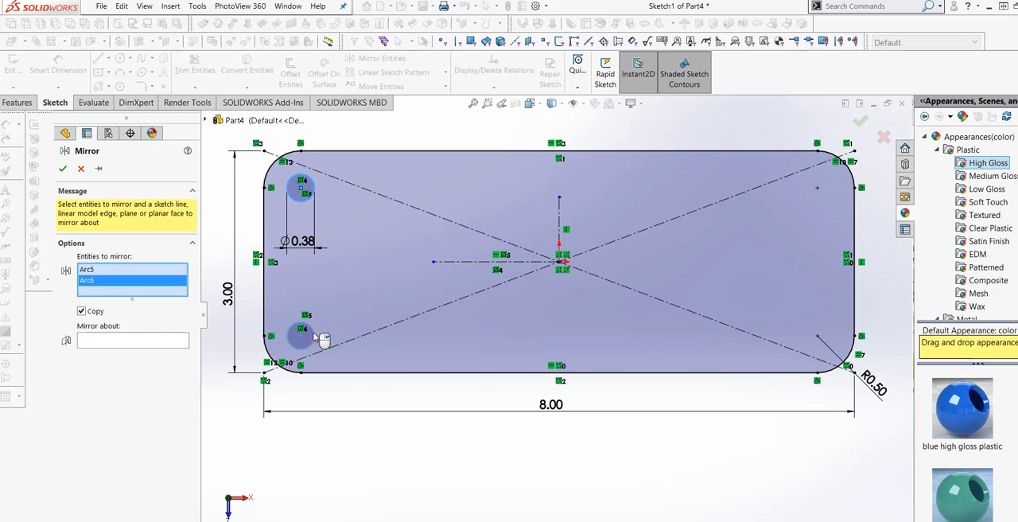
click(164, 342)
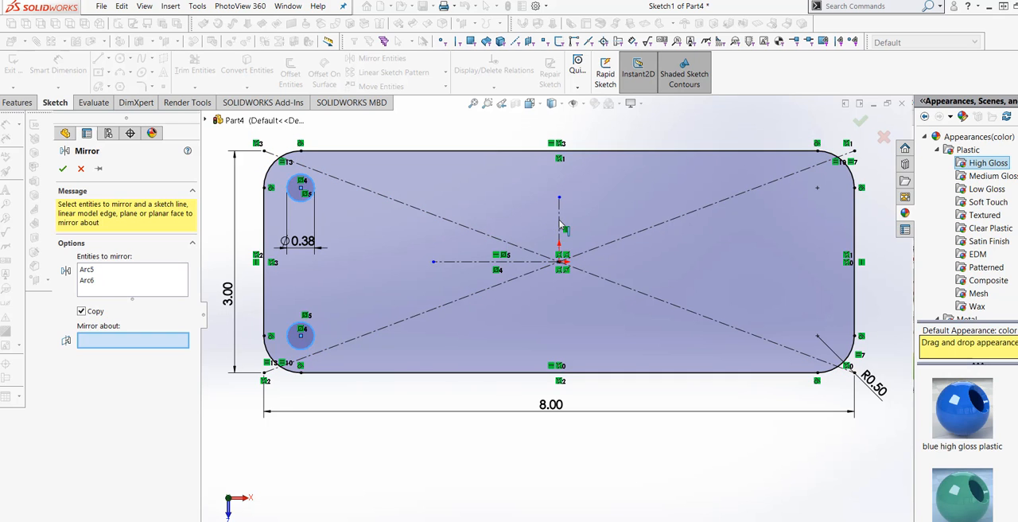
click(553, 244)
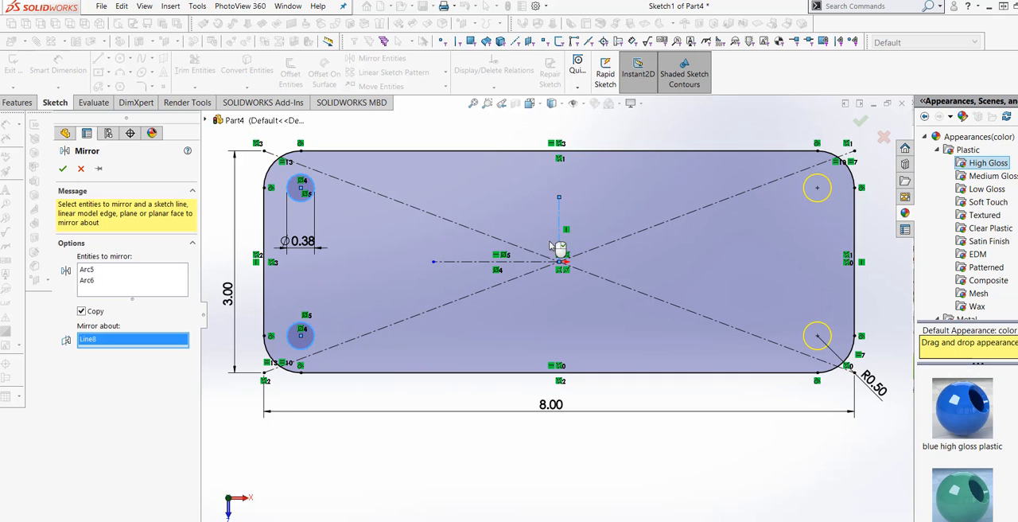
click(66, 171)
click(480, 413)
scroll(479, 414, up, 2)
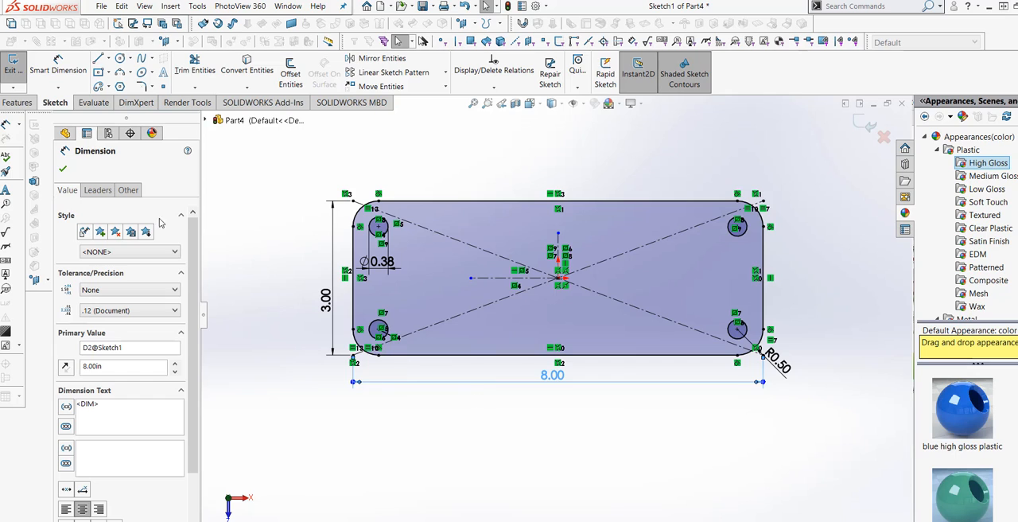
click(63, 169)
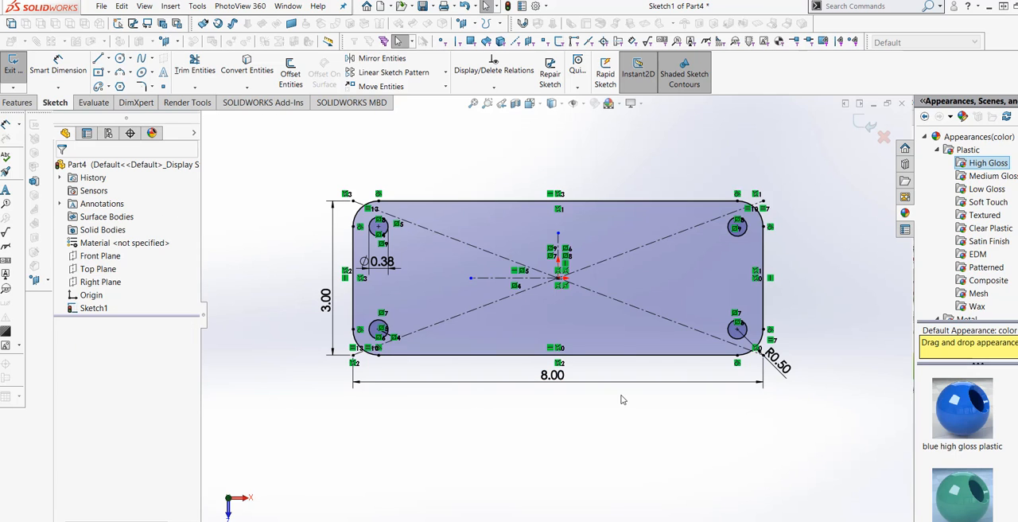
scroll(622, 338, up, 2)
scroll(606, 321, down, 1)
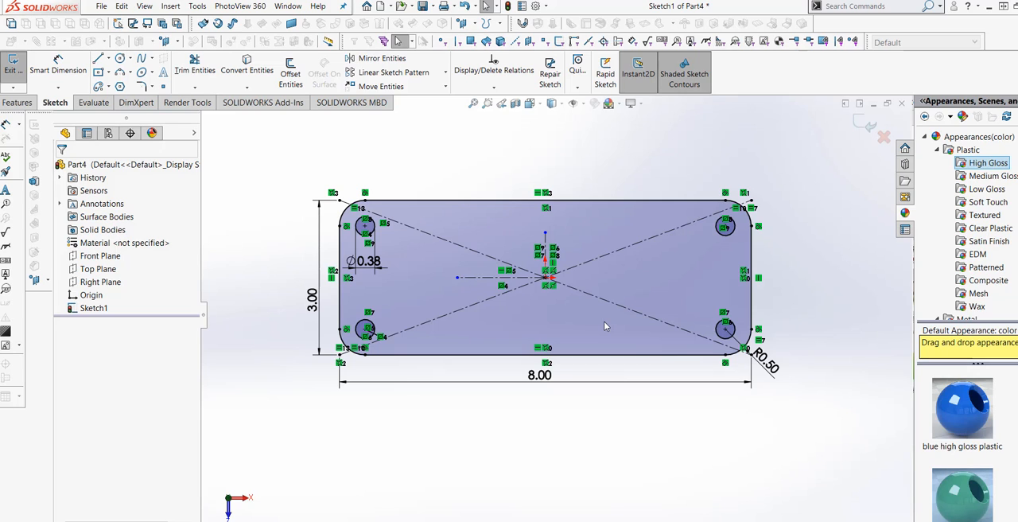
scroll(603, 342, down, 1)
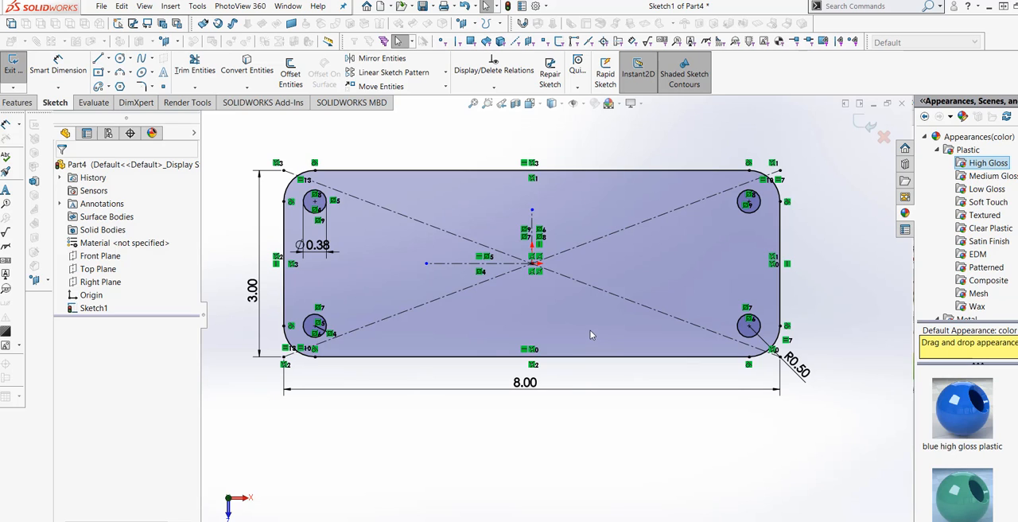
click(109, 87)
click(147, 109)
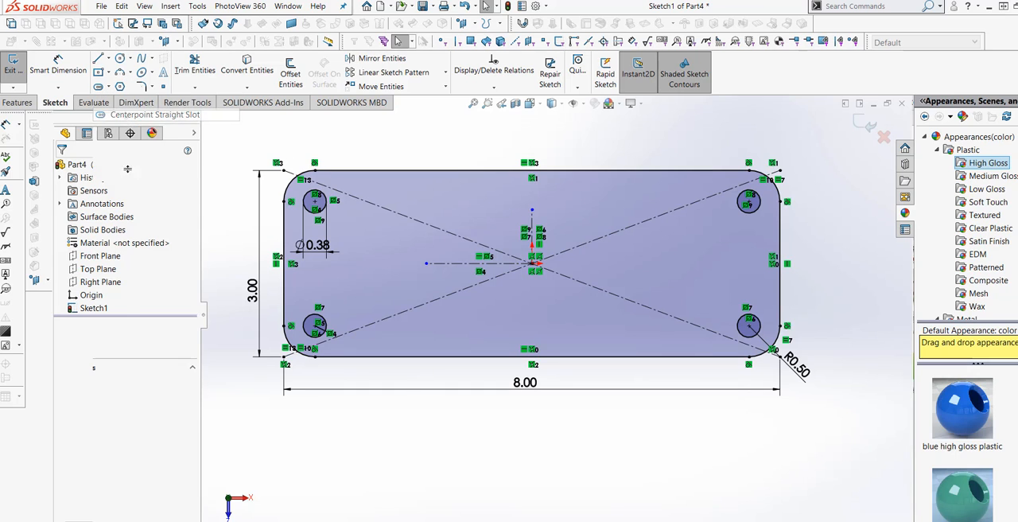
click(111, 89)
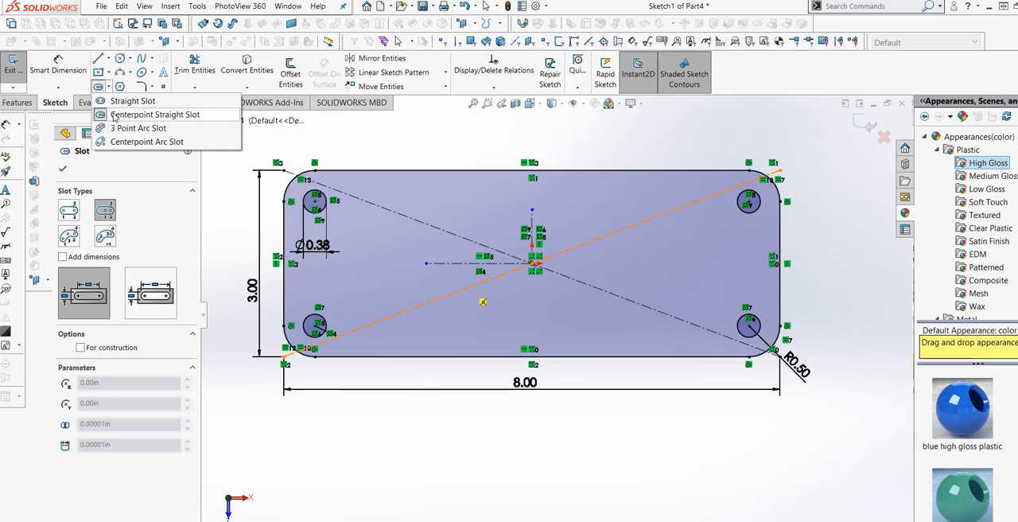
key(Escape)
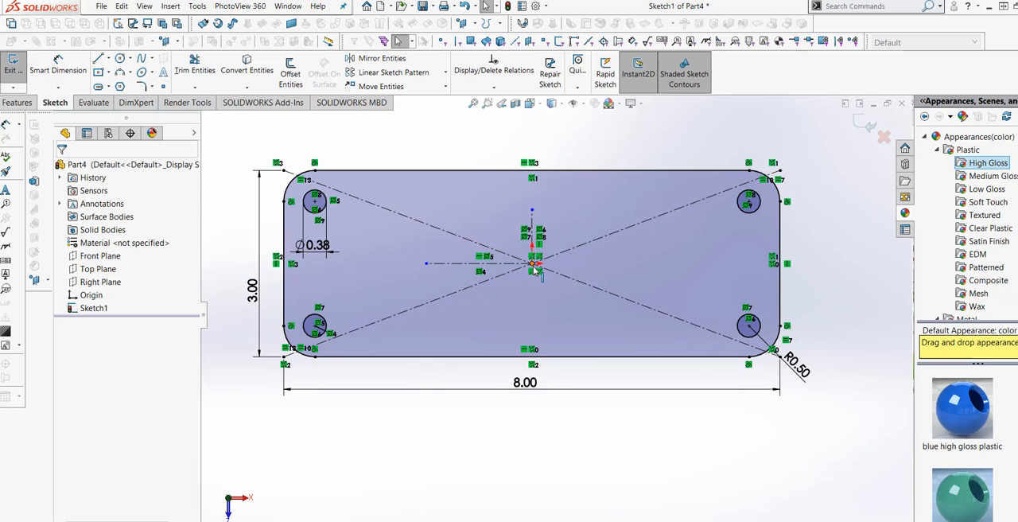
click(533, 264)
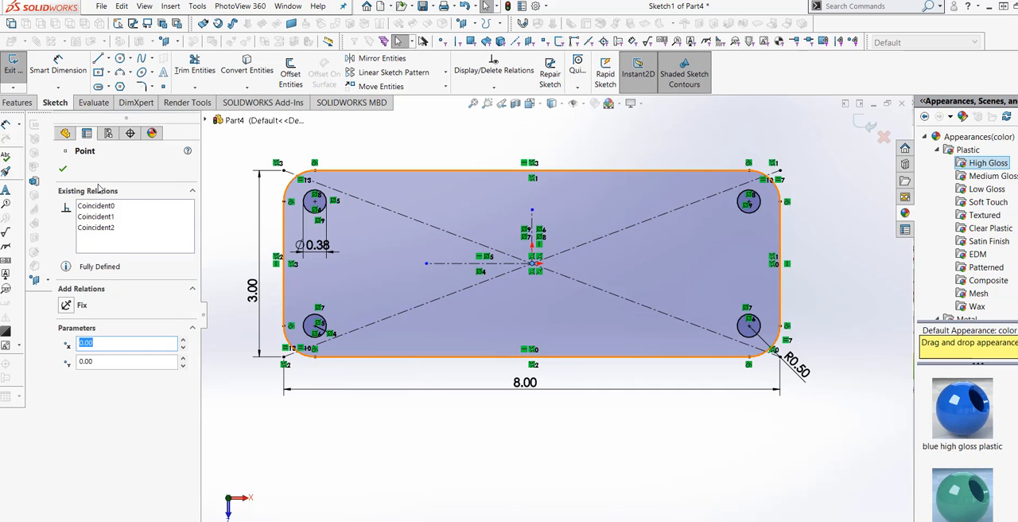
click(63, 170)
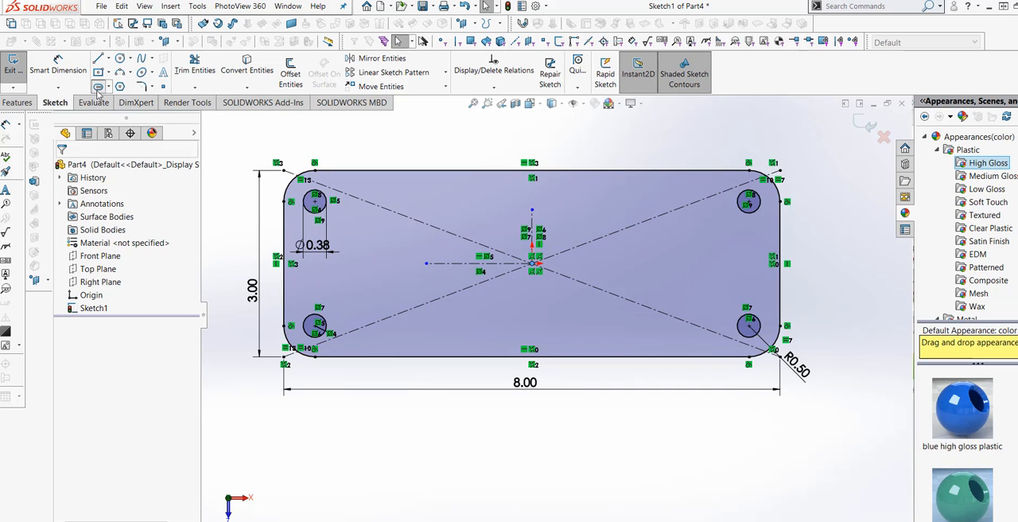
Step: Sketch a centerpoint straight slot from the origin toward the right, about 5.85 in between arc centers and 0.84 in wide
click(98, 87)
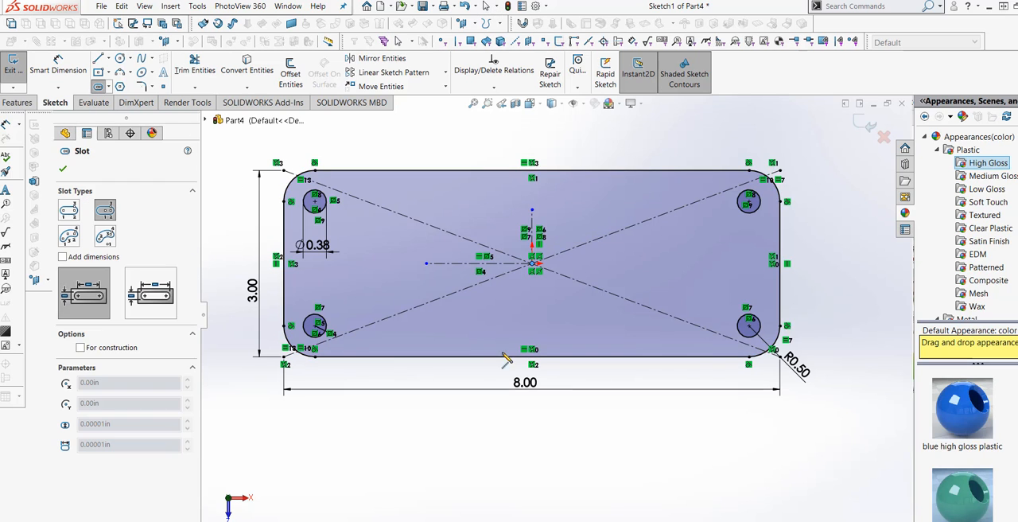
click(532, 263)
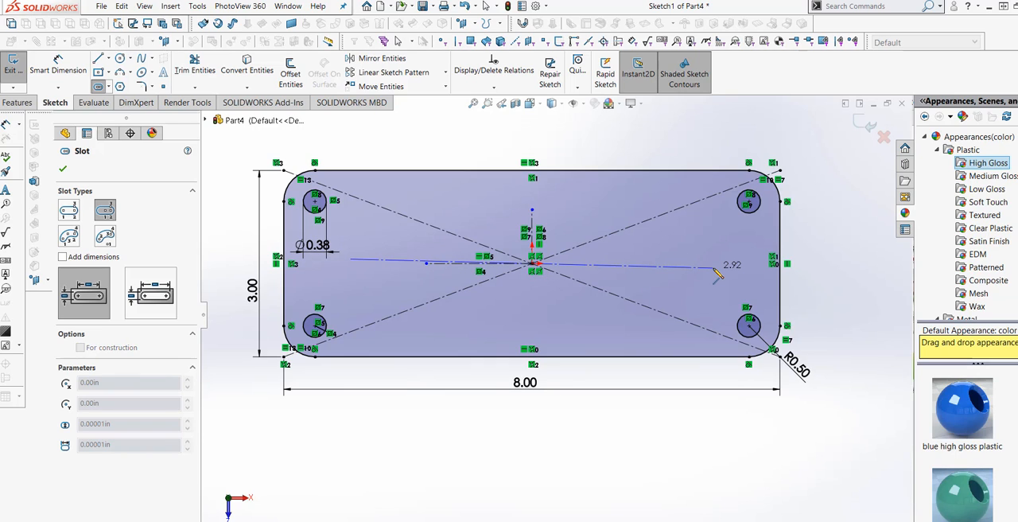
click(713, 267)
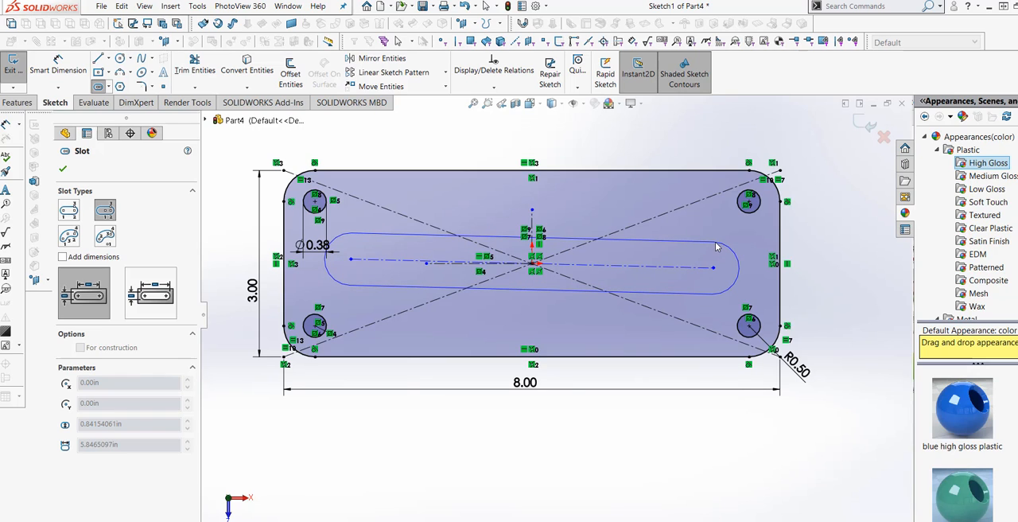
click(715, 248)
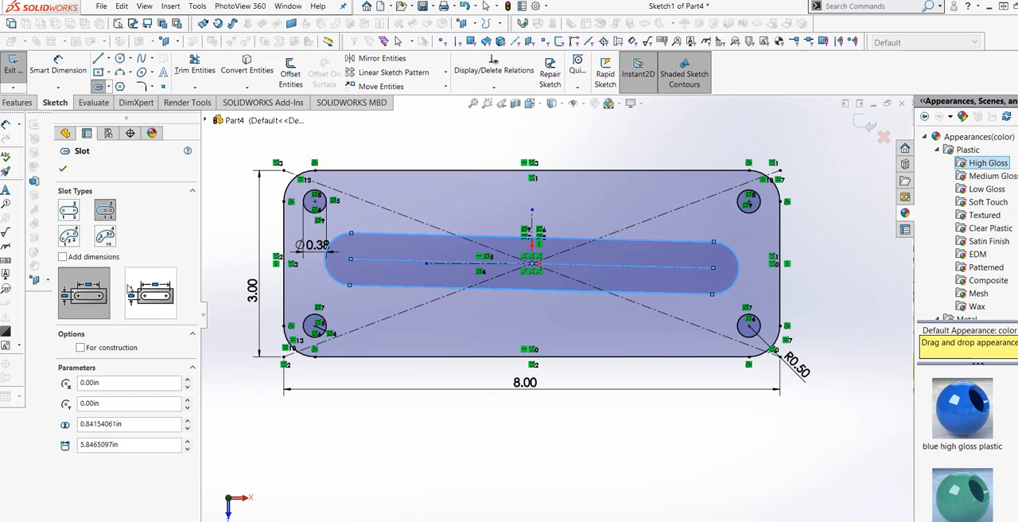
click(63, 168)
Step: Dimension the slot's width between its two long edges and set it to 0.75 in
click(57, 88)
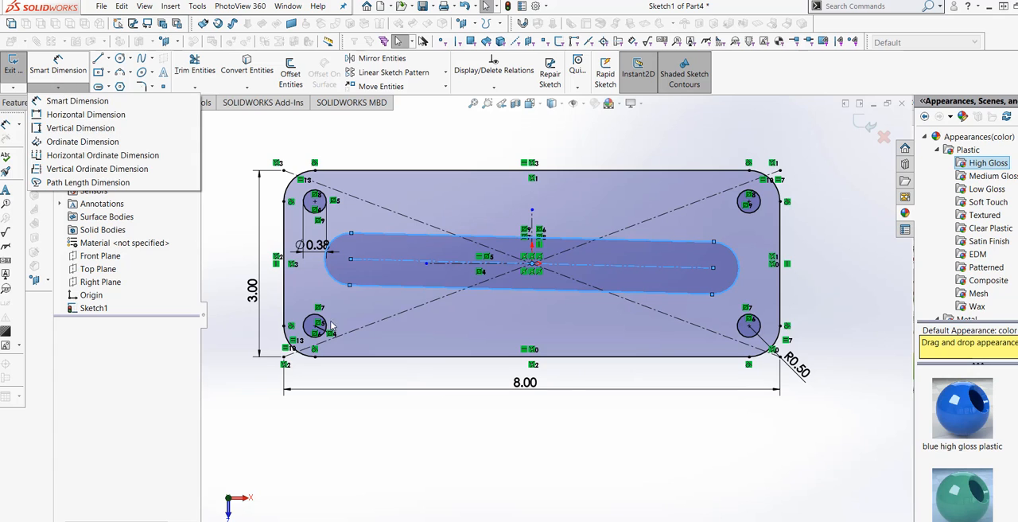
click(58, 87)
click(48, 100)
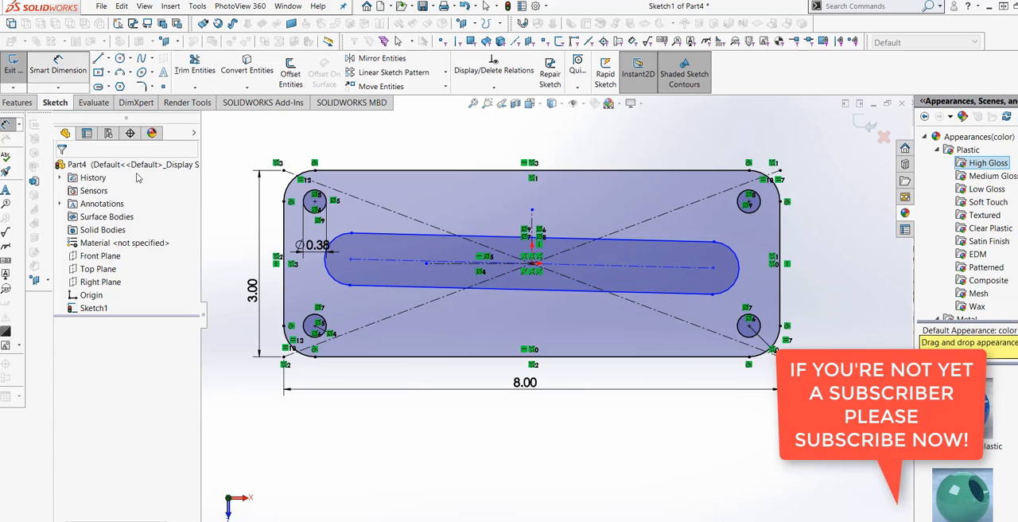
click(406, 237)
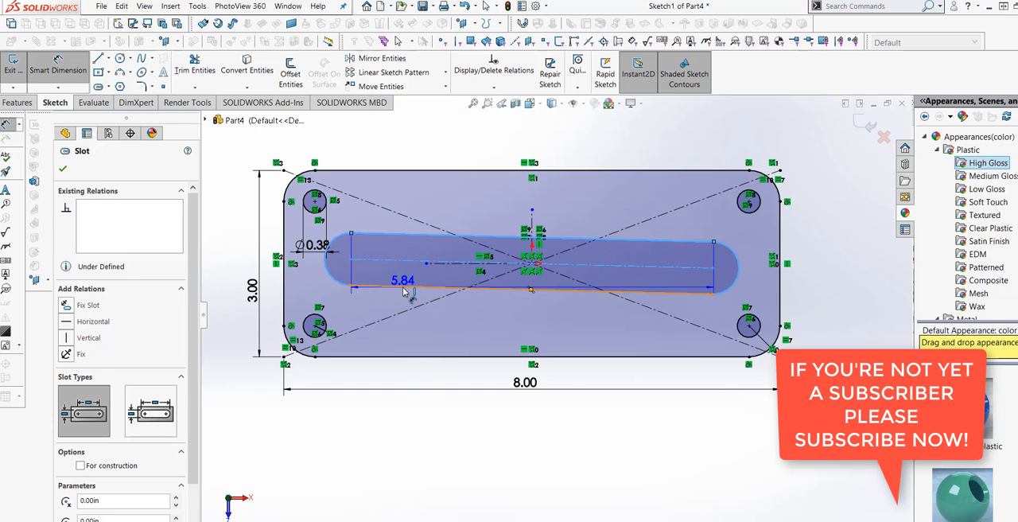
click(402, 332)
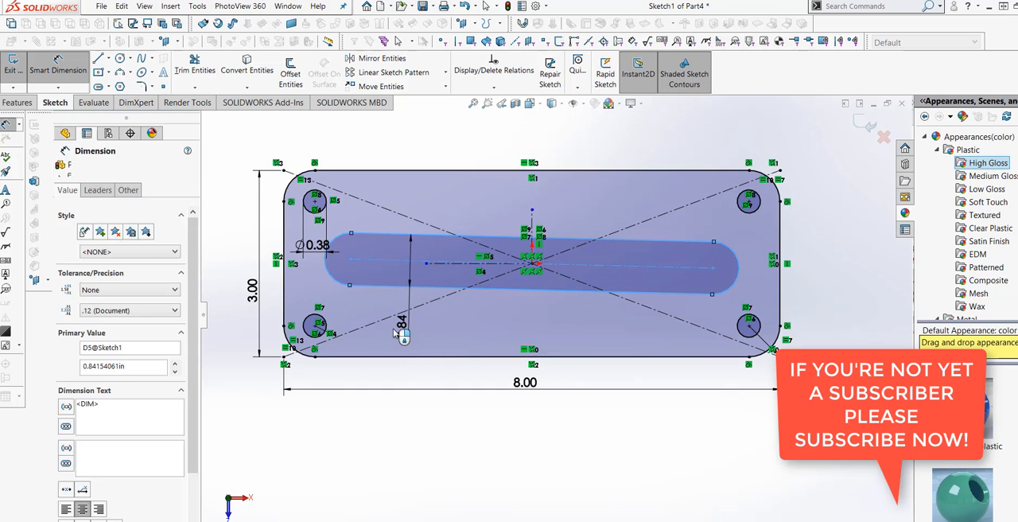
key(BackSpace)
text(.75)
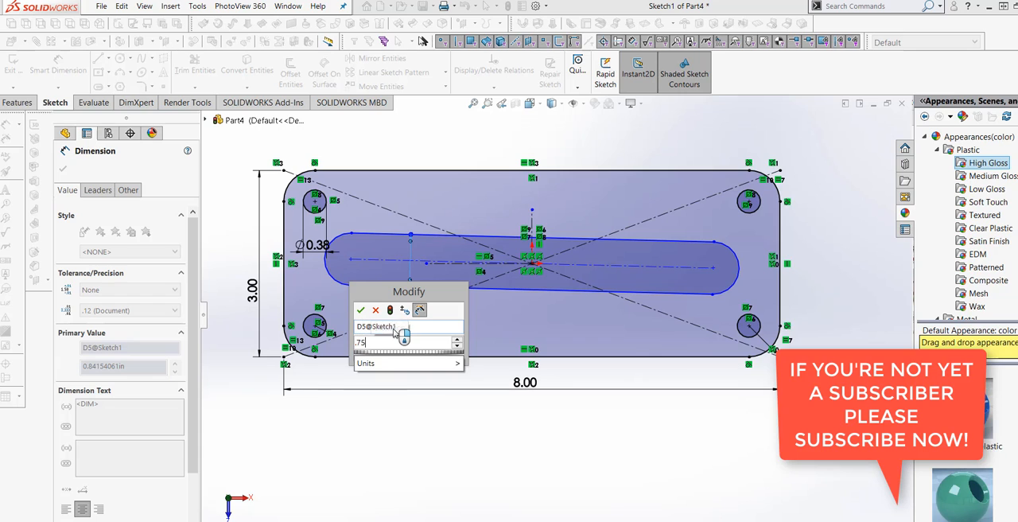
click(390, 309)
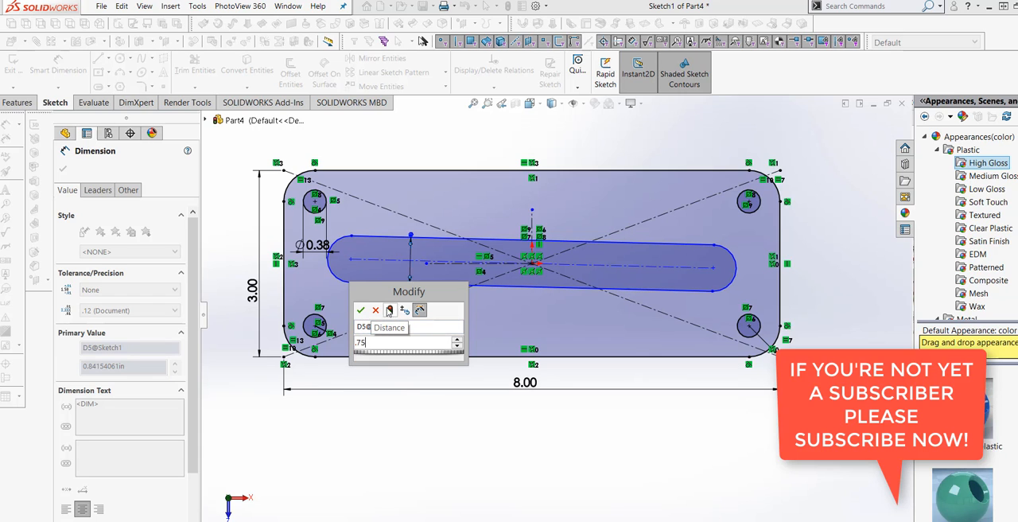
click(360, 309)
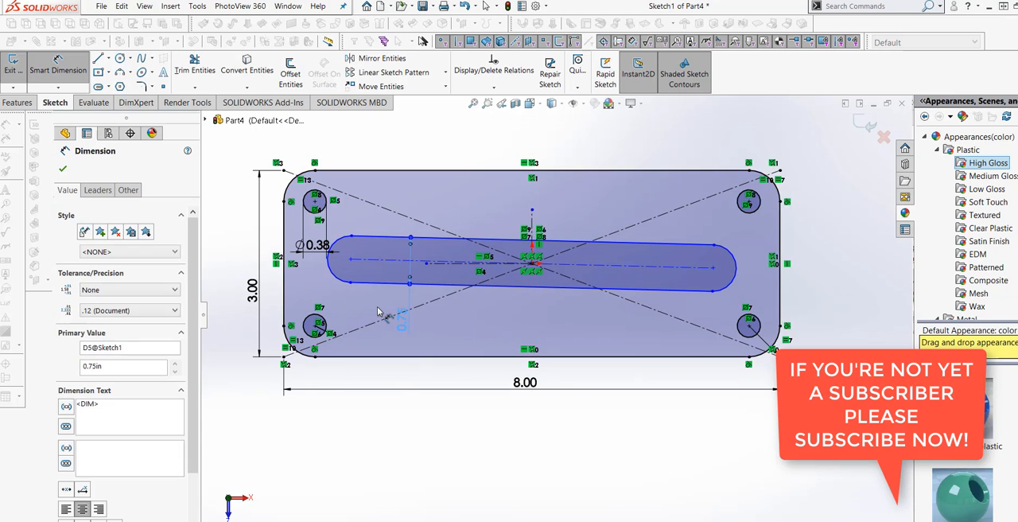
Step: Add a Horizontal relation to the central slot so that it lies level in the plate
click(367, 275)
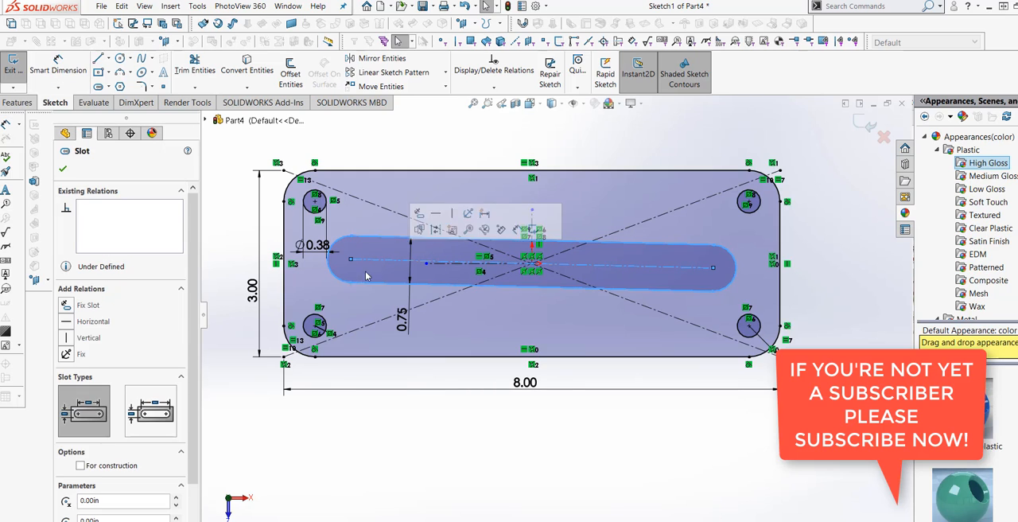
click(69, 322)
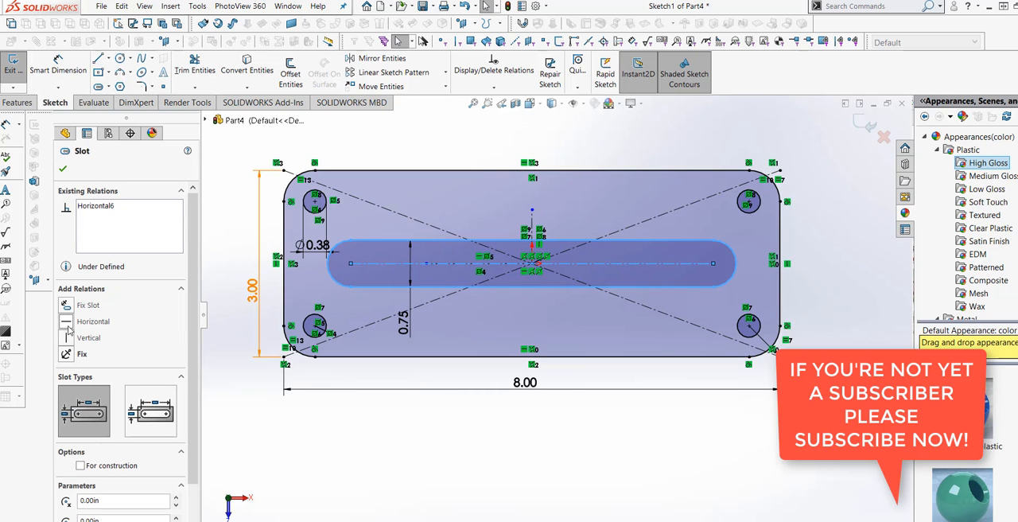
click(62, 168)
click(365, 415)
key(f)
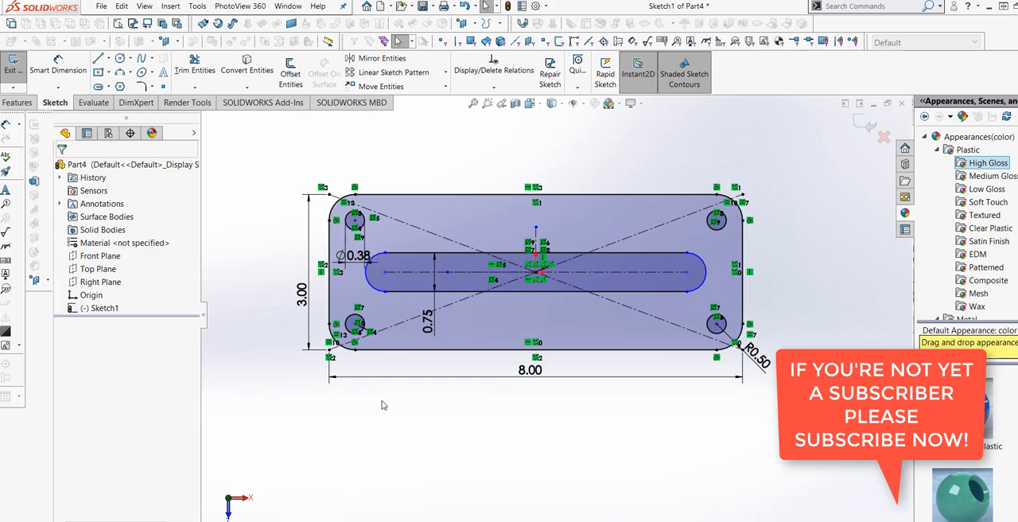
Step: Dimension the radius of the slot's left end arc and add it as a driven dimension
scroll(437, 340, down, 3)
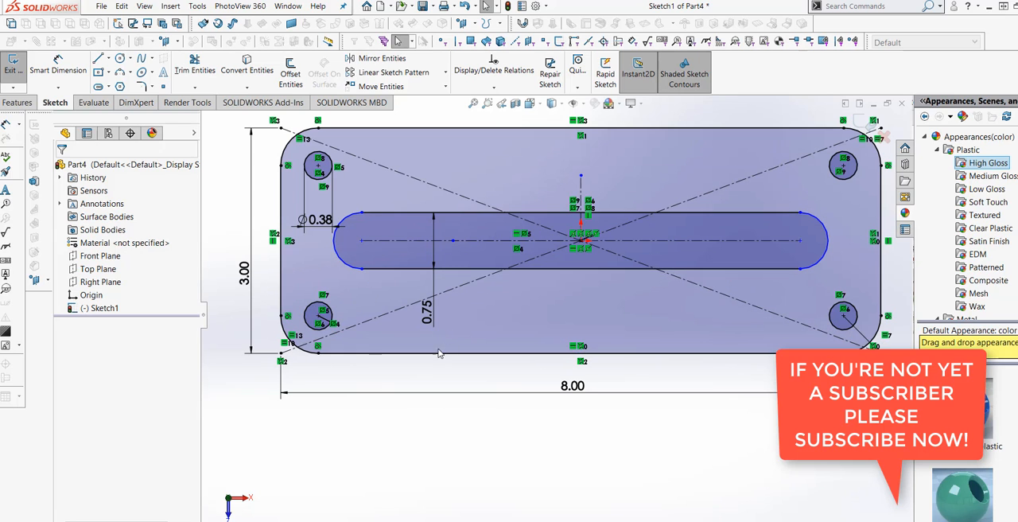
click(49, 72)
click(344, 269)
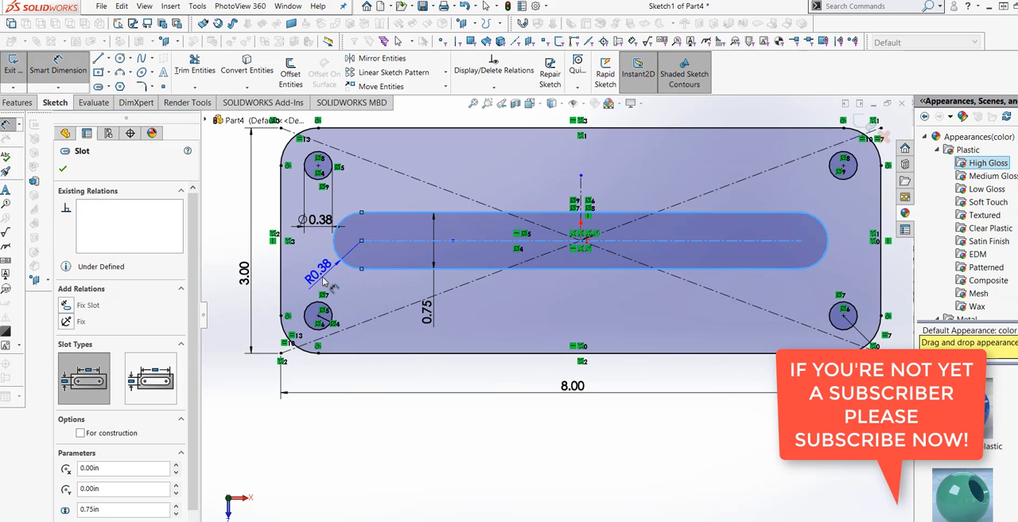
click(323, 281)
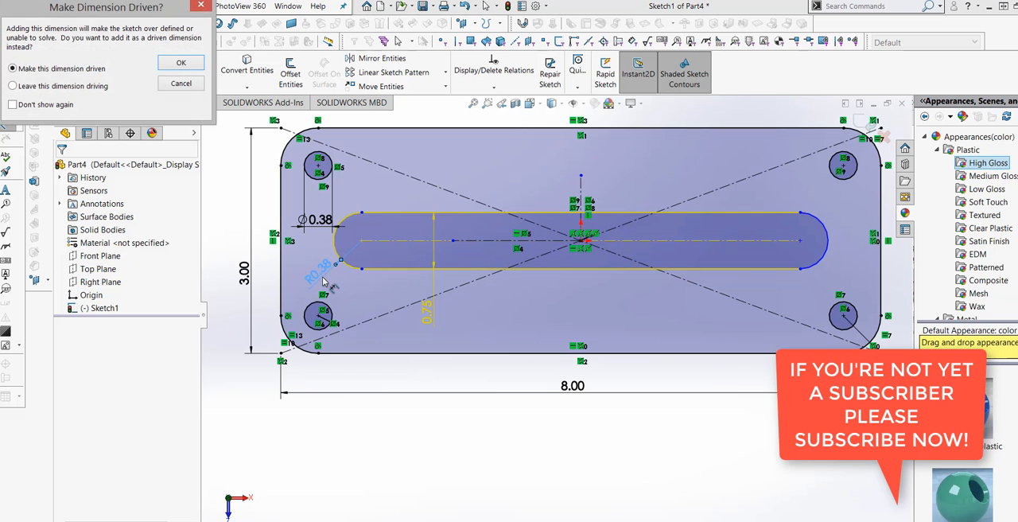
click(195, 65)
Step: Dimension the distance from the origin to the slot's right arc center and set it to 3 in
scroll(499, 403, up, 1)
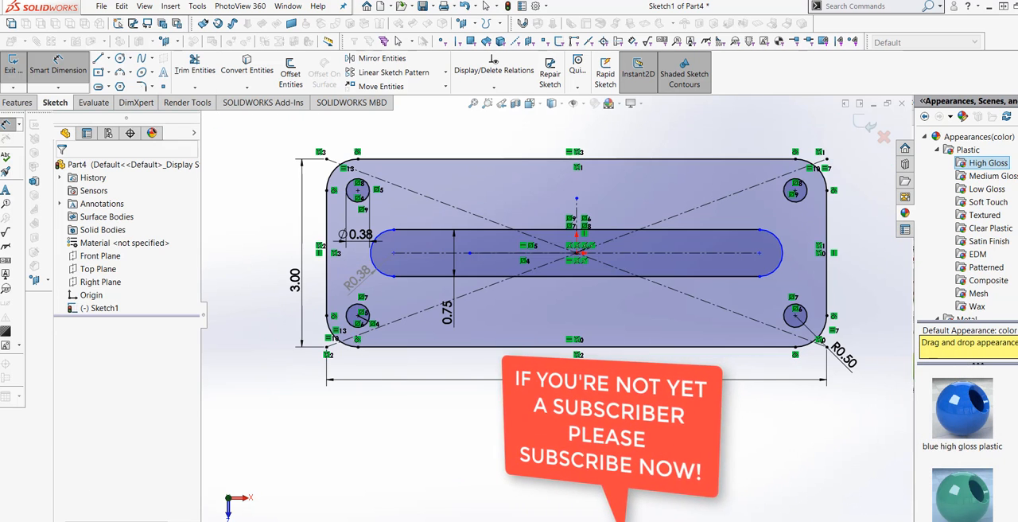
click(756, 275)
click(578, 256)
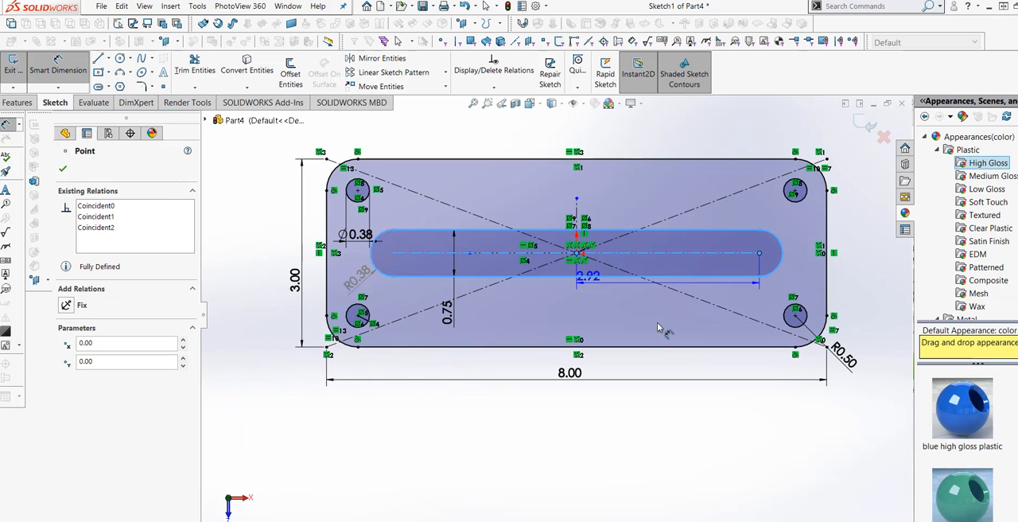
click(663, 323)
text(3)
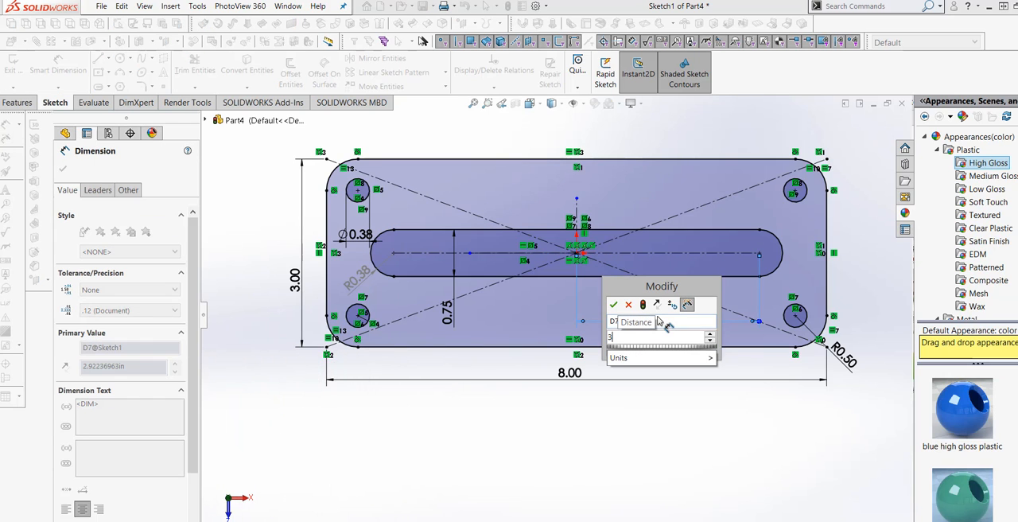
click(642, 304)
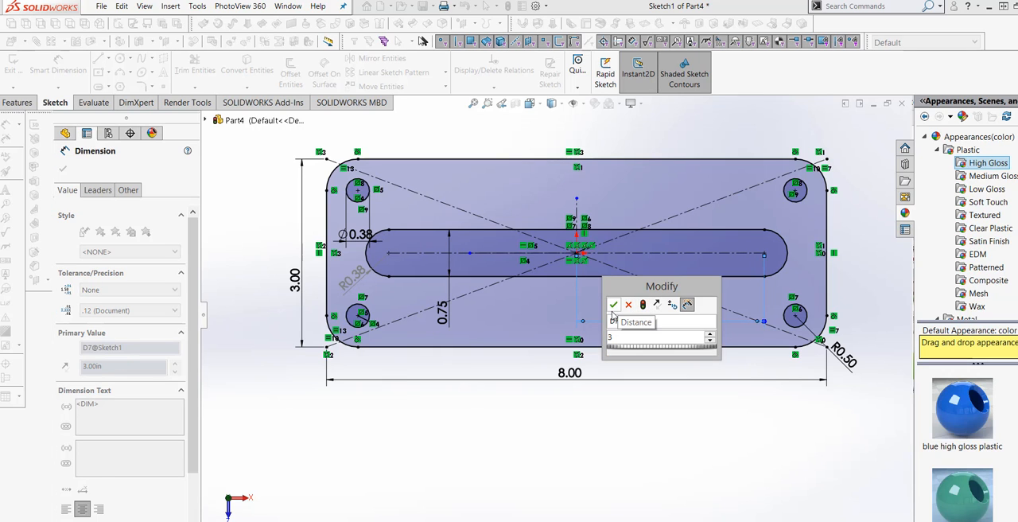
click(613, 304)
key(Escape)
key(z)
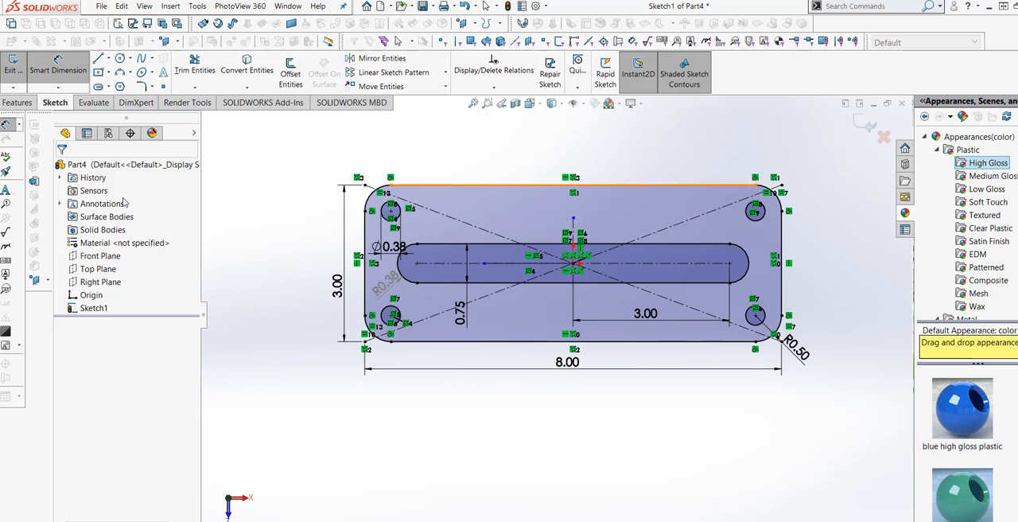
Step: Start a boss extrusion of the plate sketch with a Mid Plane end condition and a depth of 2 in
click(30, 105)
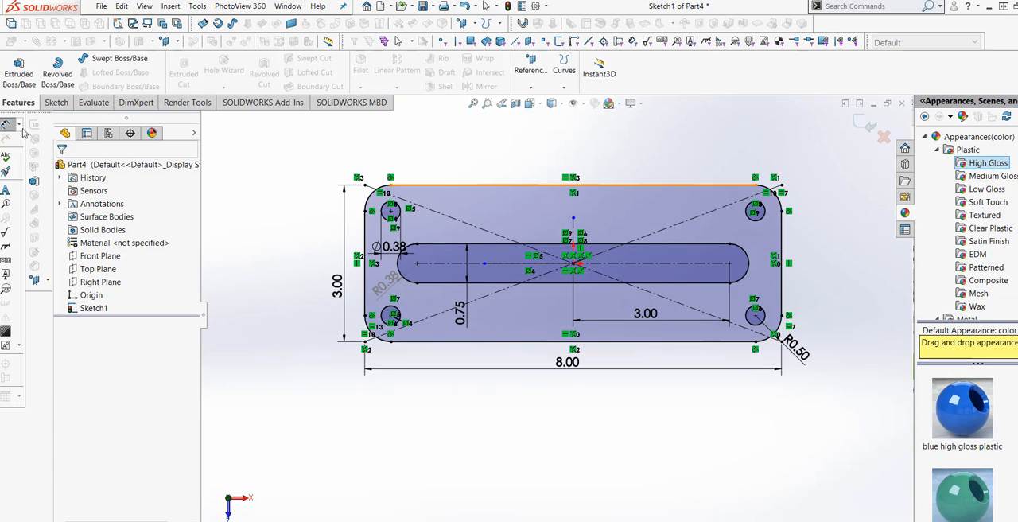
click(20, 70)
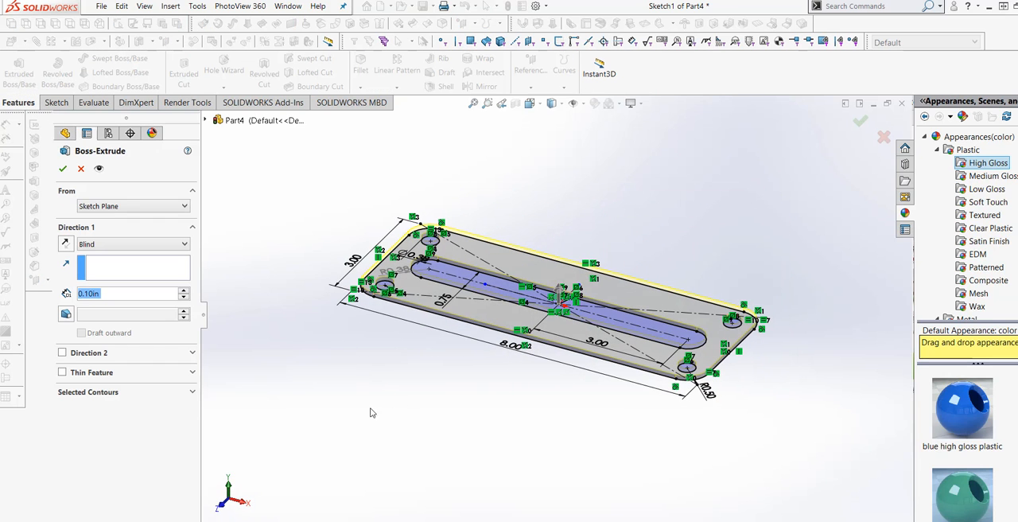
click(183, 246)
click(144, 310)
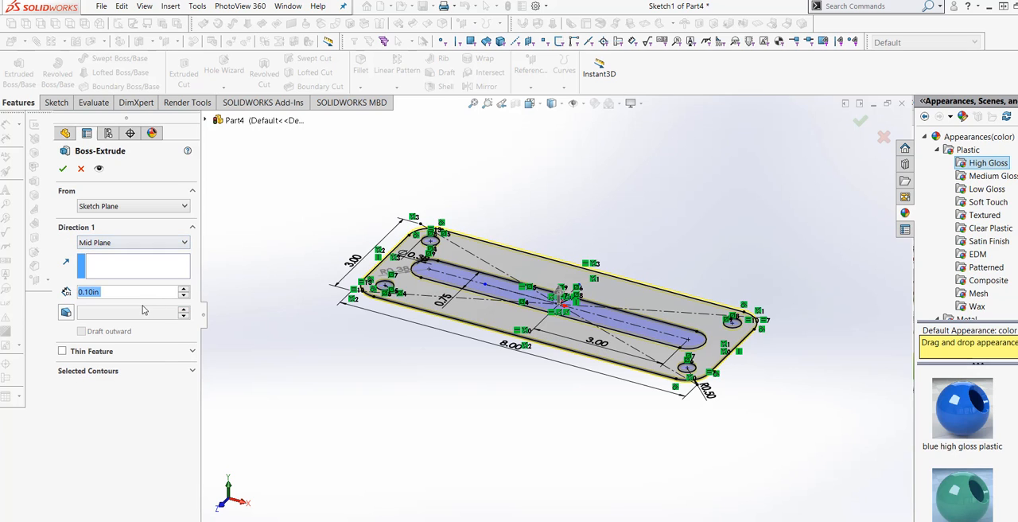
double_click(98, 292)
text(2)
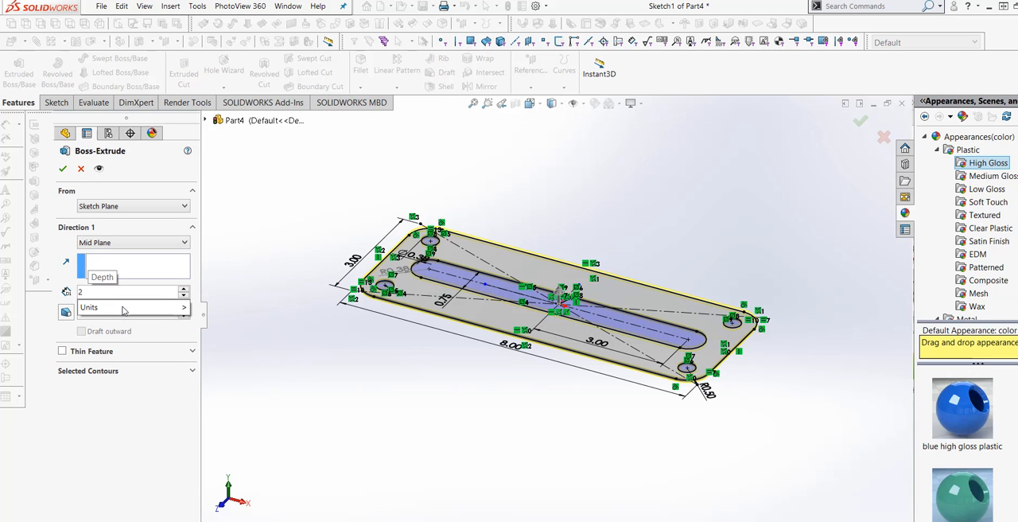
key(Return)
mouse_move(377, 405)
middle_down()
mouse_move(350, 387)
mouse_move(369, 396)
middle_up()
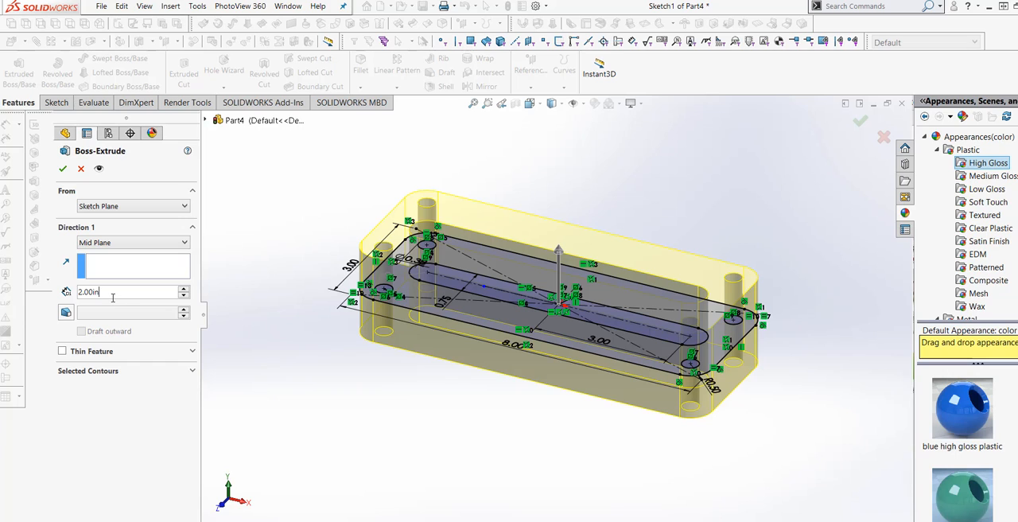
Step: Set the extrusion depth to 1.5 in and complete the plate body
double_click(83, 293)
text(1.5)
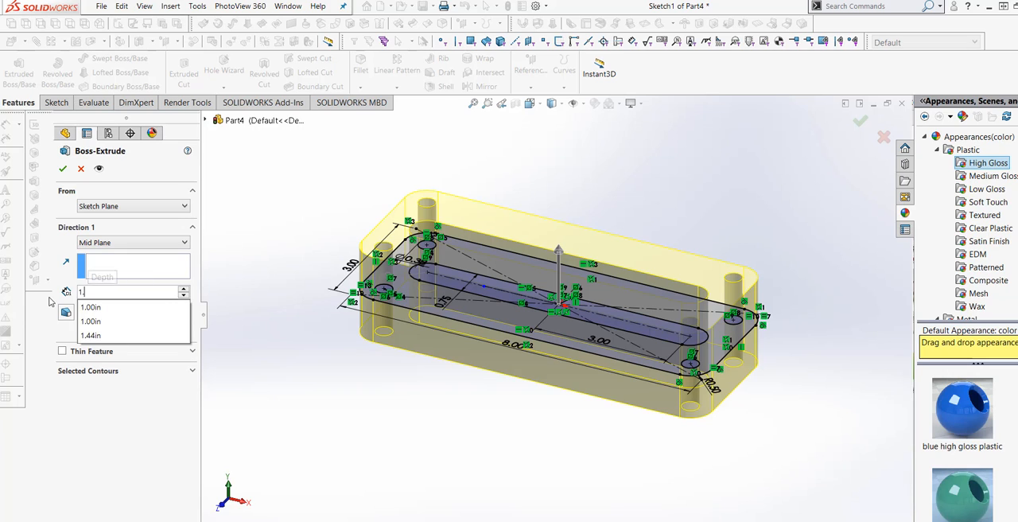
mouse_move(183, 306)
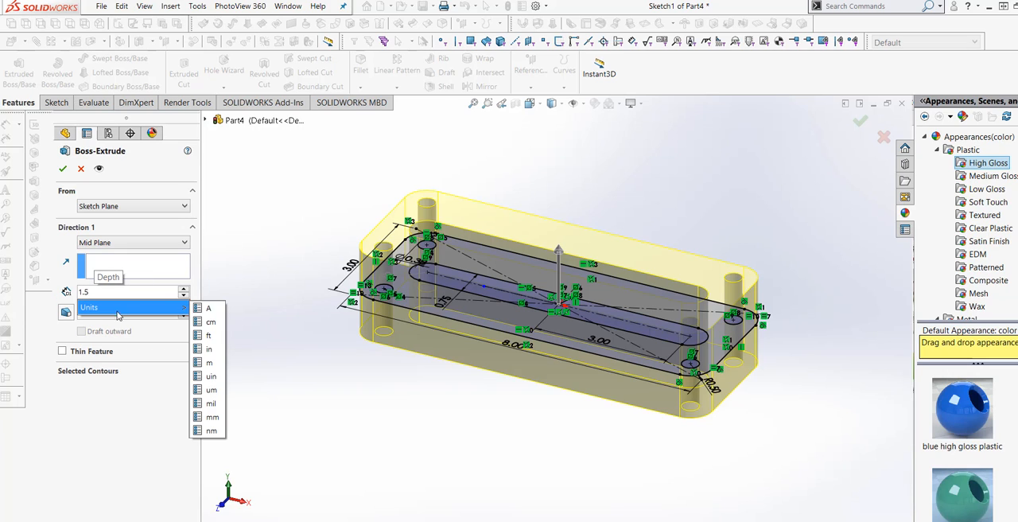
click(208, 349)
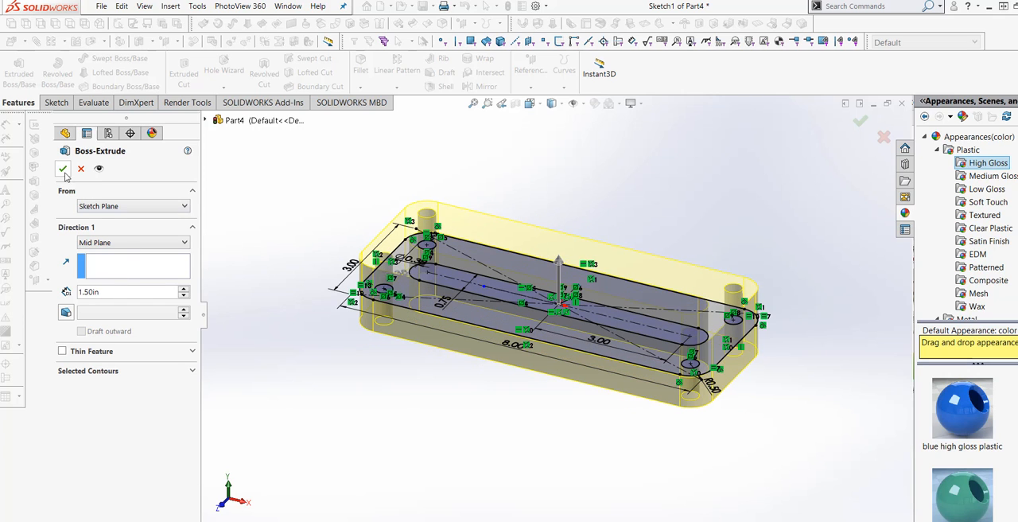
key(Return)
mouse_move(334, 390)
middle_down()
mouse_move(334, 366)
mouse_move(355, 390)
mouse_move(336, 392)
mouse_move(334, 406)
mouse_move(340, 398)
middle_up()
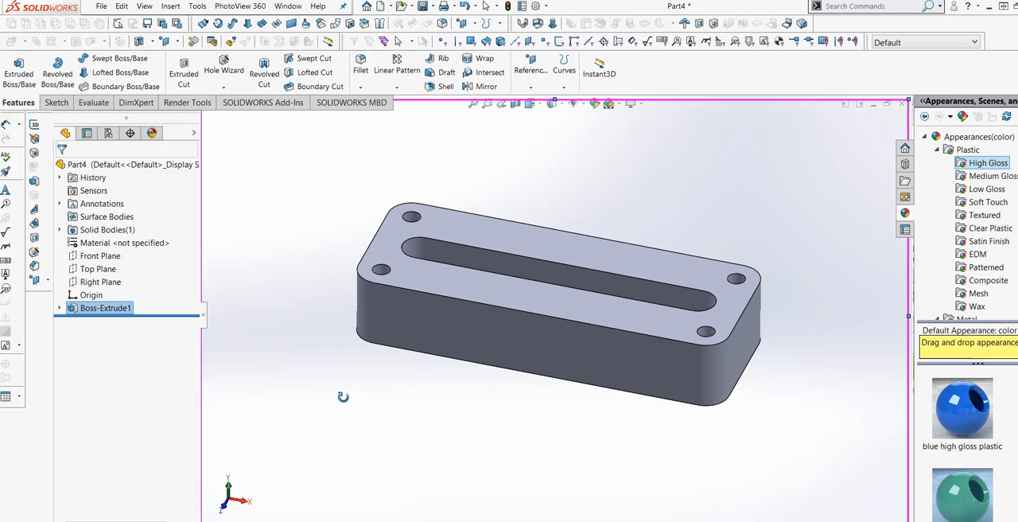
Step: Orient the view normal to the plate's top face and open a new sketch on that face
right_click(464, 288)
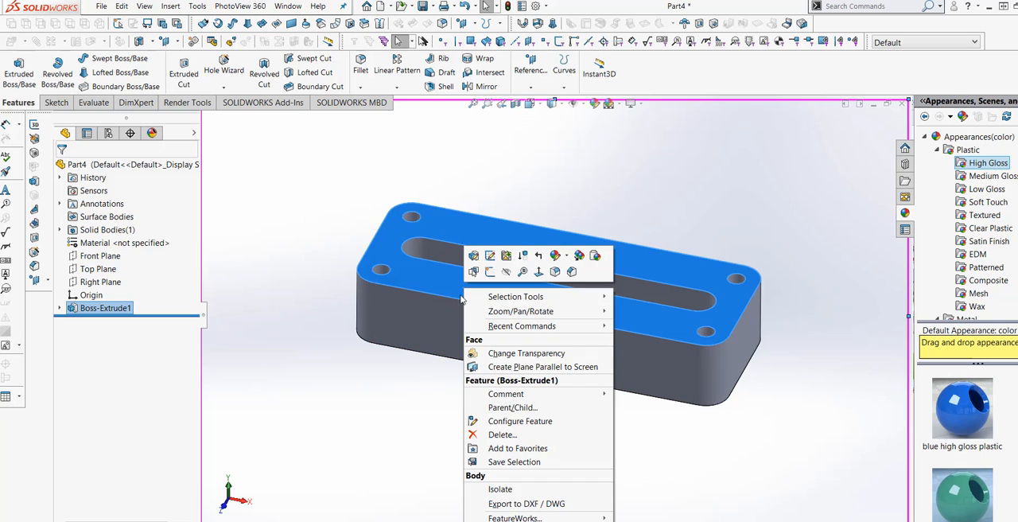
click(538, 272)
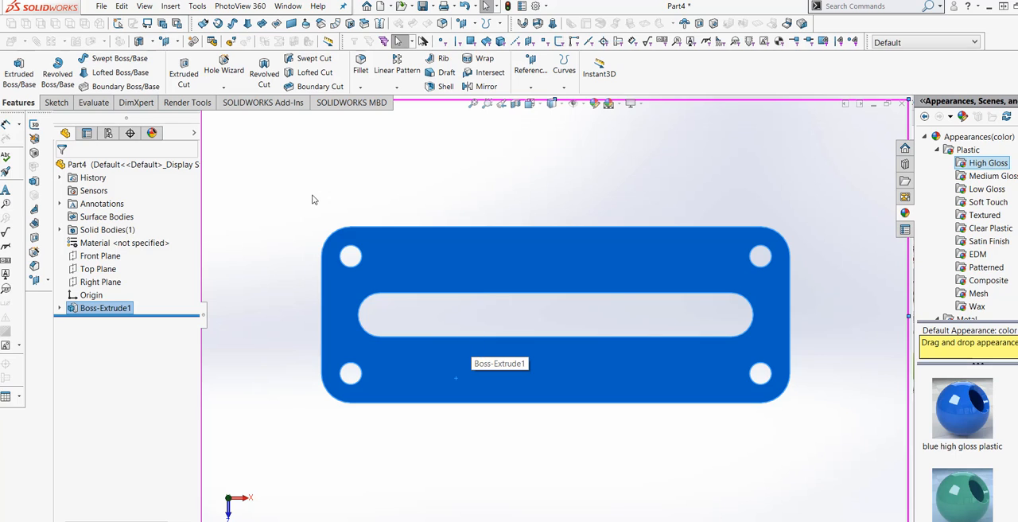
click(56, 102)
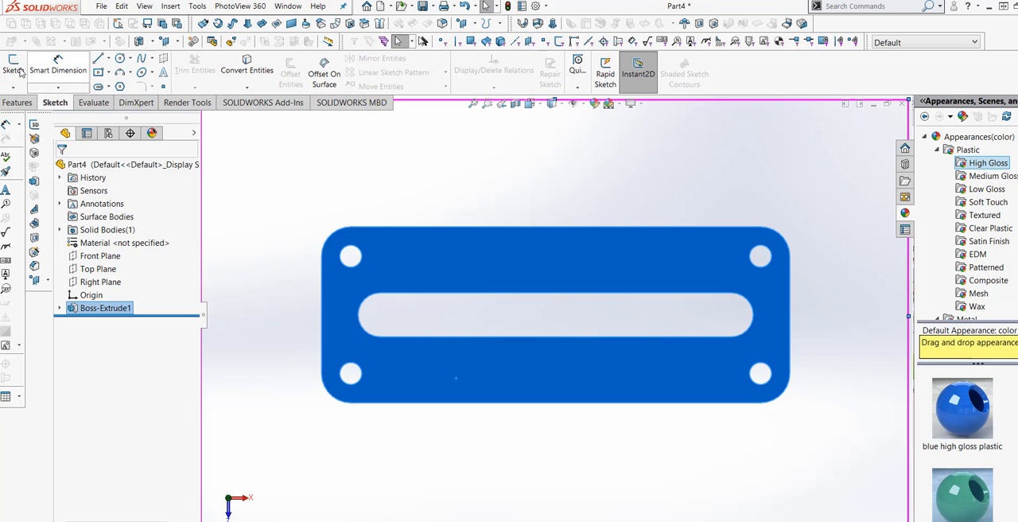
click(13, 66)
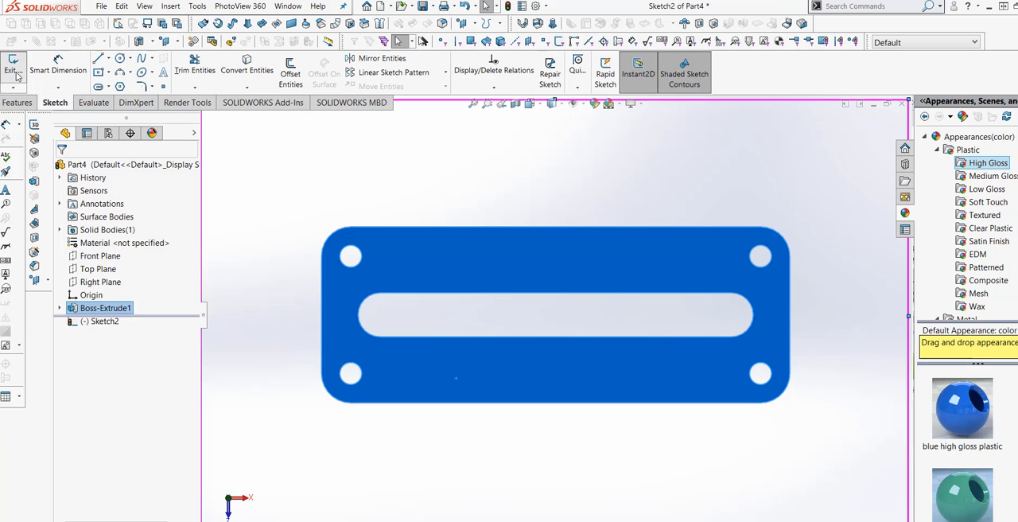
Step: Sketch a center rectangle from the origin up to the plate's upper edge, about 5.54 in wide and 3 in high
click(99, 72)
click(555, 315)
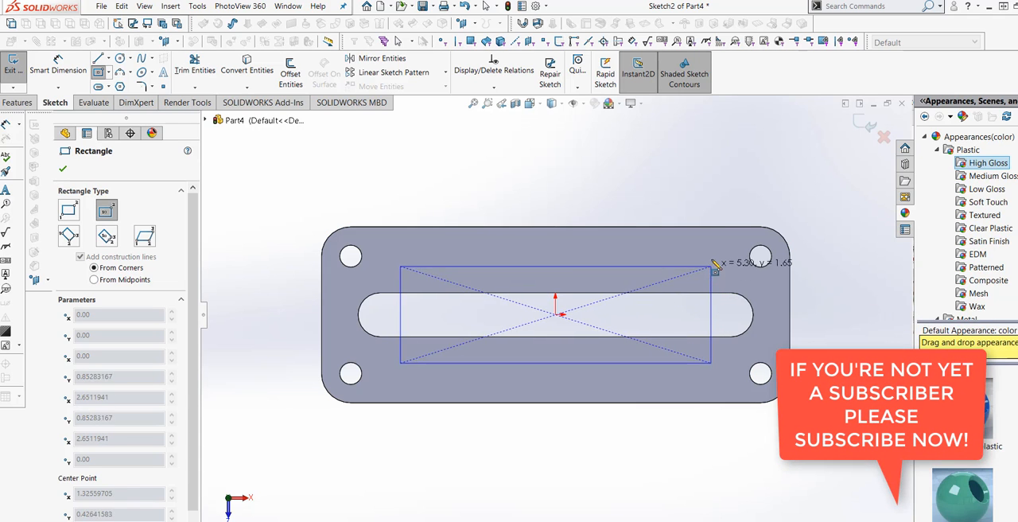
click(721, 228)
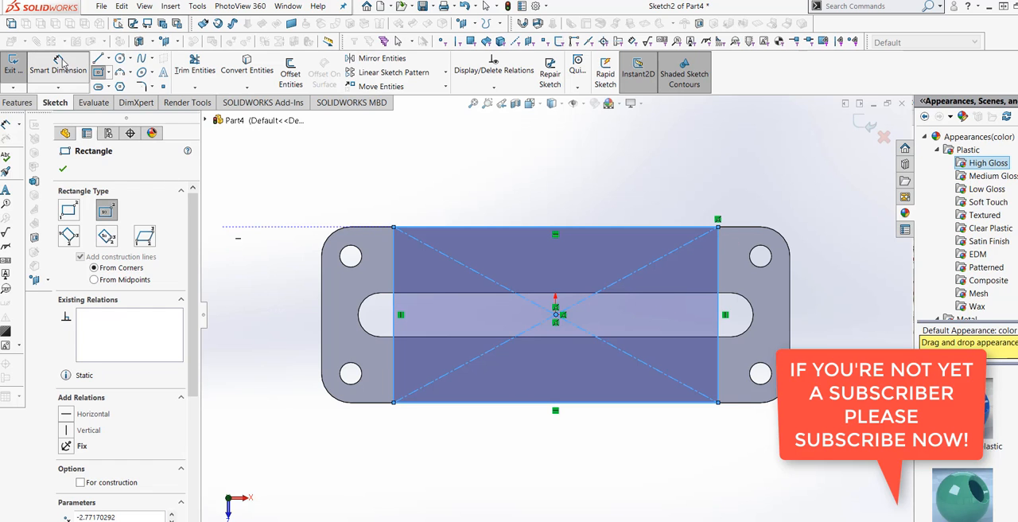
key(Escape)
Step: Dimension the distance between the plate's left edge and the rectangle's left side and set it to 1.25 in
click(392, 351)
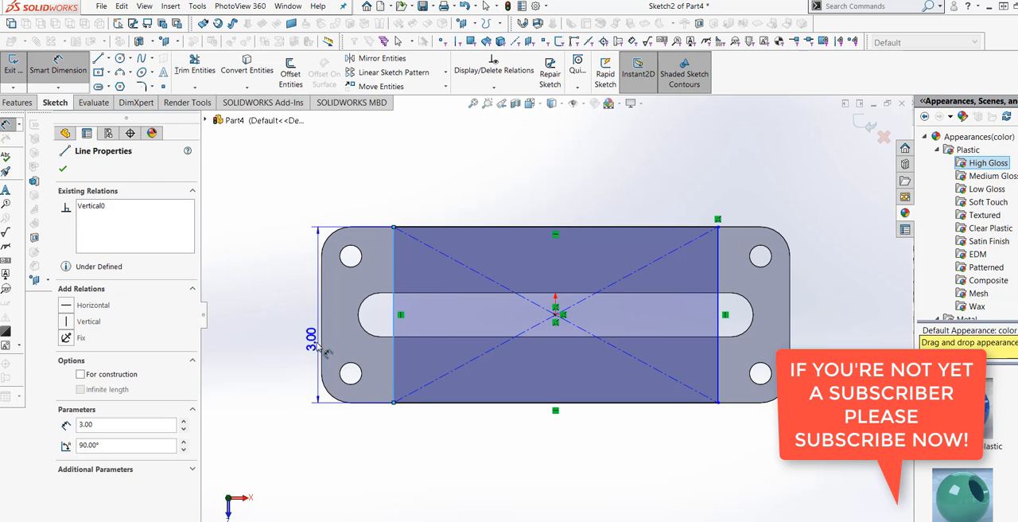
click(322, 346)
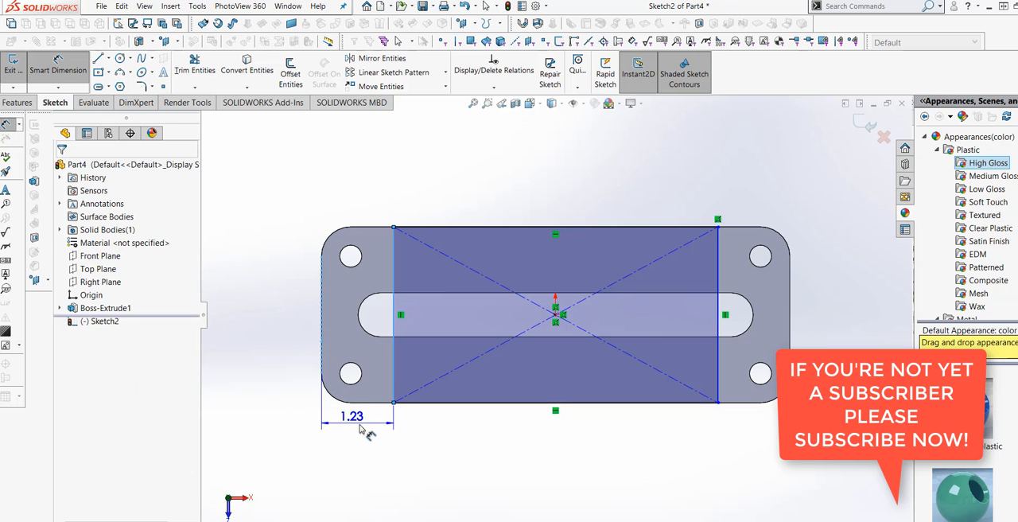
click(350, 419)
text(1.2)
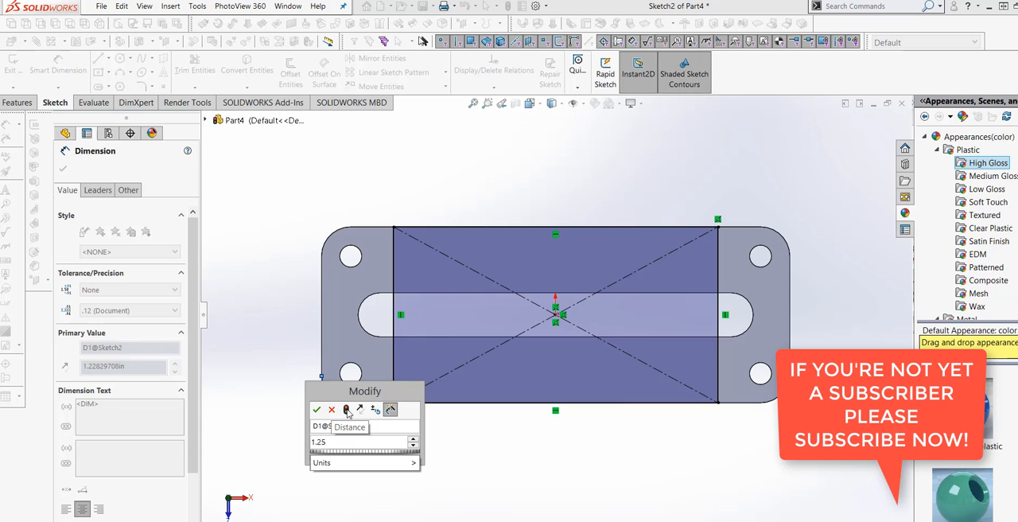
text(5)
click(317, 409)
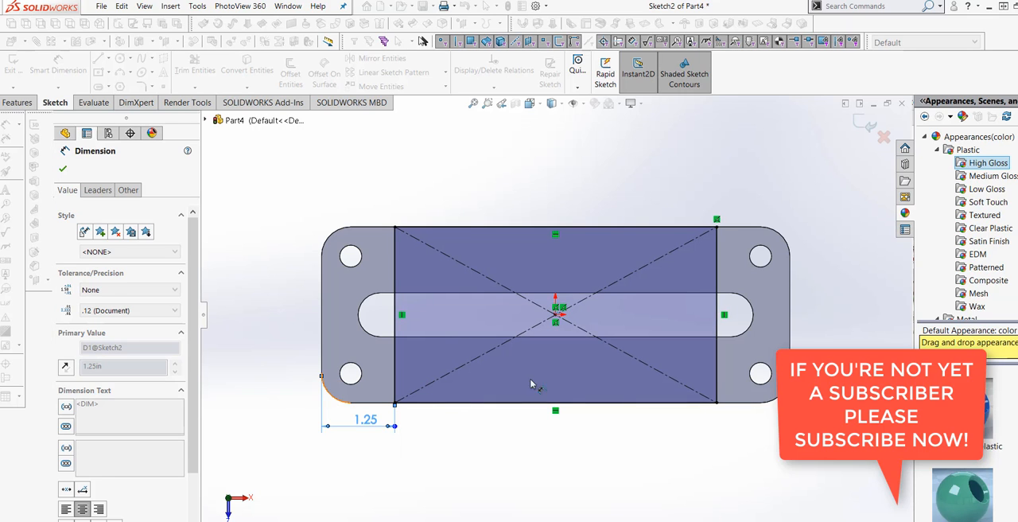
Step: Try to dimension the distance between the rectangle's right side and the plate's right edge
click(717, 368)
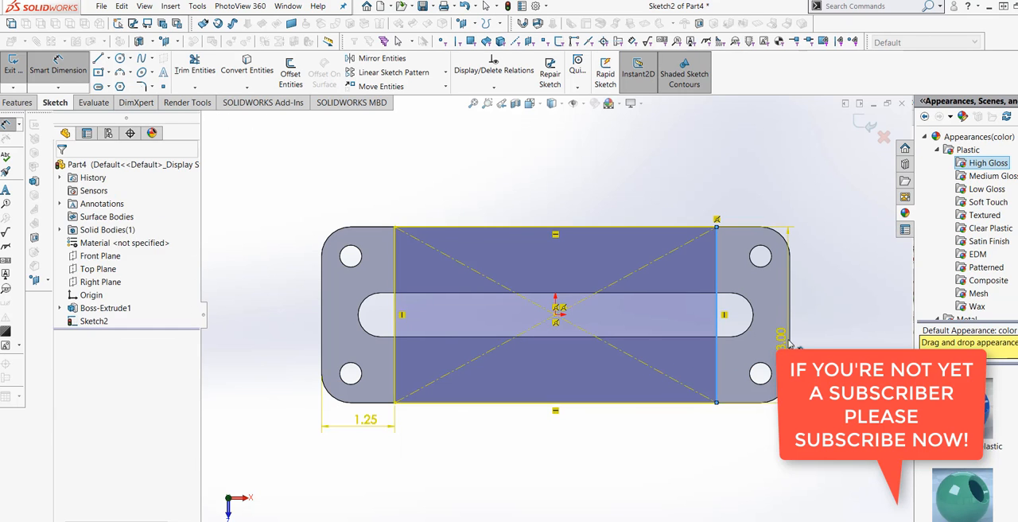
click(789, 345)
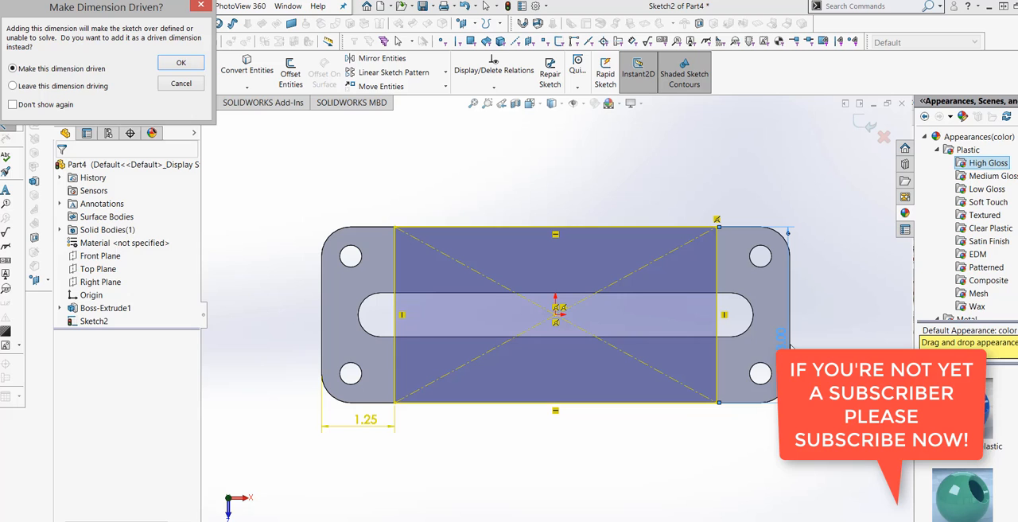
click(180, 83)
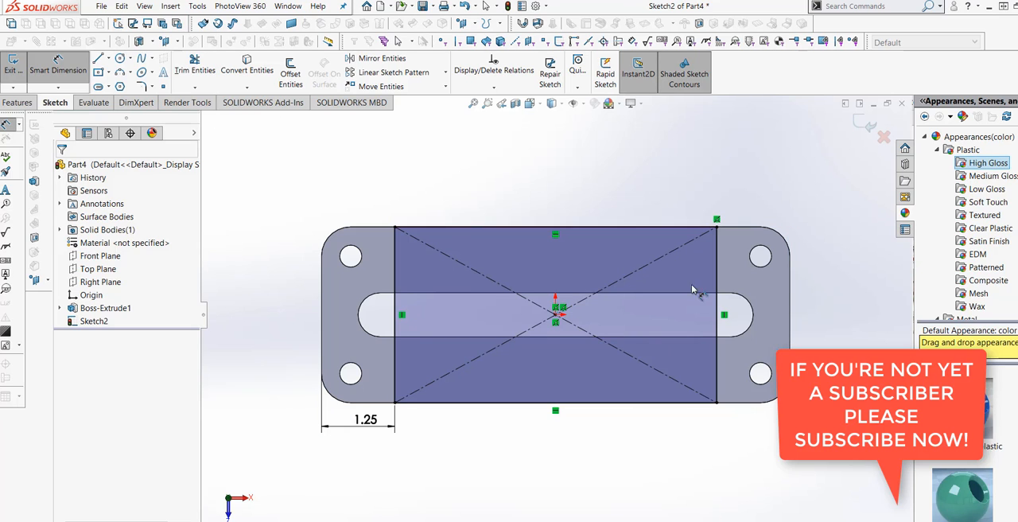
click(722, 316)
click(783, 308)
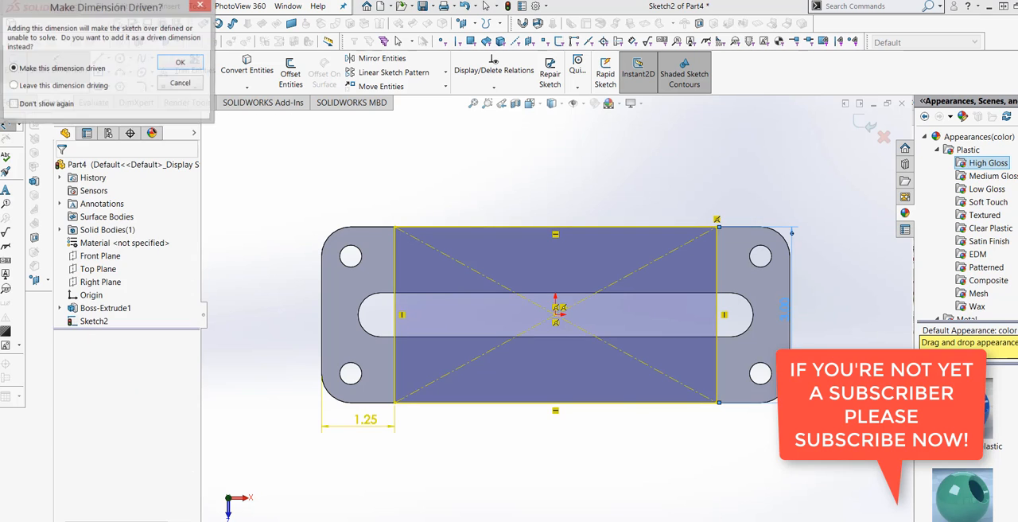
click(194, 85)
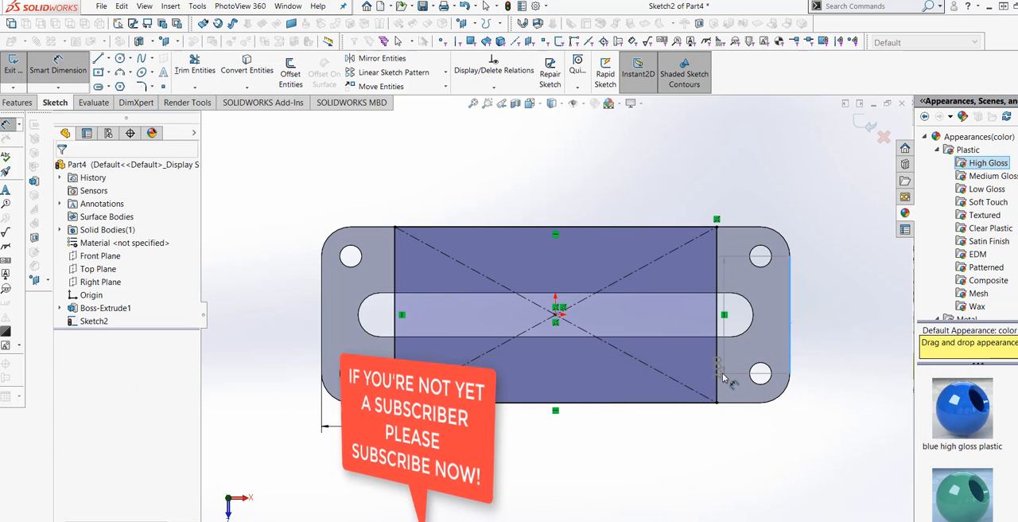
Step: Add a driven dimension for the distance between the rectangle's right side and the plate's right edge
click(717, 382)
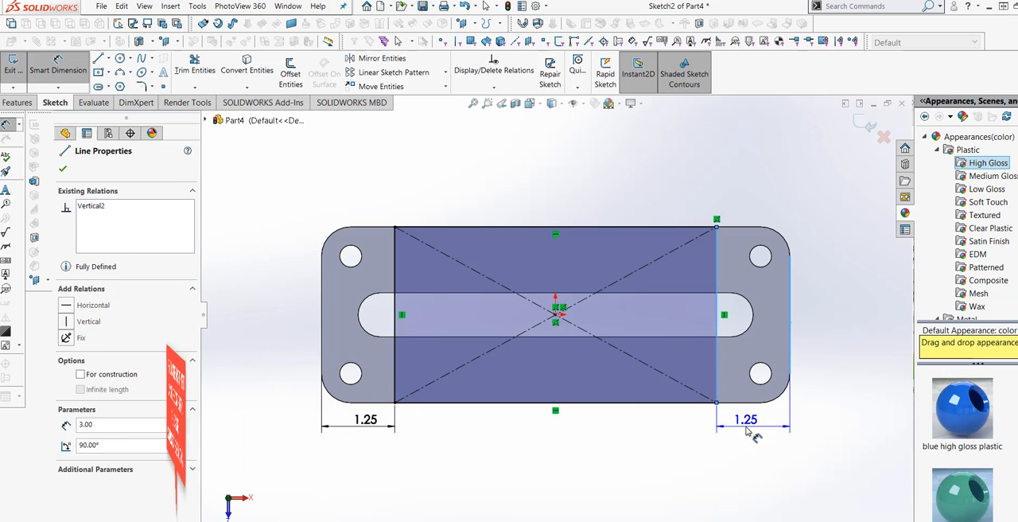
click(747, 430)
click(176, 65)
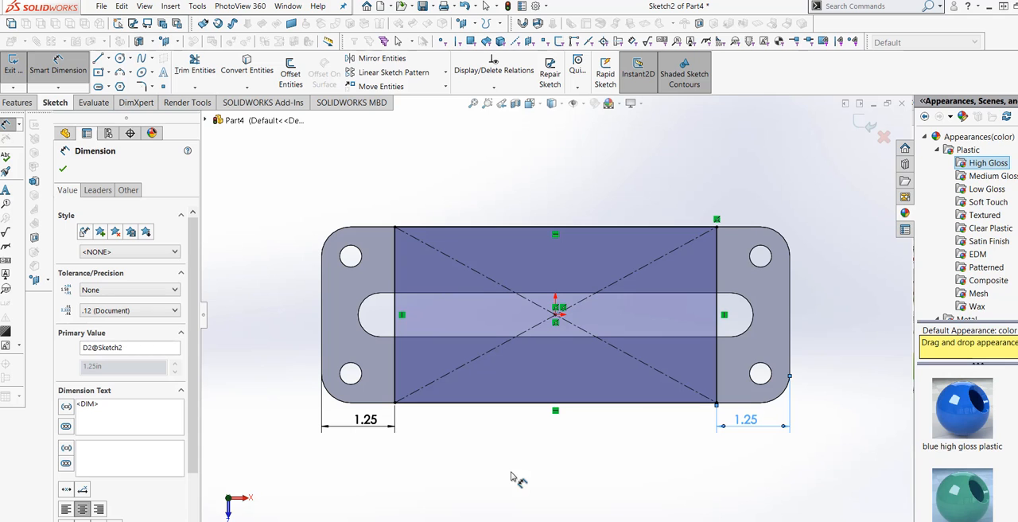
mouse_move(509, 473)
middle_down()
mouse_move(502, 415)
mouse_move(492, 416)
middle_up()
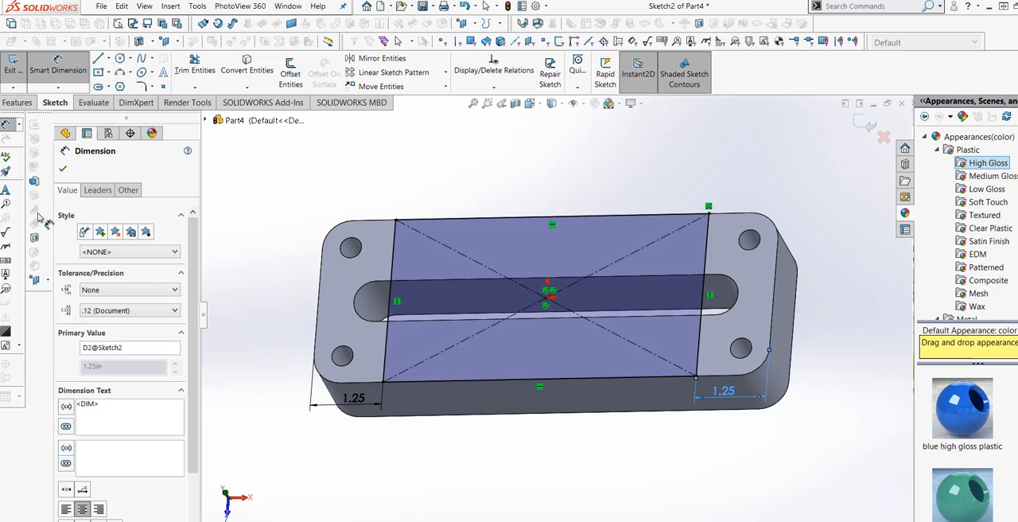
click(18, 102)
click(18, 71)
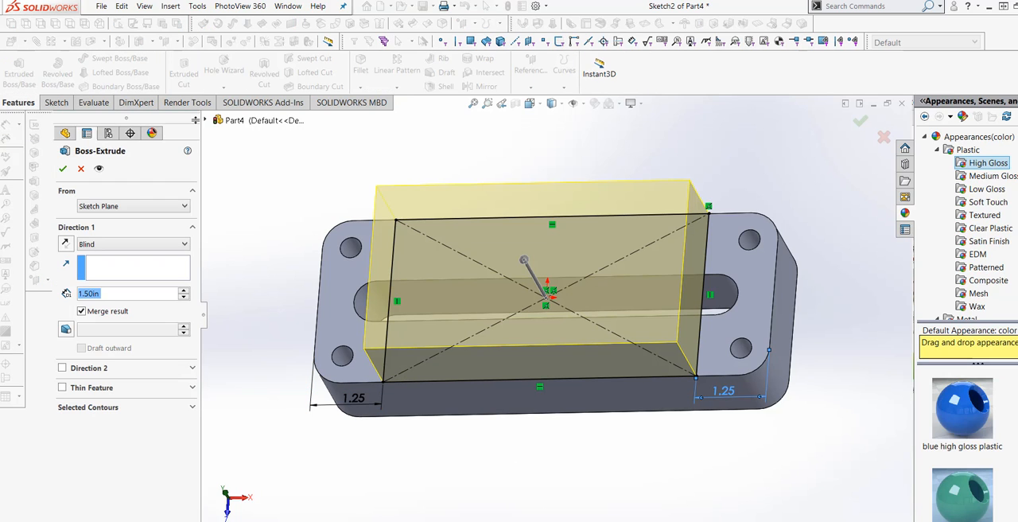
click(81, 168)
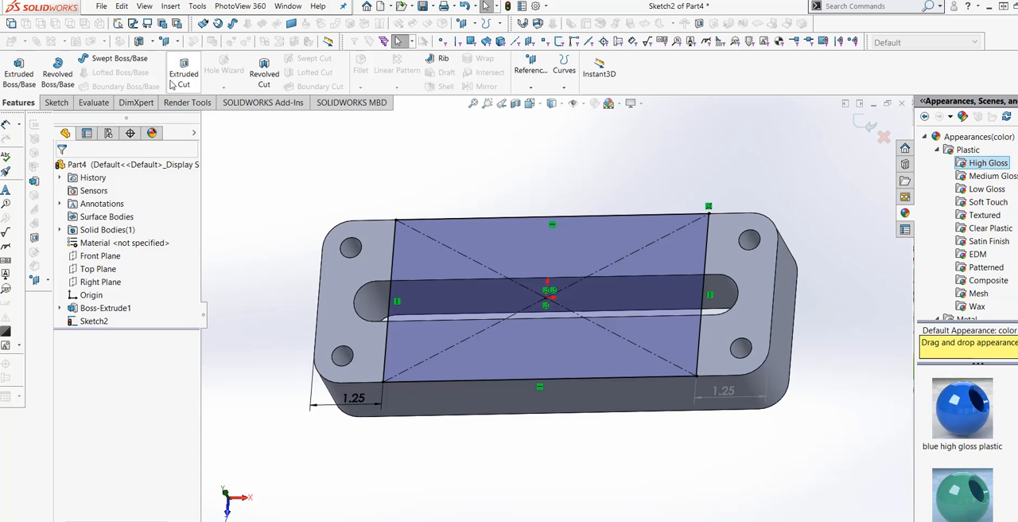
Step: Cut-extrude the centered rectangle 1 in deep into the plate as a blind cut
click(183, 73)
middle_drag(525, 415, 488, 344)
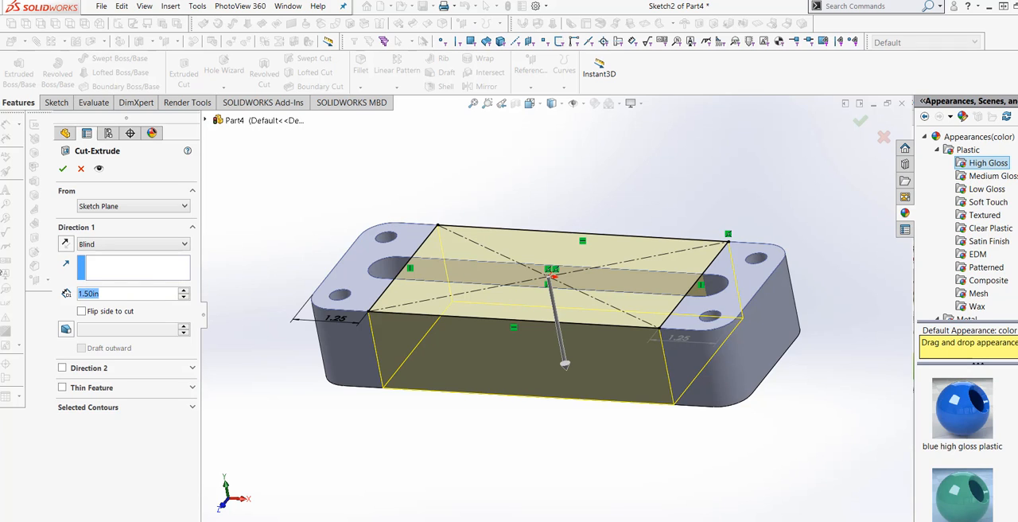
text(1)
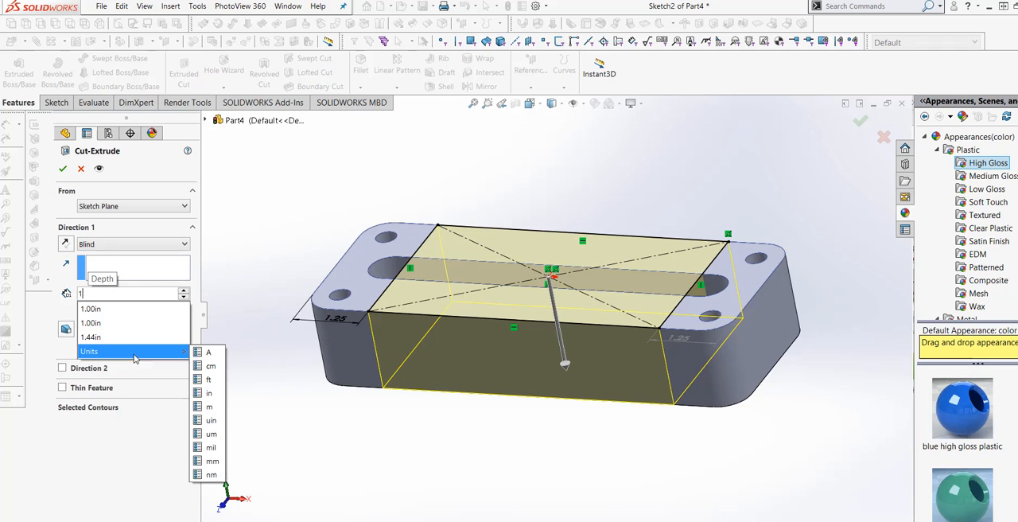
click(125, 330)
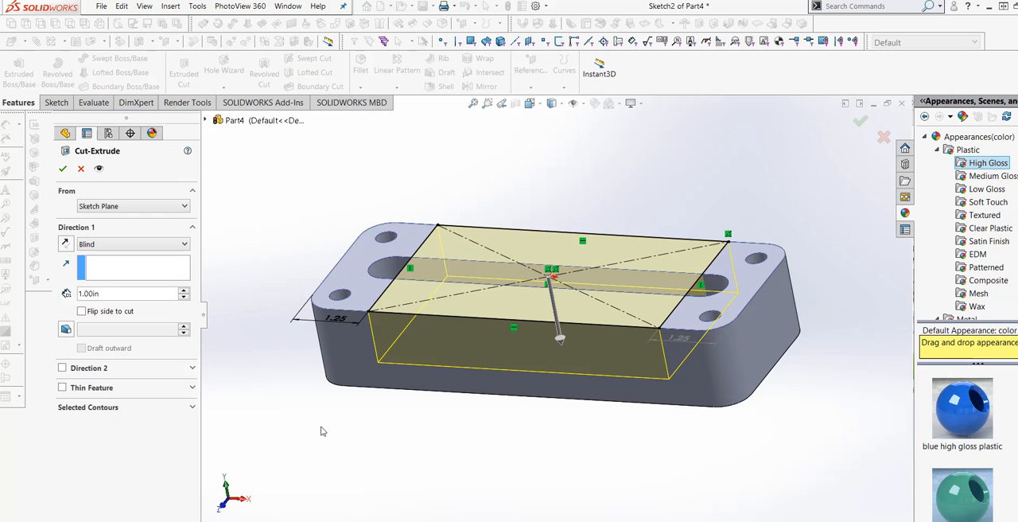
middle_drag(322, 430, 310, 438)
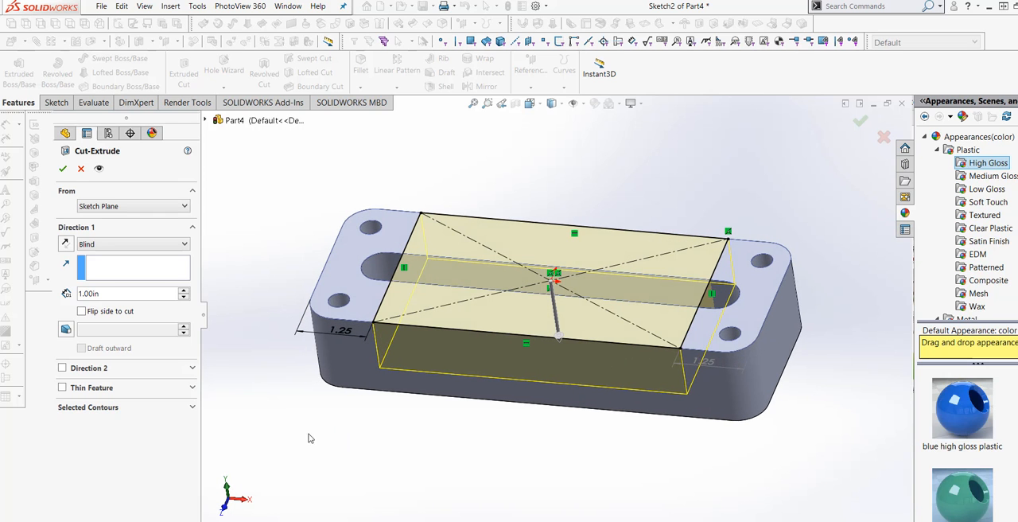
click(63, 169)
Step: Orient the view normal to the raised top face at the plate's right end and open a new sketch on it
middle_drag(454, 470, 579, 457)
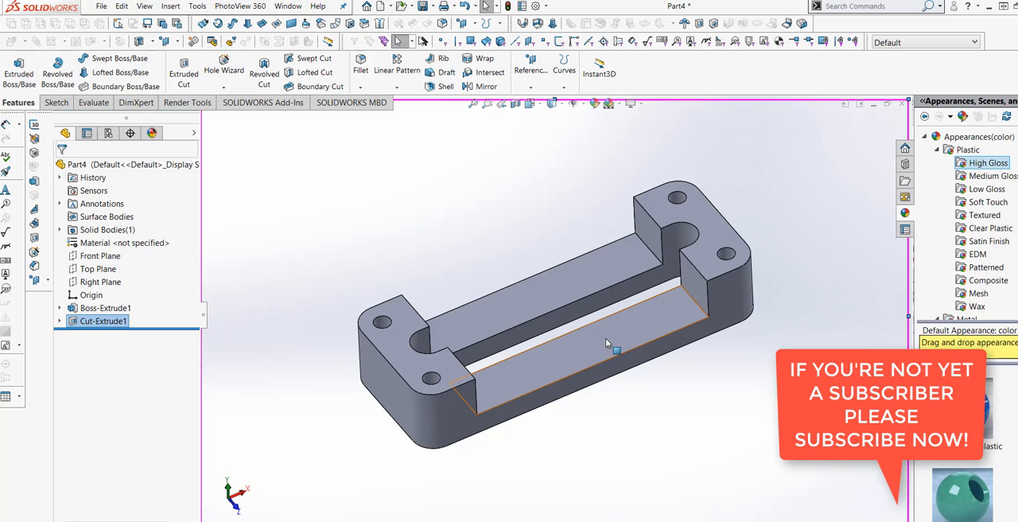
scroll(608, 334, down, 3)
middle_drag(605, 319, 613, 346)
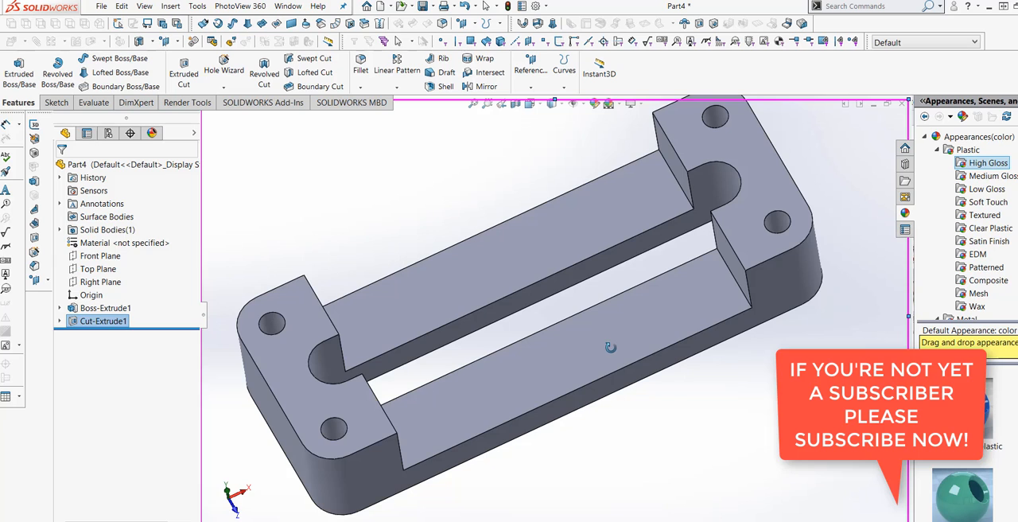
middle_drag(610, 346, 692, 266)
right_click(738, 229)
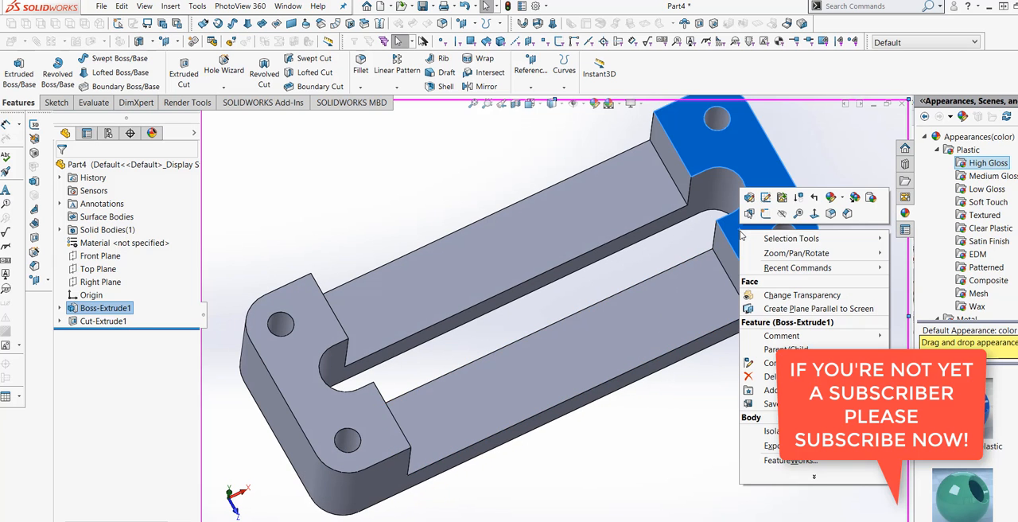
click(814, 216)
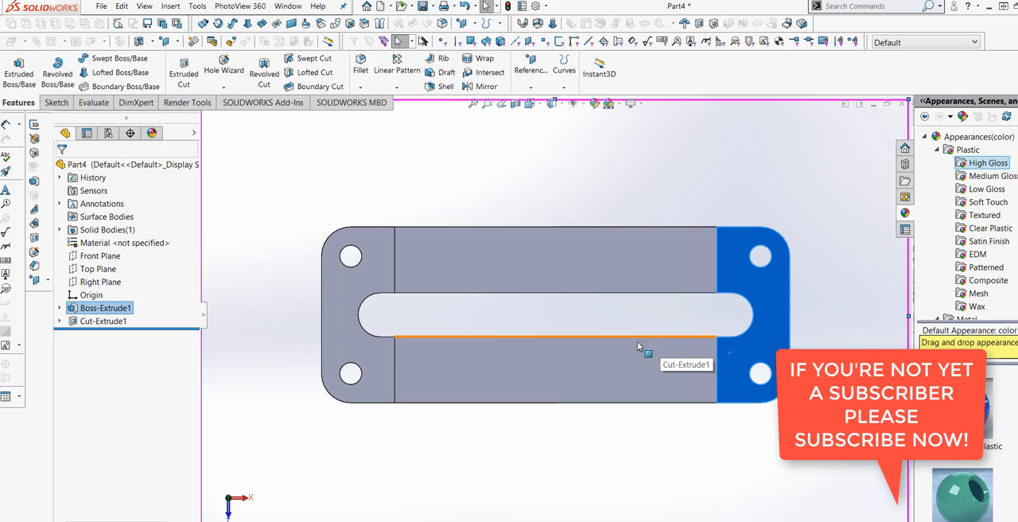
click(55, 101)
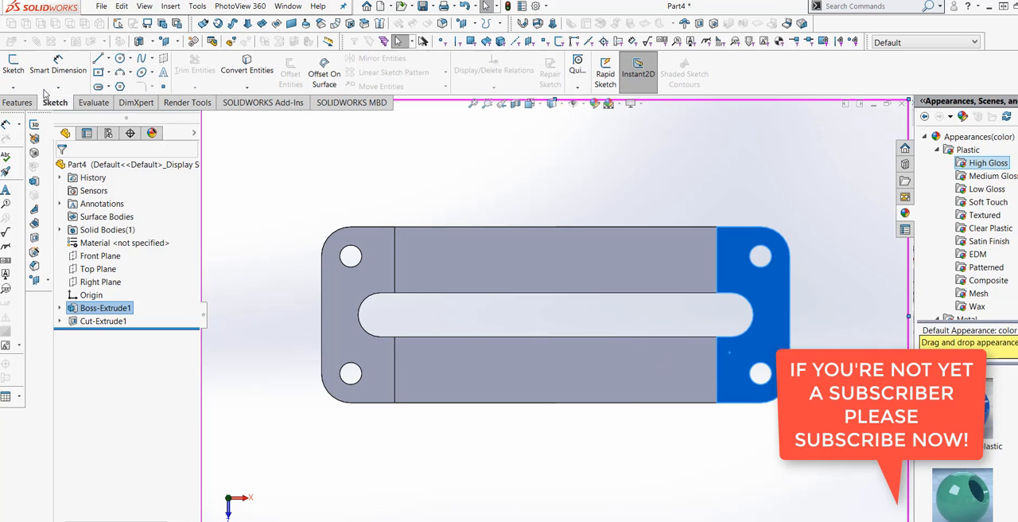
click(16, 73)
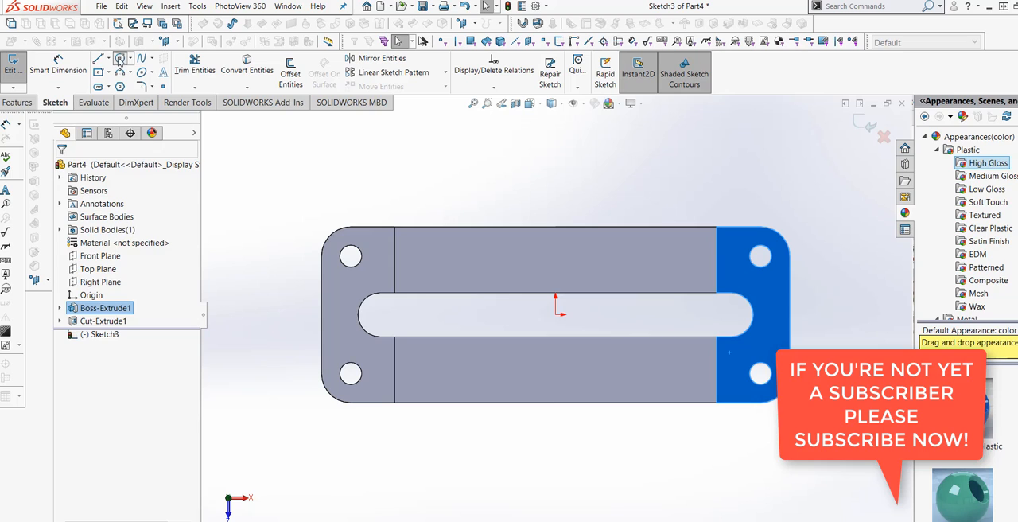
click(119, 60)
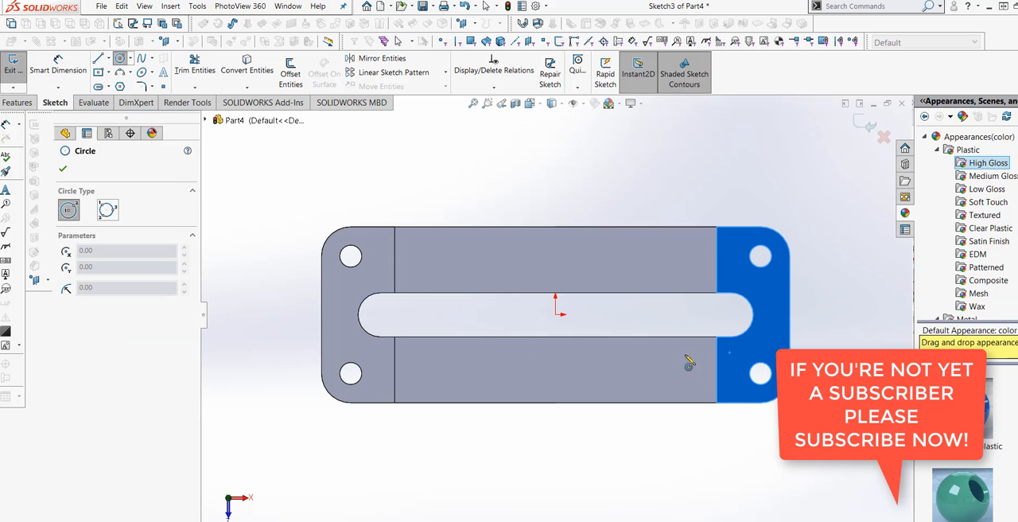
click(715, 313)
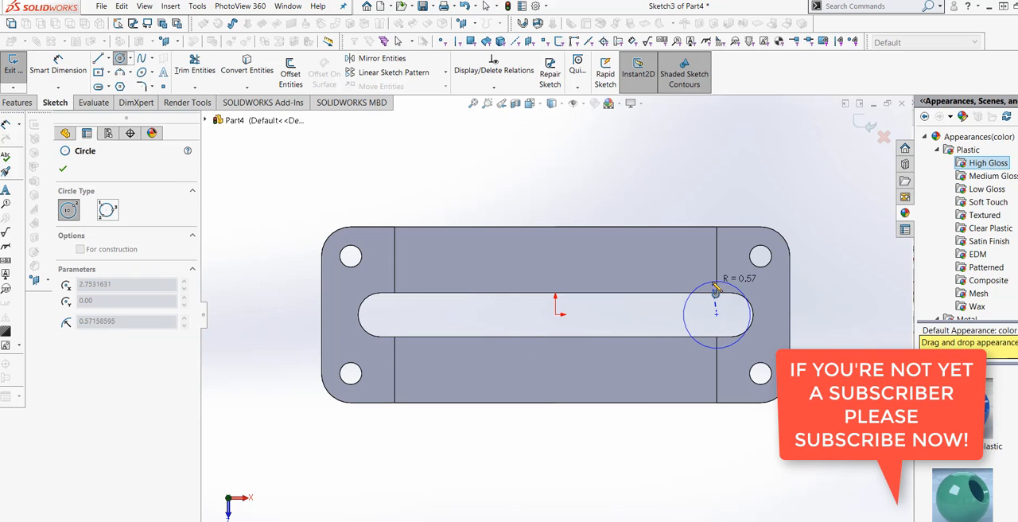
key(Escape)
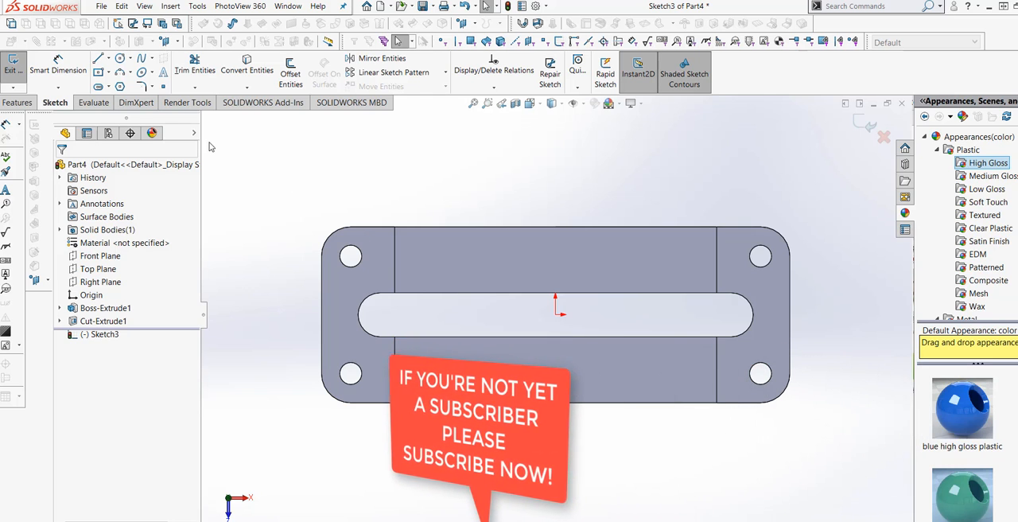
Step: Sketch two concentric circles in line with the origin, about 2.25 in to its right, with radii of about 0.62 in and 0.28 in
click(120, 59)
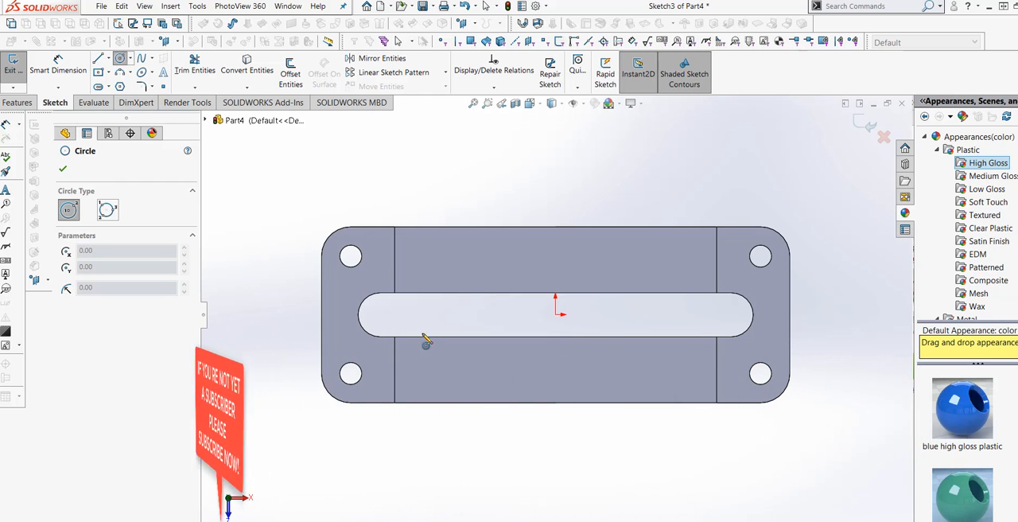
click(688, 314)
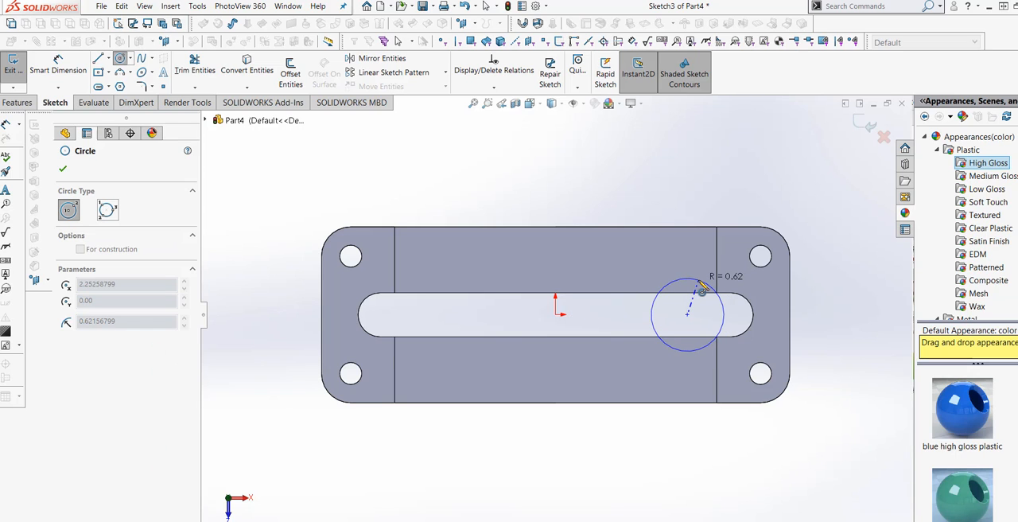
click(700, 284)
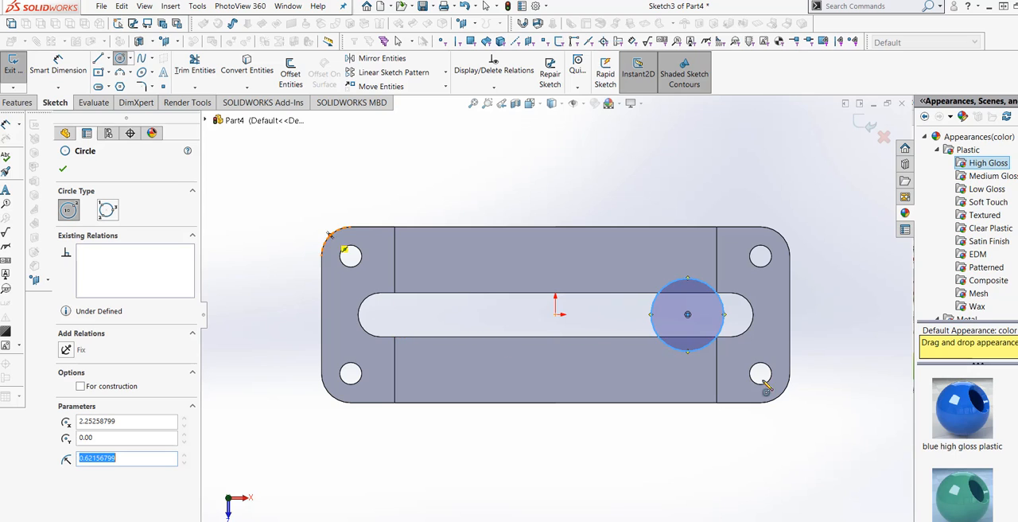
scroll(759, 366, down, 2)
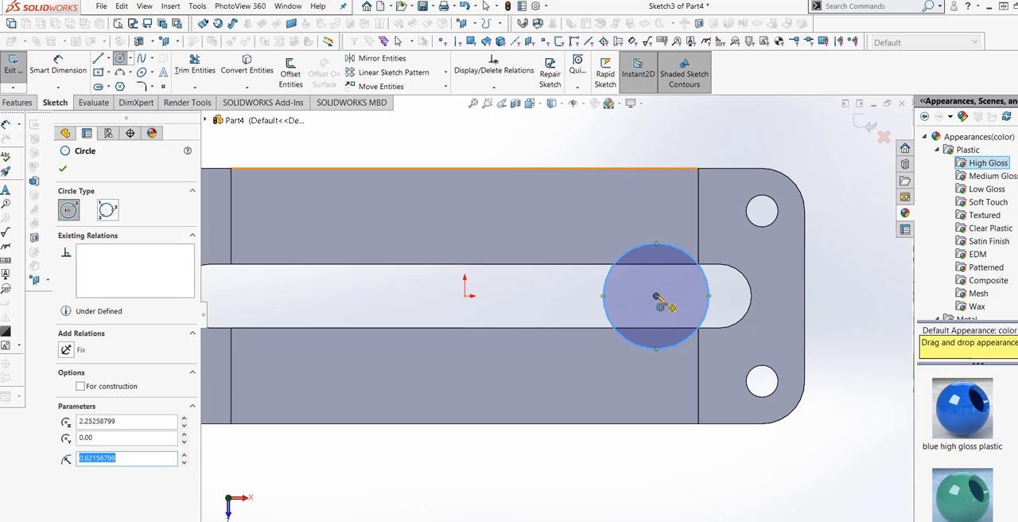
click(656, 296)
click(674, 280)
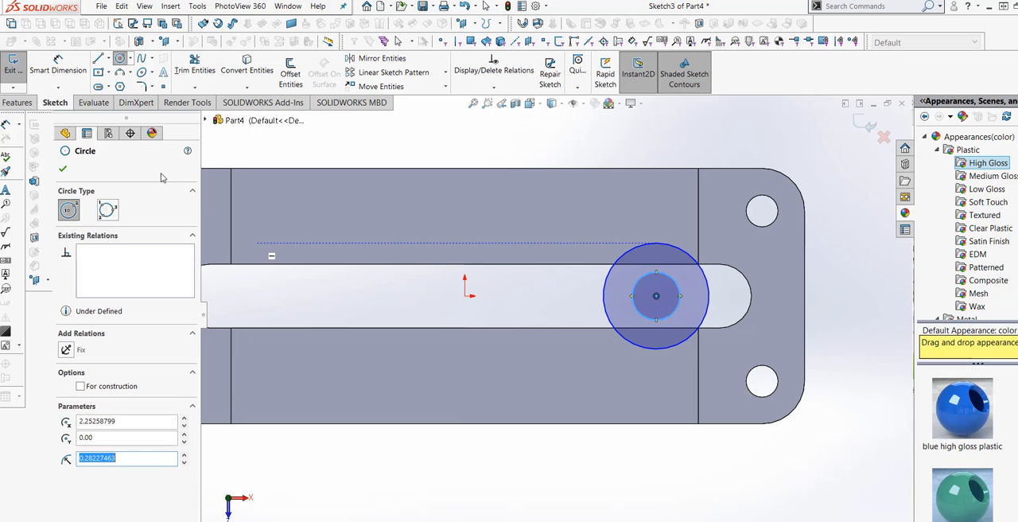
Step: Dimension the outer circle's diameter and set it to 1.25 in
click(64, 80)
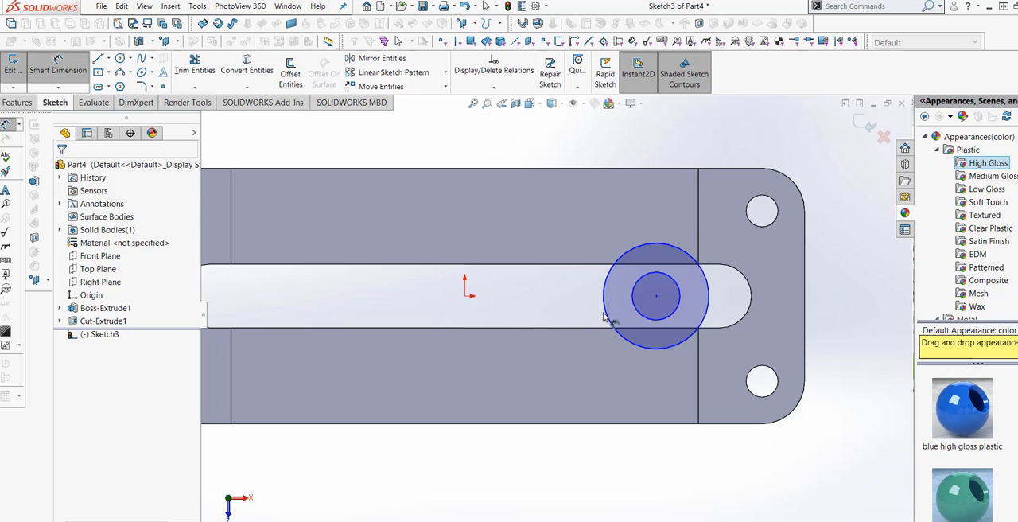
click(690, 327)
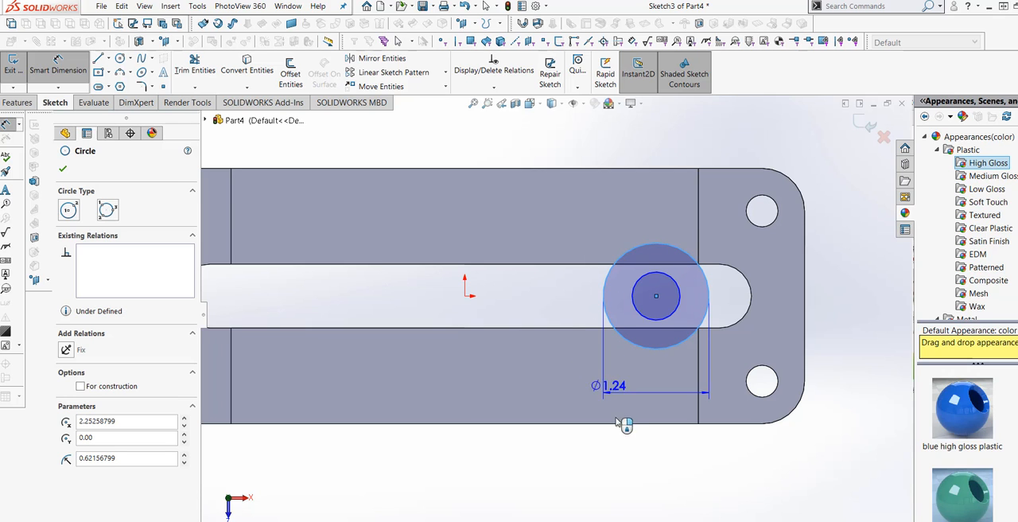
click(646, 468)
text(1.25)
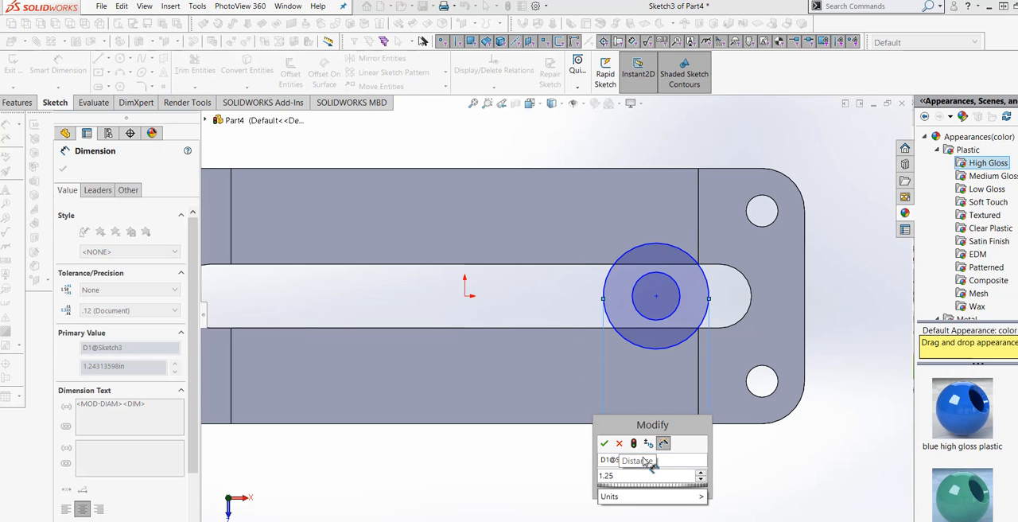
click(604, 442)
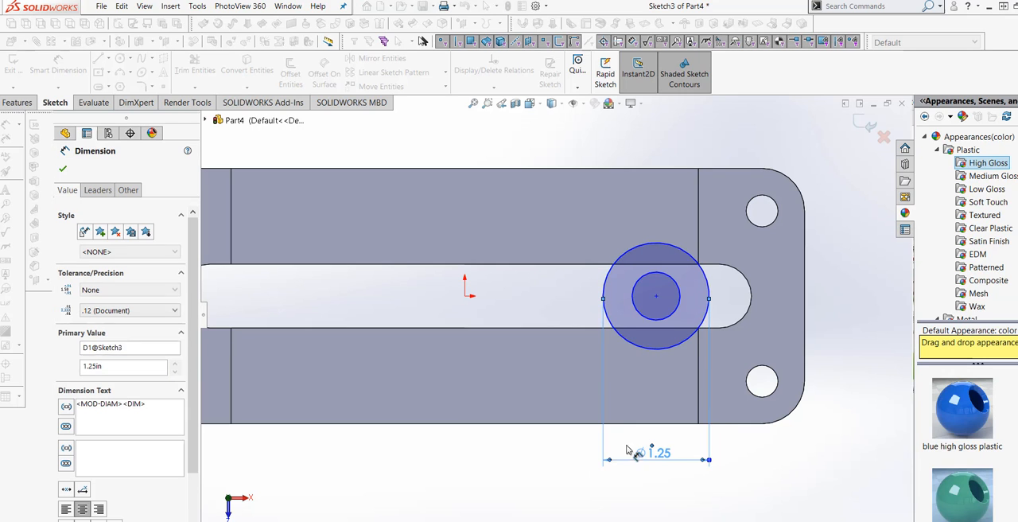
Step: Dimension the inner circle's diameter and set it to 0.5 in
click(657, 319)
click(557, 480)
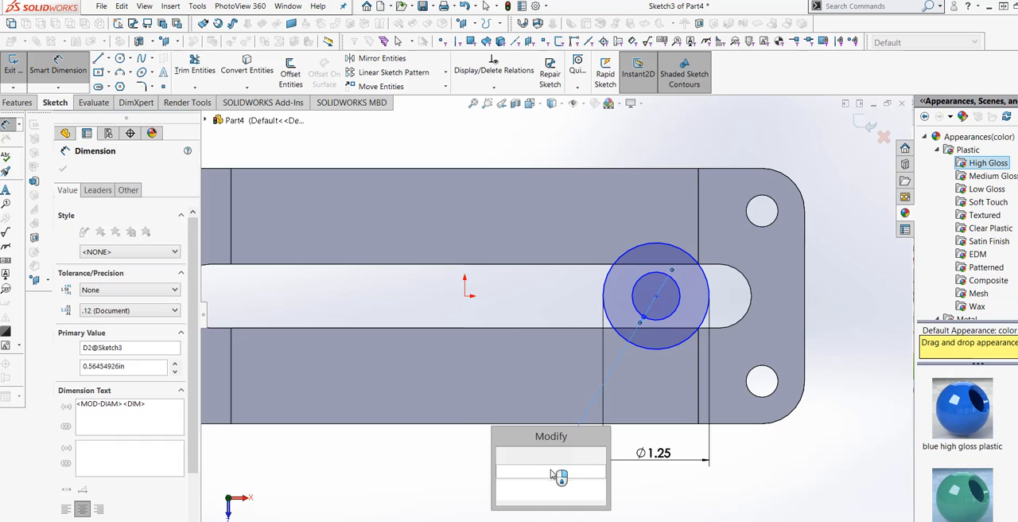
text(.5)
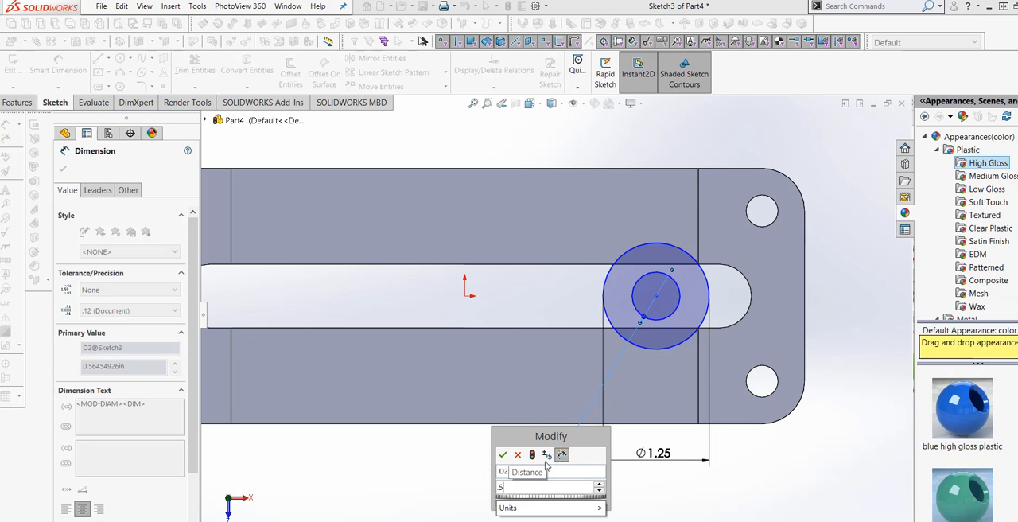
key(Return)
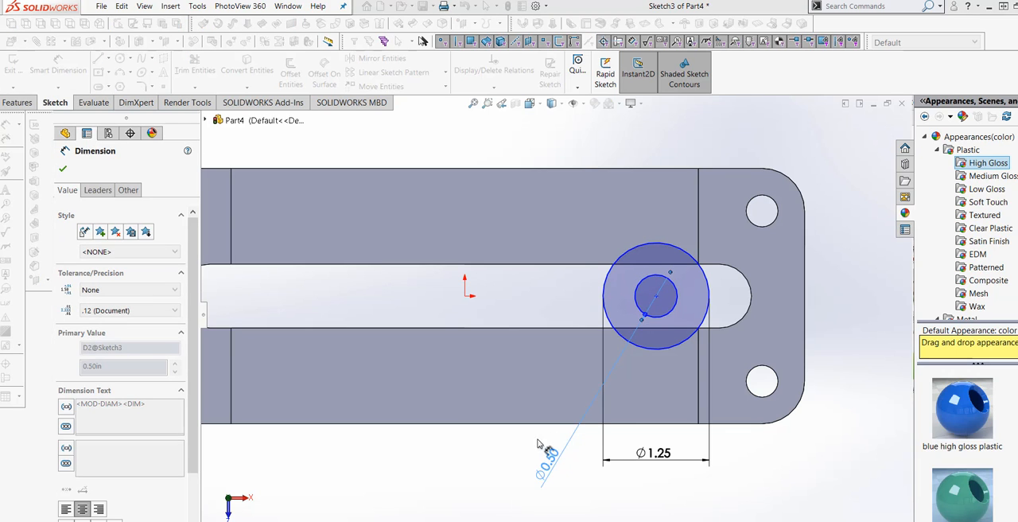
Step: Dimension the horizontal distance from the circles' center to the center of the slot's right end arc and set it to 0.5 in
scroll(672, 327, down, 2)
scroll(672, 328, down, 2)
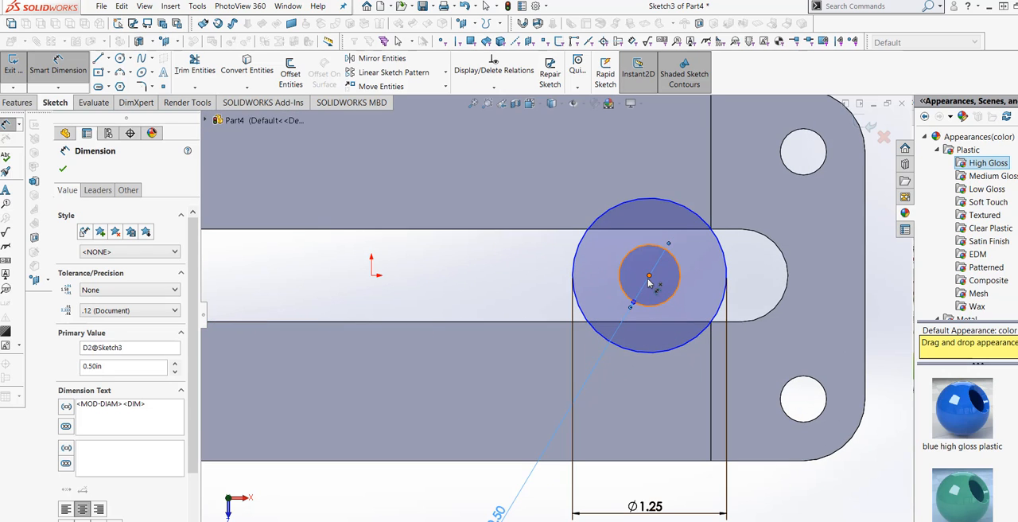
click(648, 277)
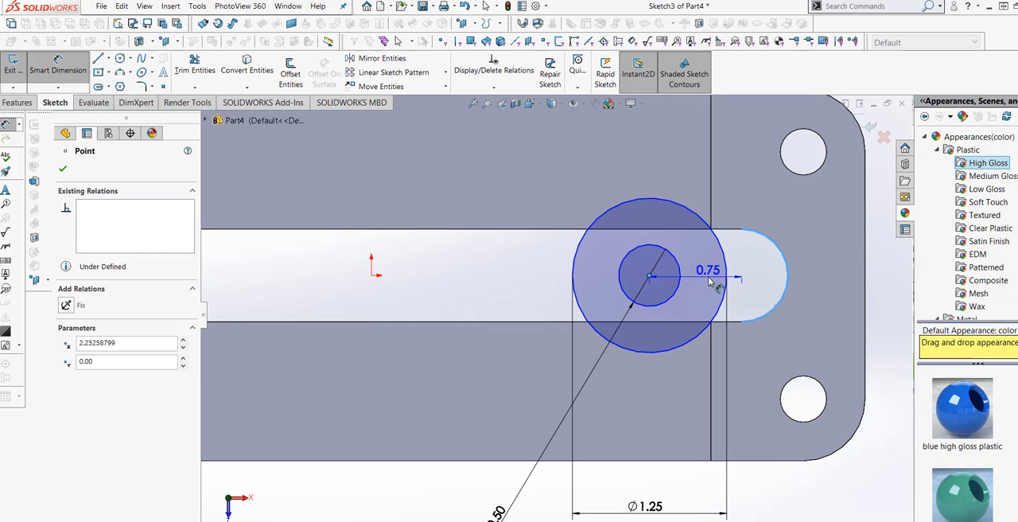
click(710, 280)
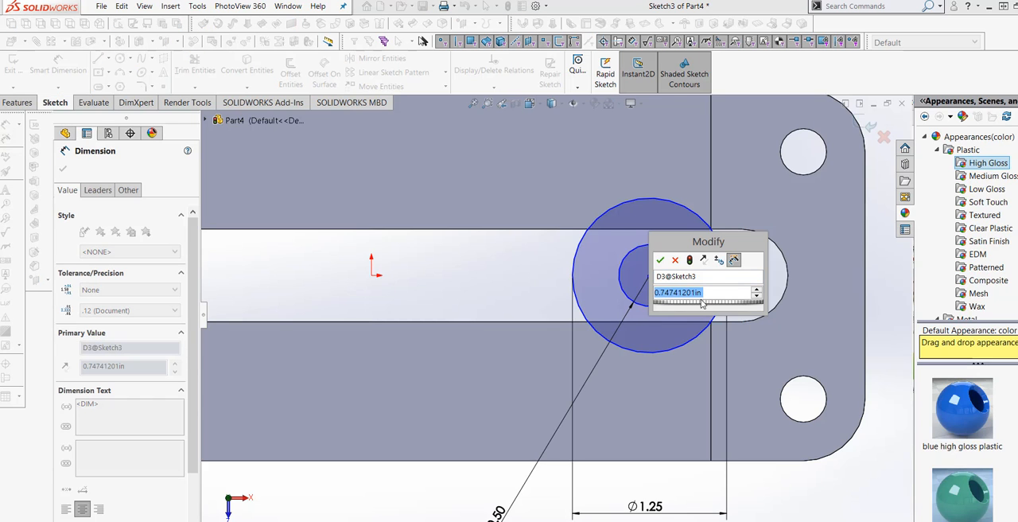
text(.5)
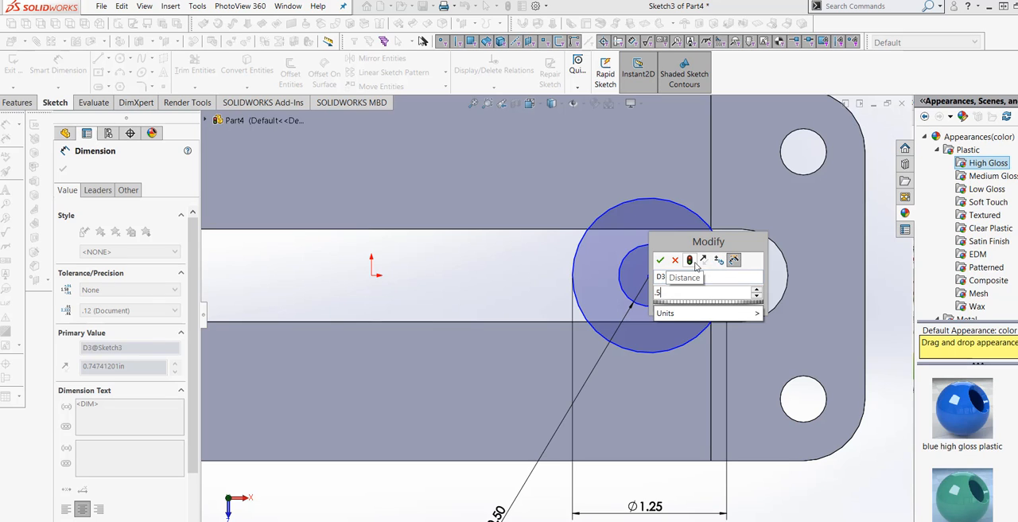
click(690, 260)
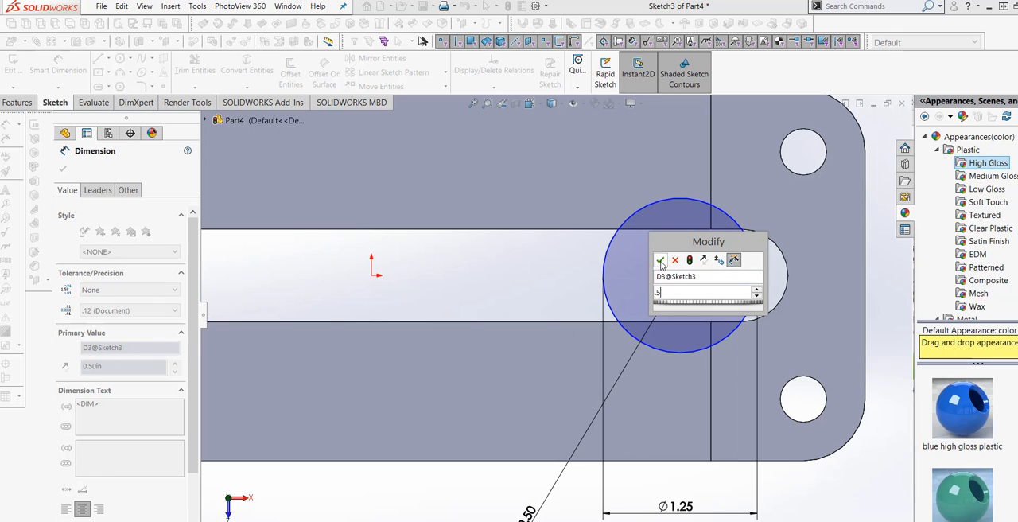
click(660, 261)
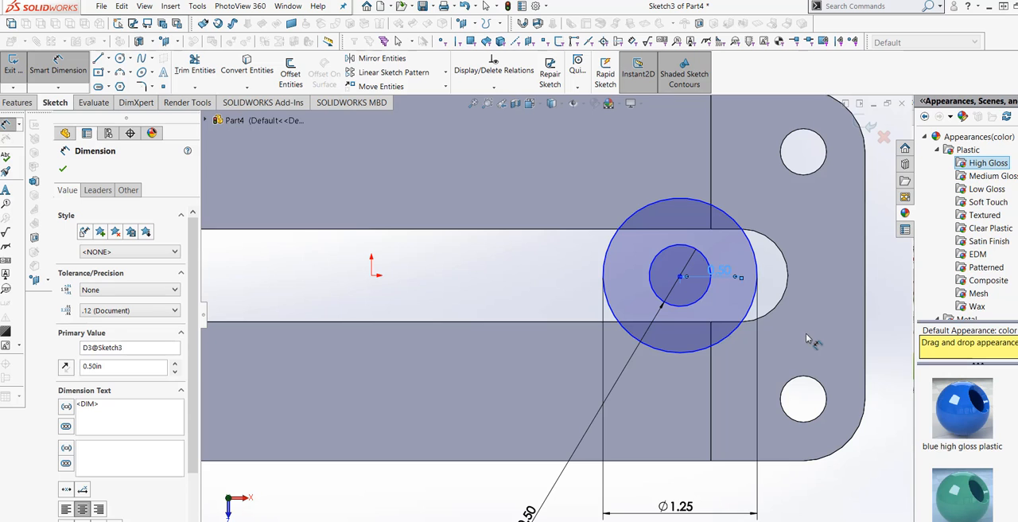
Step: Sketch a vertical line along the raised step's edge from the outer circle's upper crossing to the slot's lower edge
scroll(807, 326, up, 3)
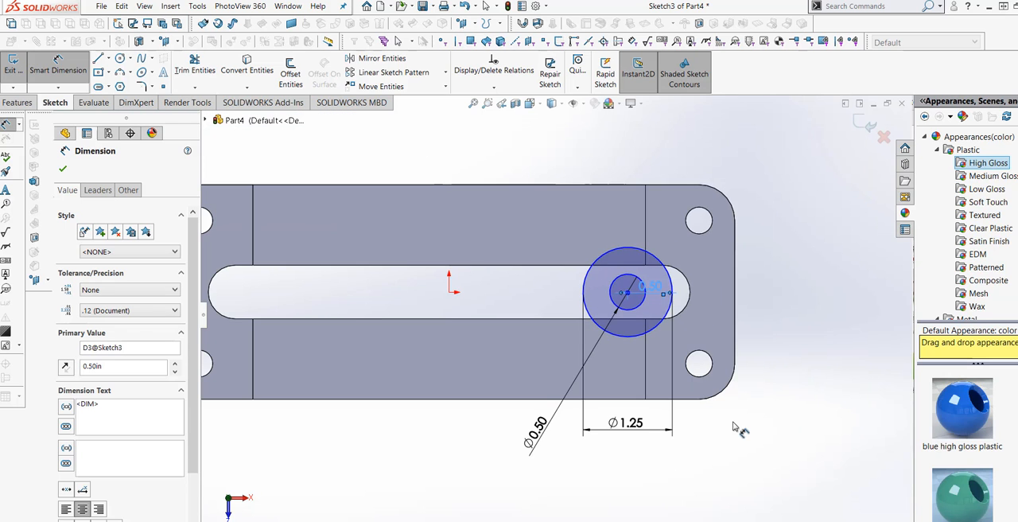
mouse_move(733, 423)
middle_down()
mouse_move(729, 364)
mouse_move(729, 429)
middle_up()
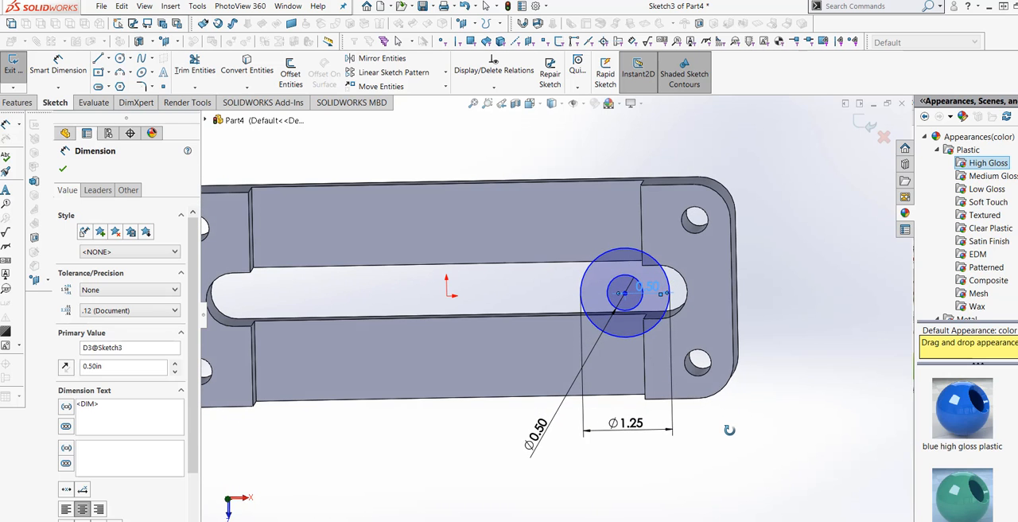
click(530, 104)
click(590, 164)
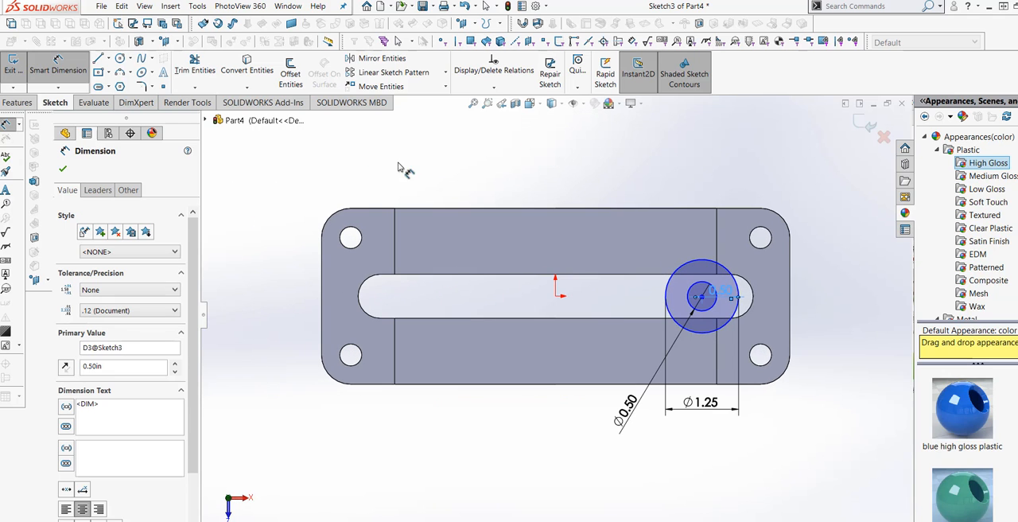
click(98, 58)
scroll(736, 290, down, 6)
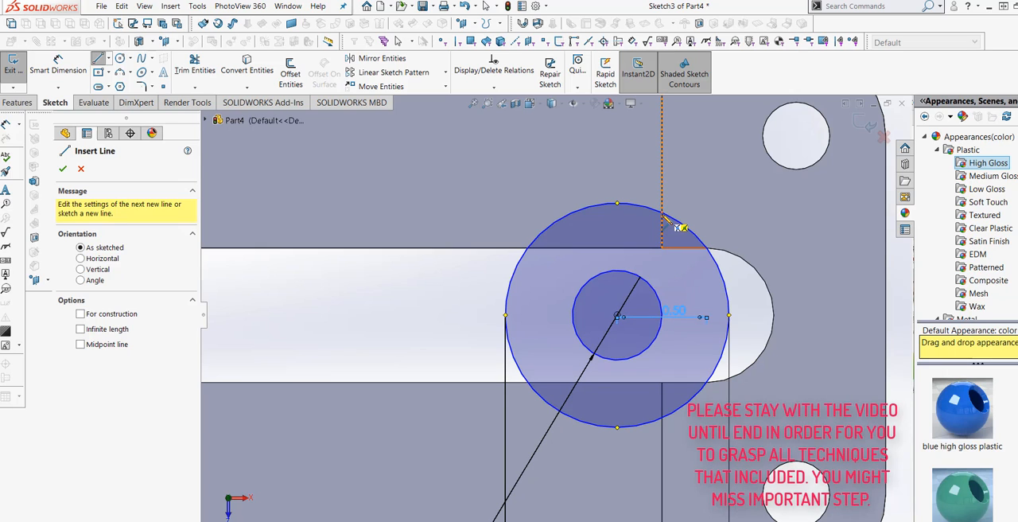
click(662, 213)
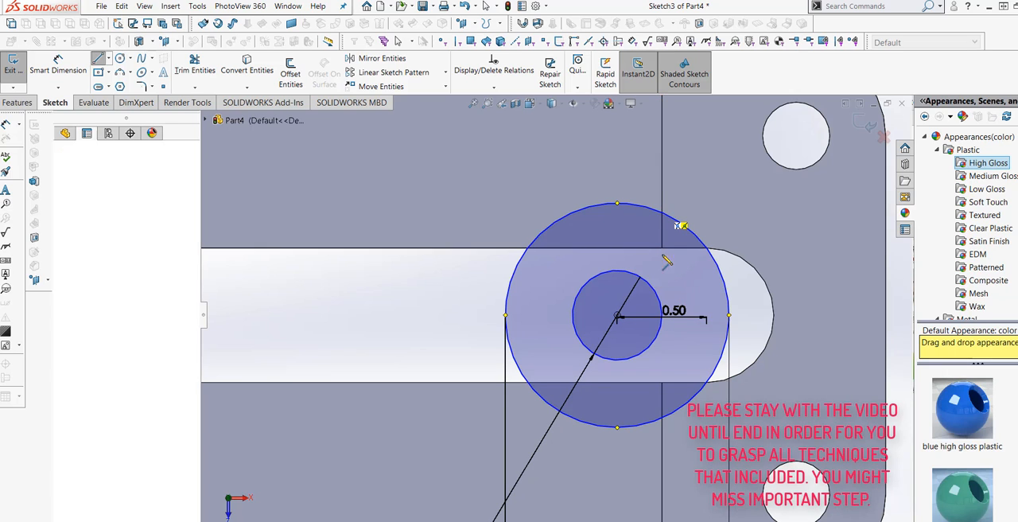
click(662, 383)
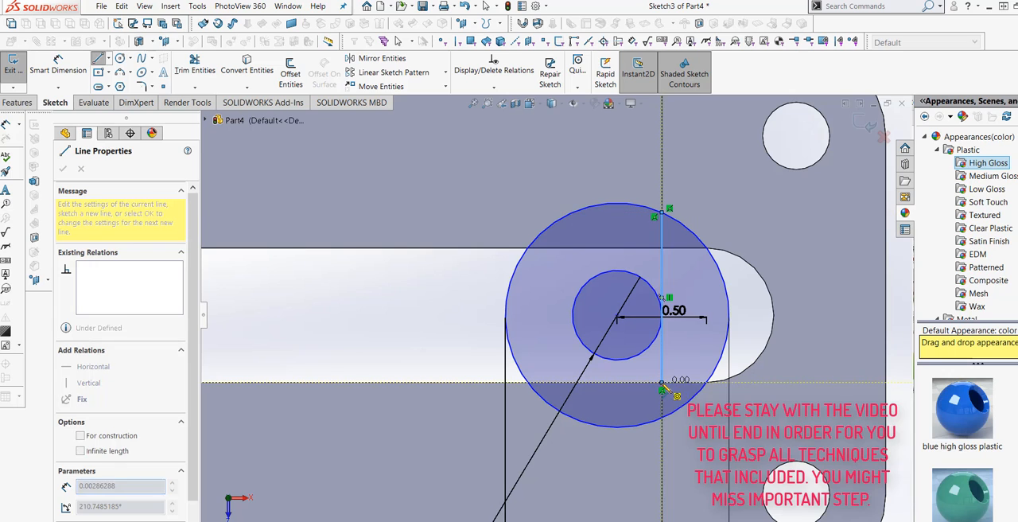
right_click(662, 383)
click(672, 391)
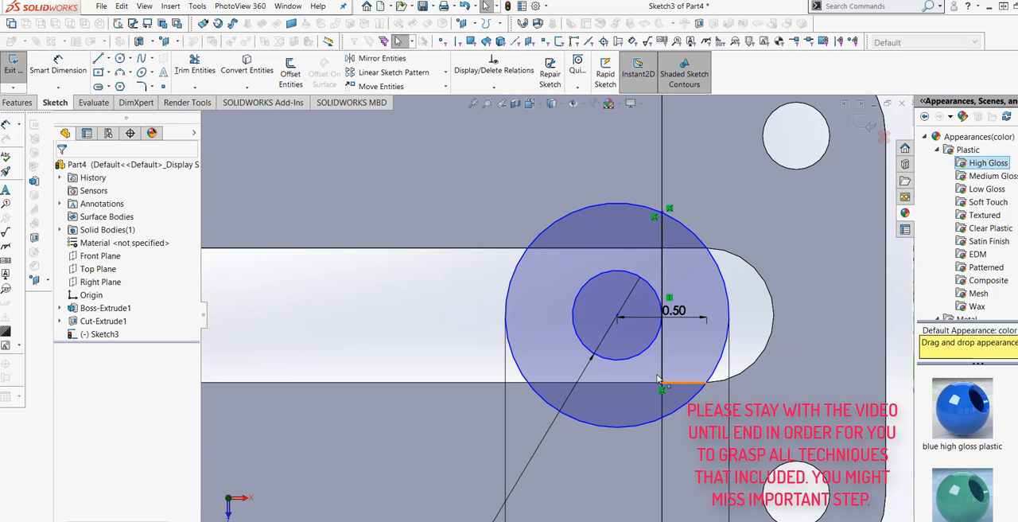
Step: Sketch a second vertical line about 0.2 in long from the slot's lower edge down to the outer circle
click(99, 60)
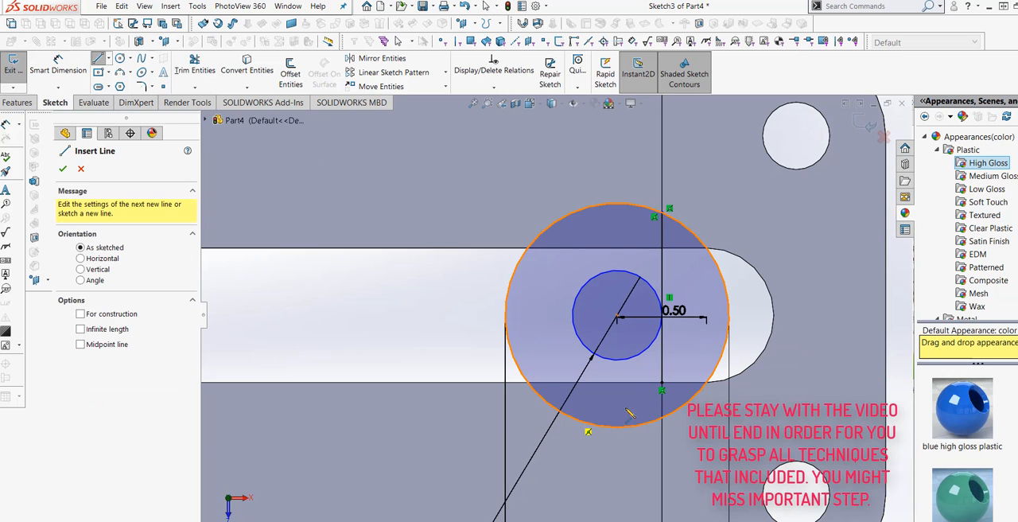
click(661, 389)
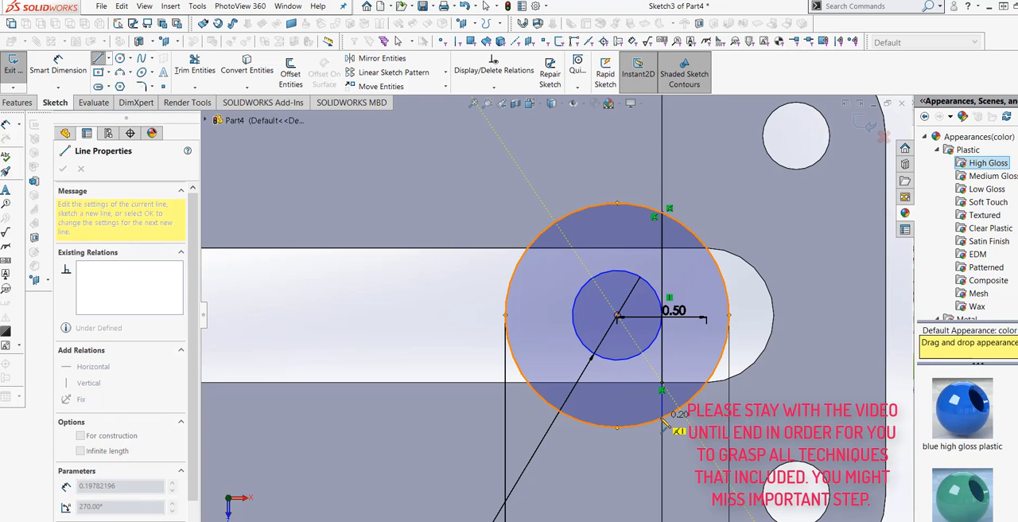
click(666, 420)
right_click(676, 445)
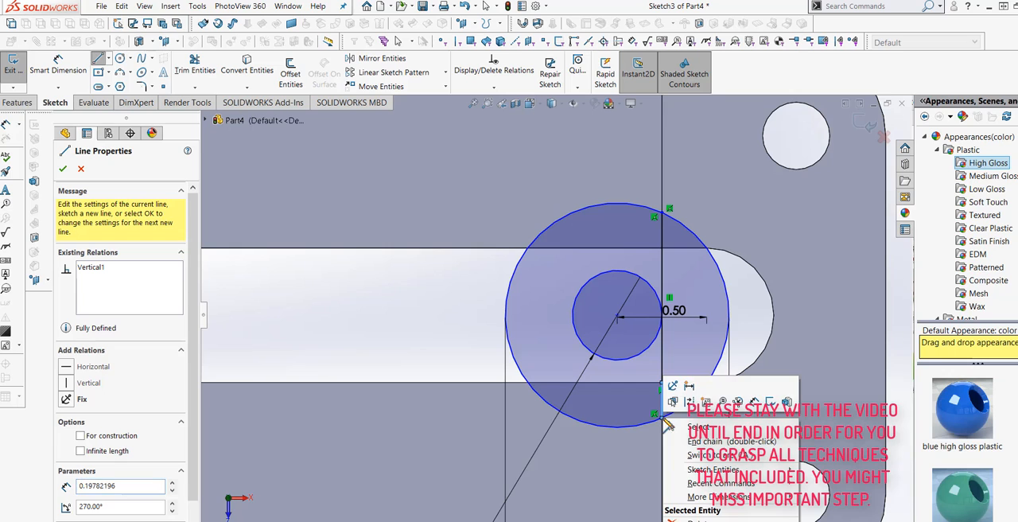
click(688, 450)
key(Escape)
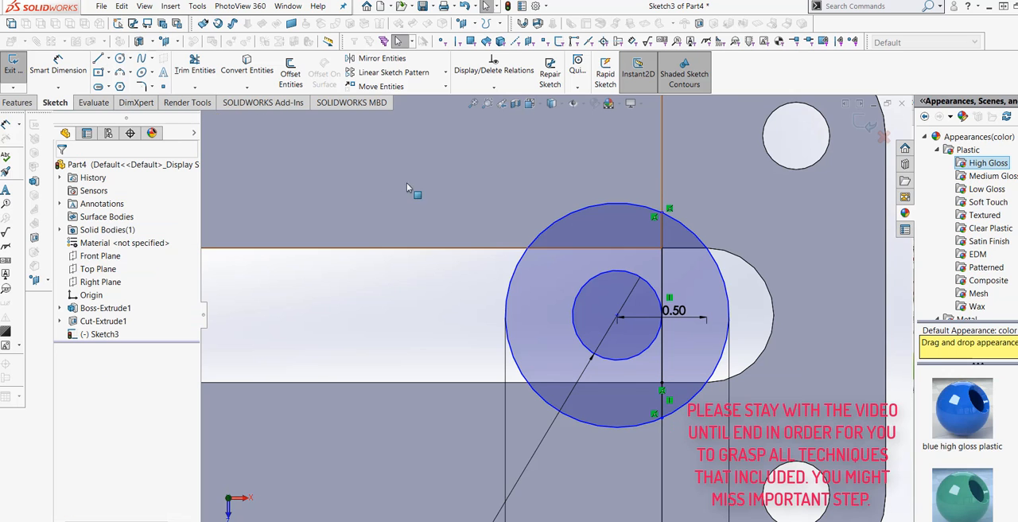
Step: Trim away the part of the outer circle lying to the right of the vertical lines
click(195, 67)
click(727, 293)
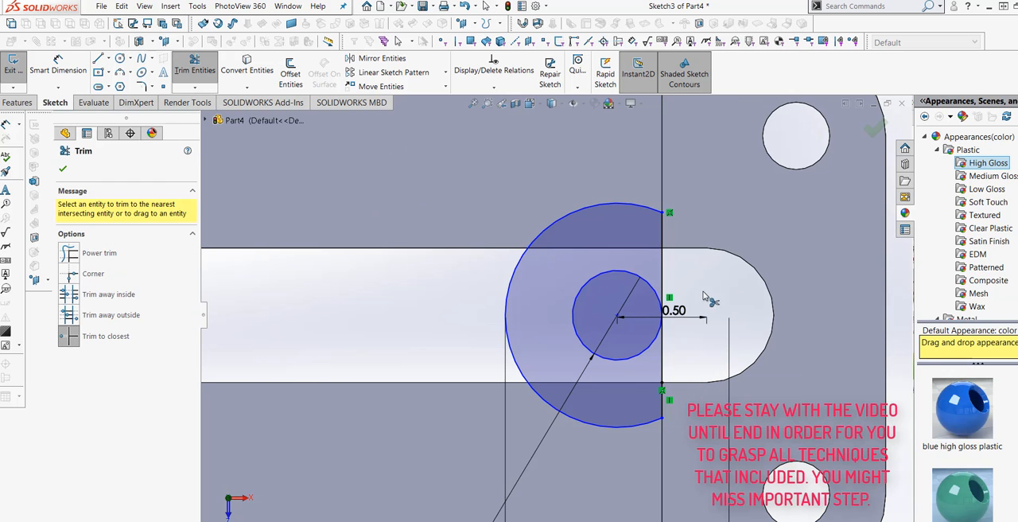
scroll(676, 270, up, 2)
scroll(628, 361, down, 1)
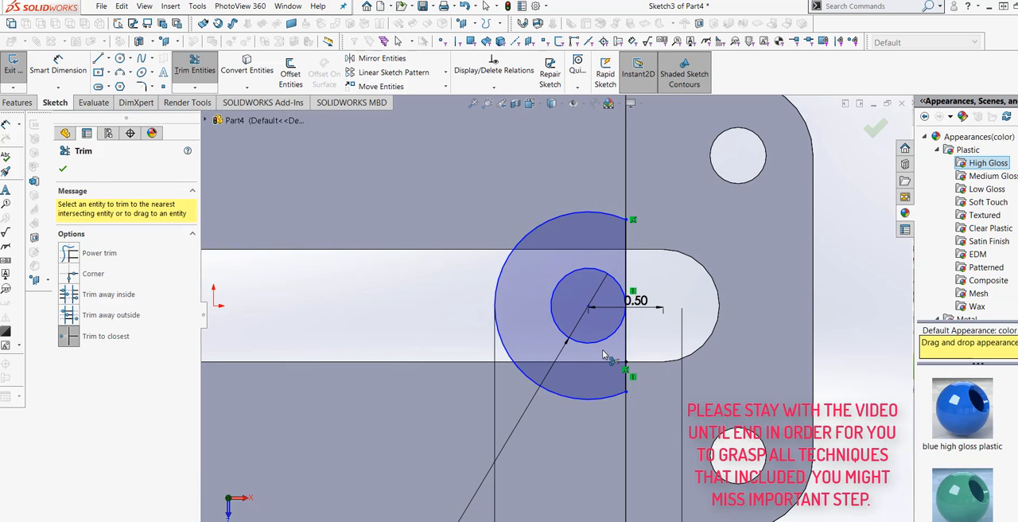
key(Escape)
scroll(628, 325, up, 2)
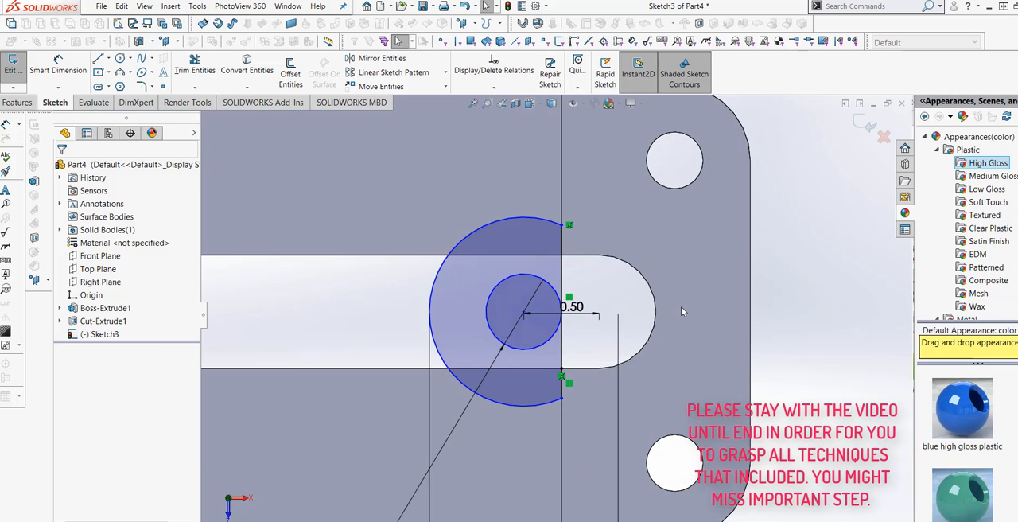
Step: Delete the inner 0.5 in circle together with its diameter dimension
mouse_move(680, 306)
middle_down()
mouse_move(676, 326)
mouse_move(538, 335)
mouse_move(588, 306)
mouse_move(578, 307)
mouse_move(574, 333)
middle_up()
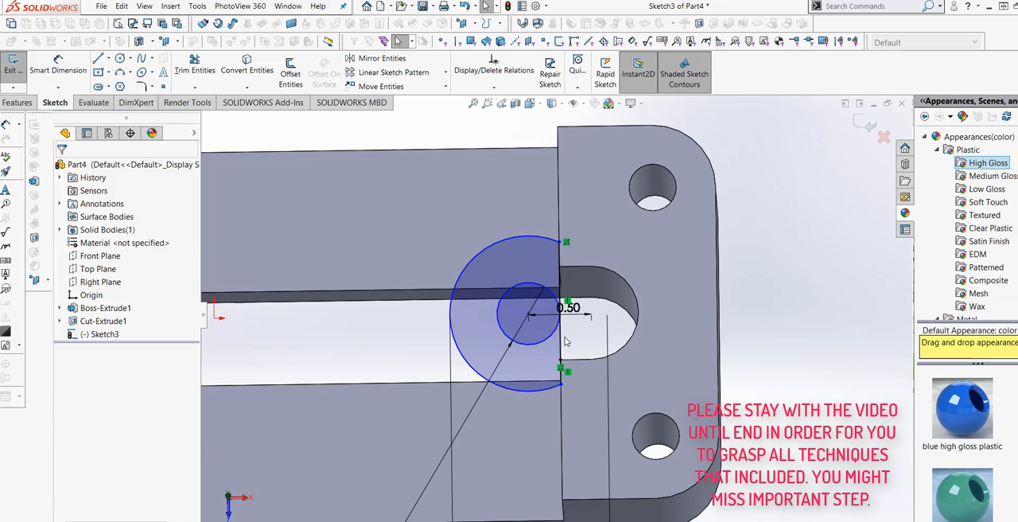
click(549, 334)
right_click(548, 338)
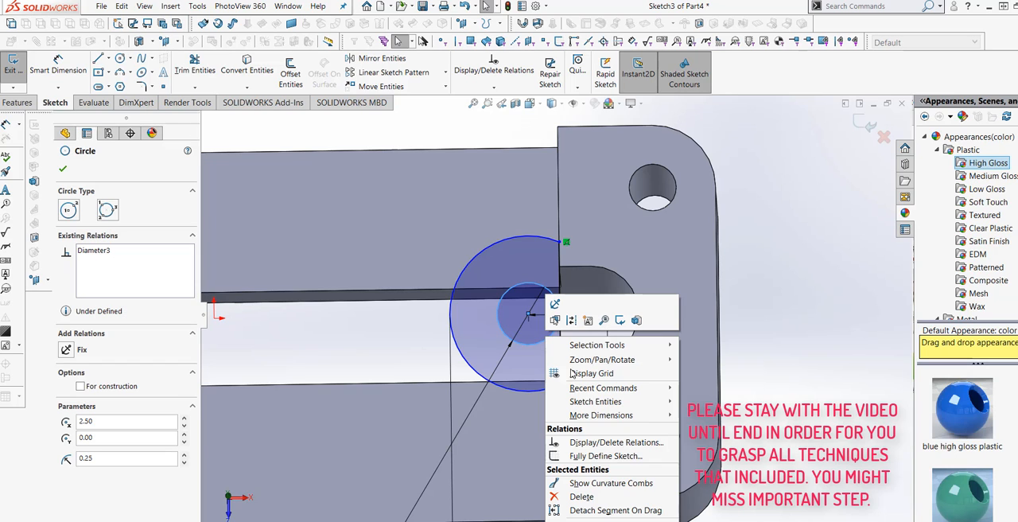
click(581, 496)
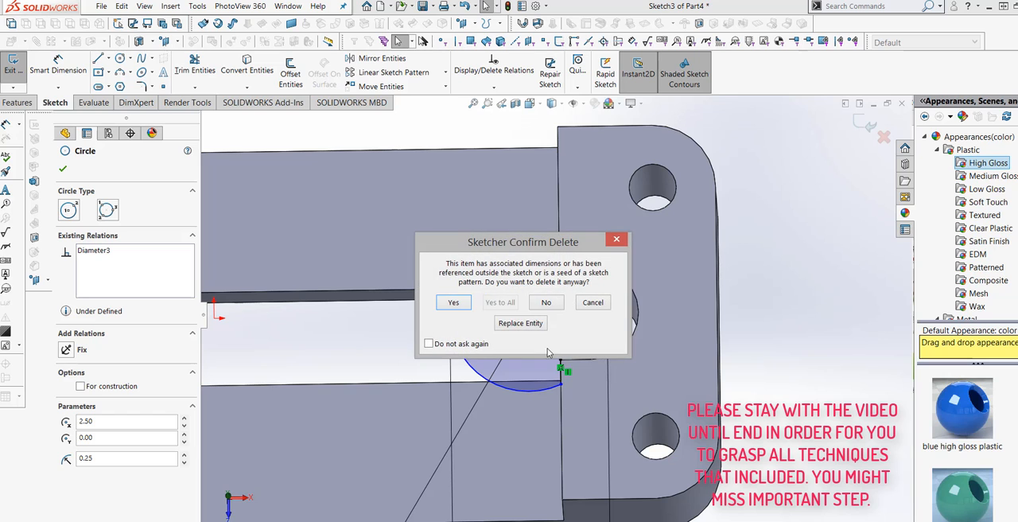
click(454, 303)
scroll(556, 358, up, 5)
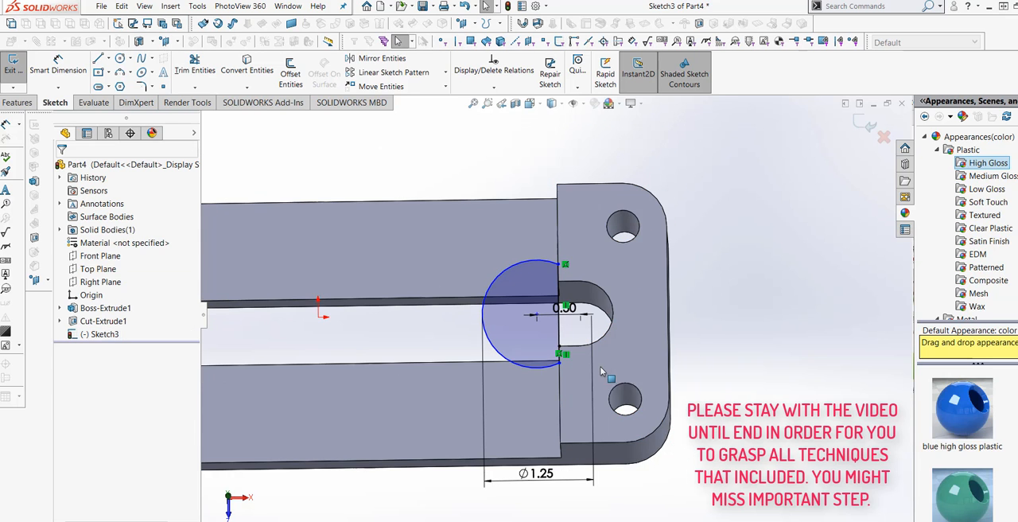
Step: Add a radius dimension to the remaining arc as a driven dimension
scroll(559, 350, down, 3)
middle_drag(559, 351, 529, 356)
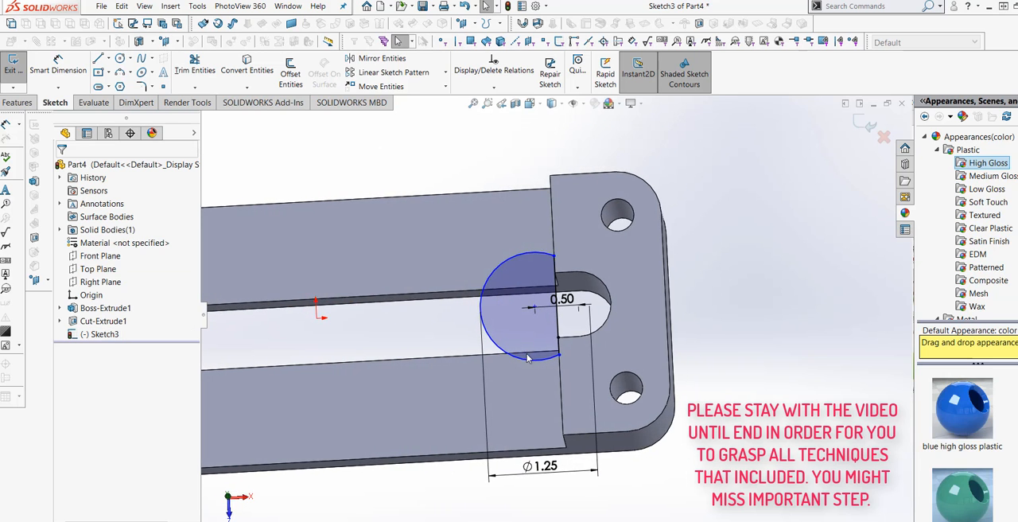
click(47, 70)
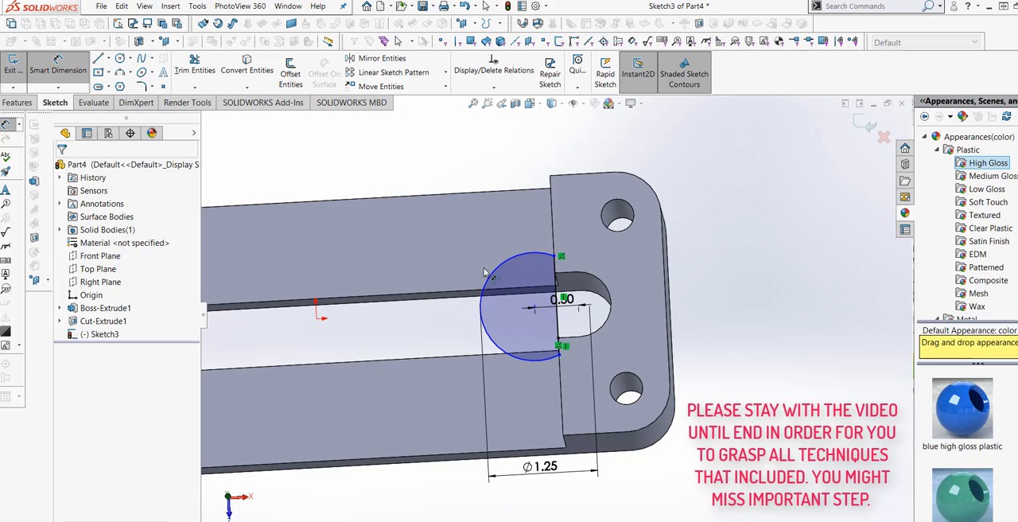
click(464, 320)
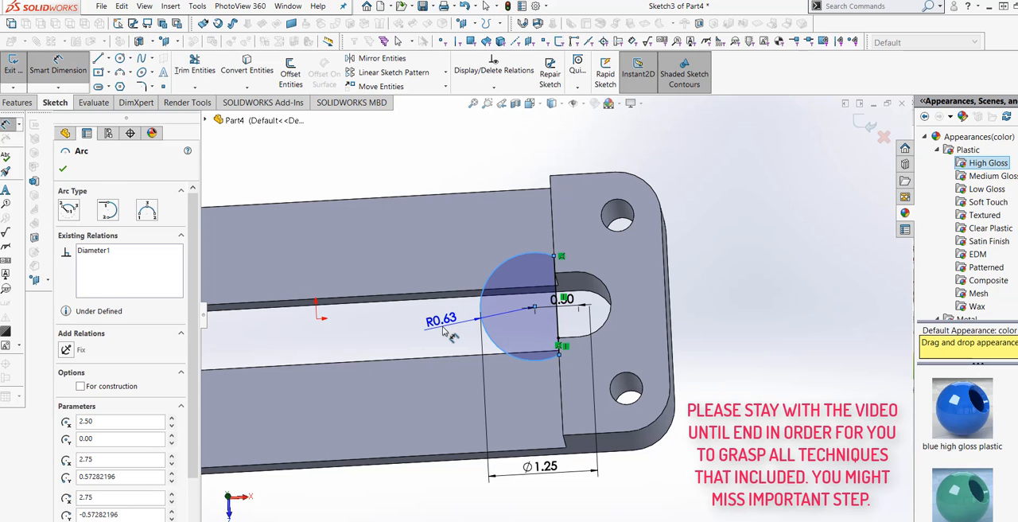
click(436, 328)
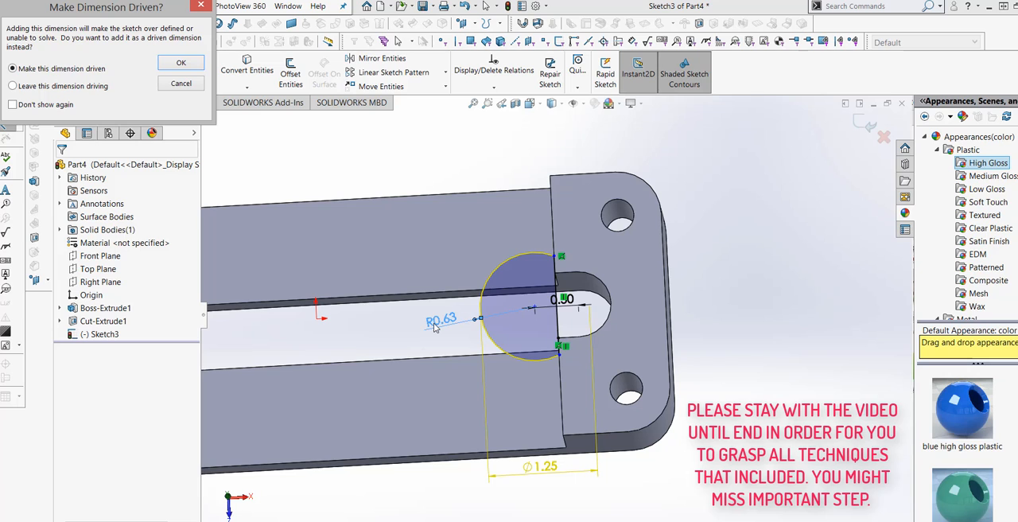
click(181, 63)
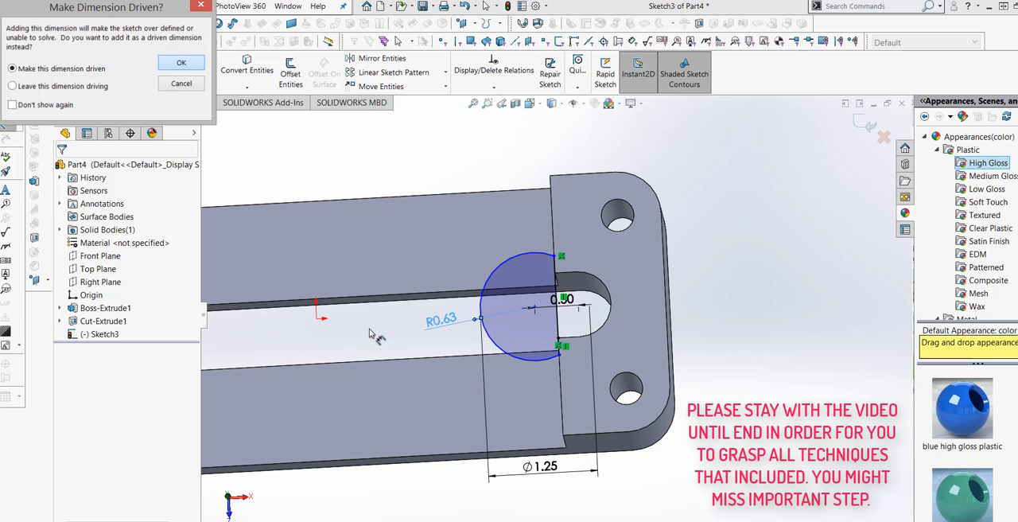
click(453, 342)
scroll(477, 333, down, 3)
mouse_move(477, 333)
middle_down()
mouse_move(522, 363)
mouse_move(513, 379)
middle_up()
scroll(501, 342, up, 2)
scroll(514, 383, up, 2)
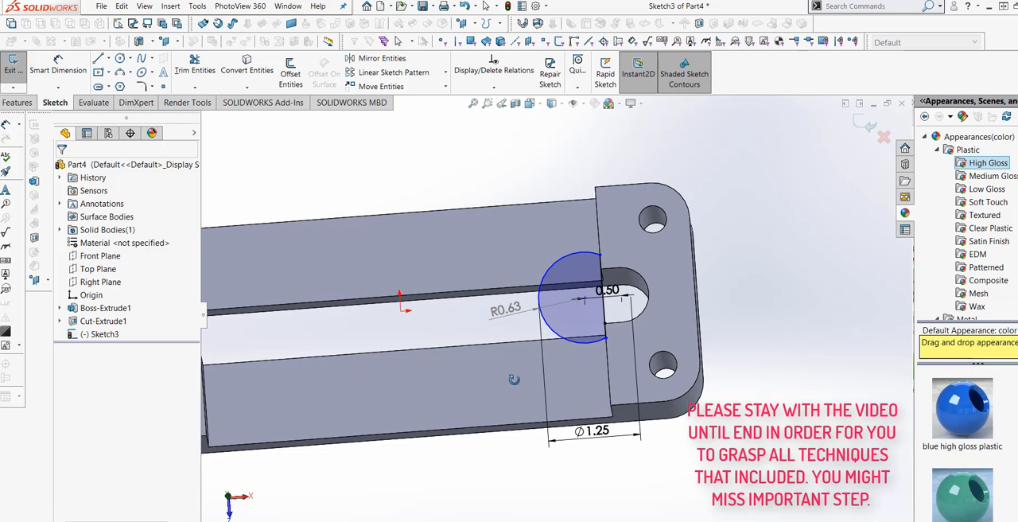
Step: Exit the arc sketch on the raised end face and discard its changes
click(884, 138)
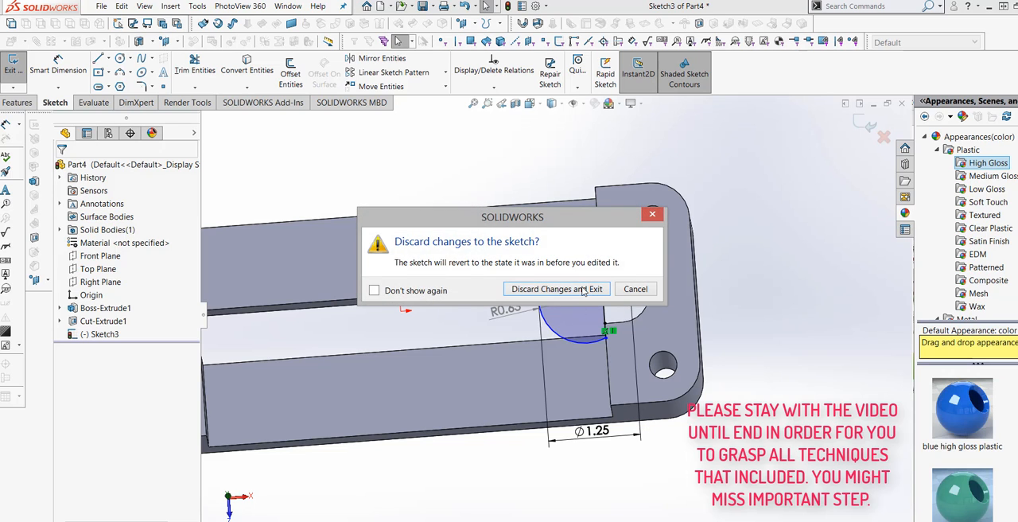
click(583, 290)
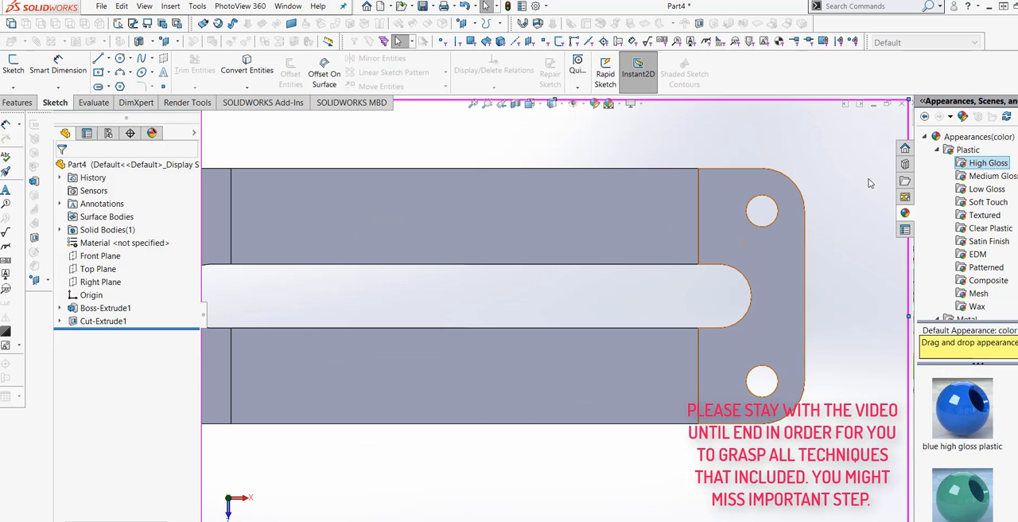
scroll(707, 349, up, 3)
middle_drag(626, 376, 637, 343)
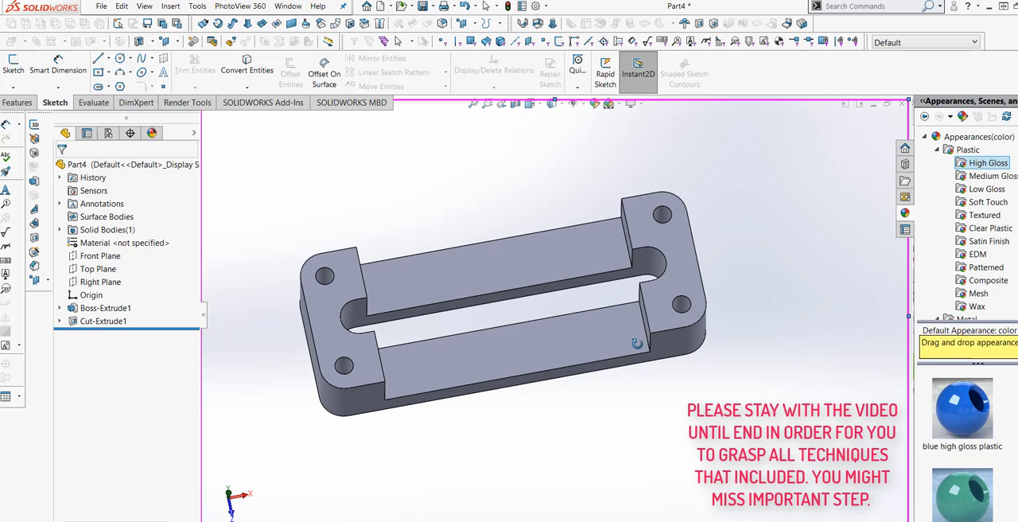
scroll(557, 295, down, 3)
middle_drag(572, 323, 552, 336)
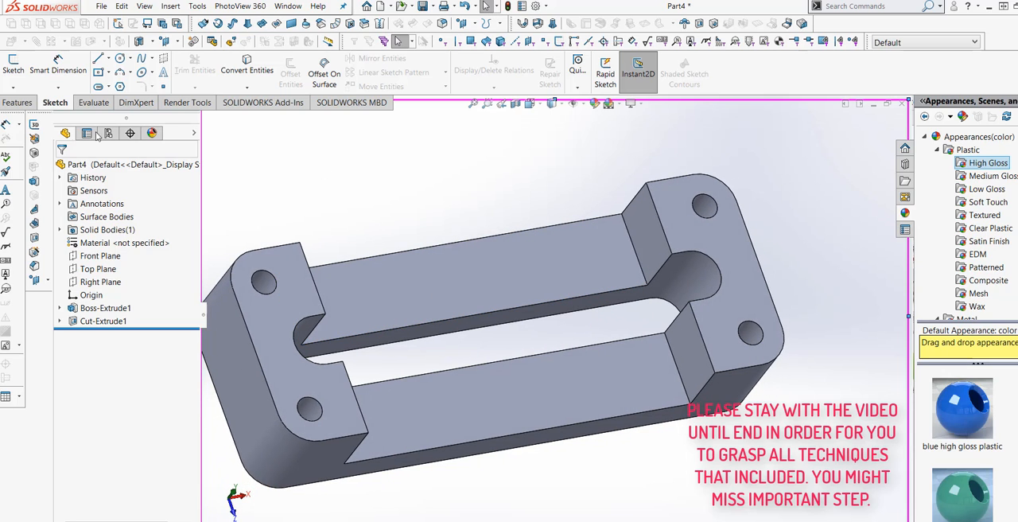
click(24, 104)
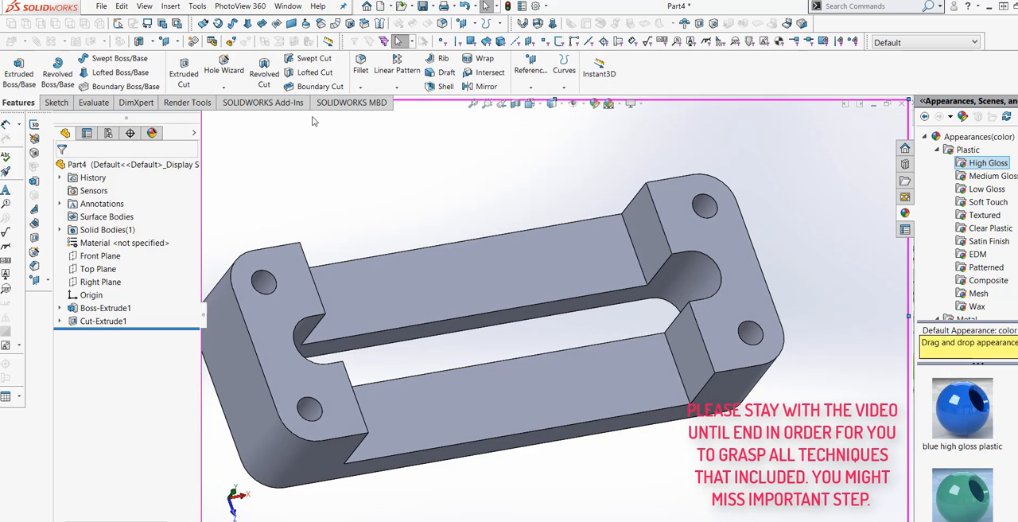
Step: Chamfer the four inner edges where the floor of the central cut meets the end walls, 0.10 in at 45 degrees
click(361, 88)
click(385, 113)
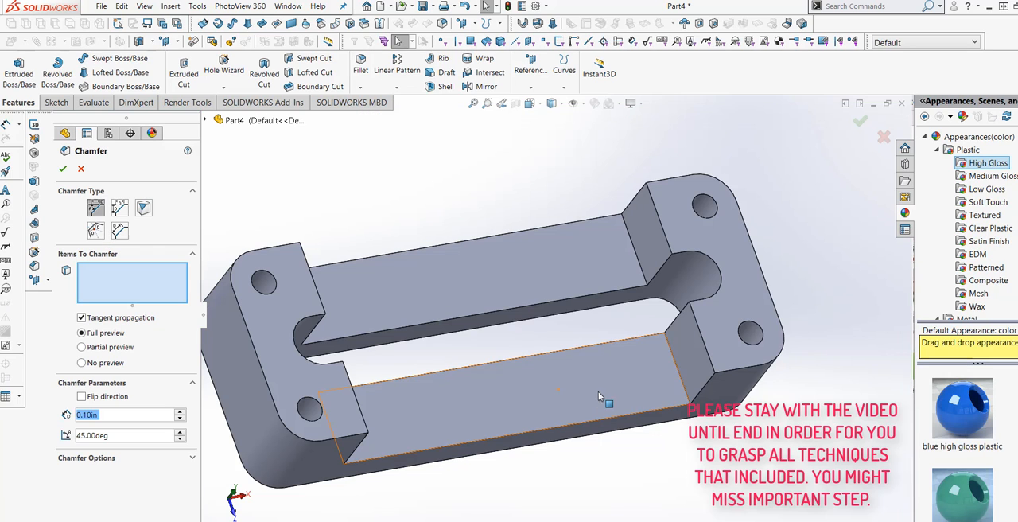
click(674, 362)
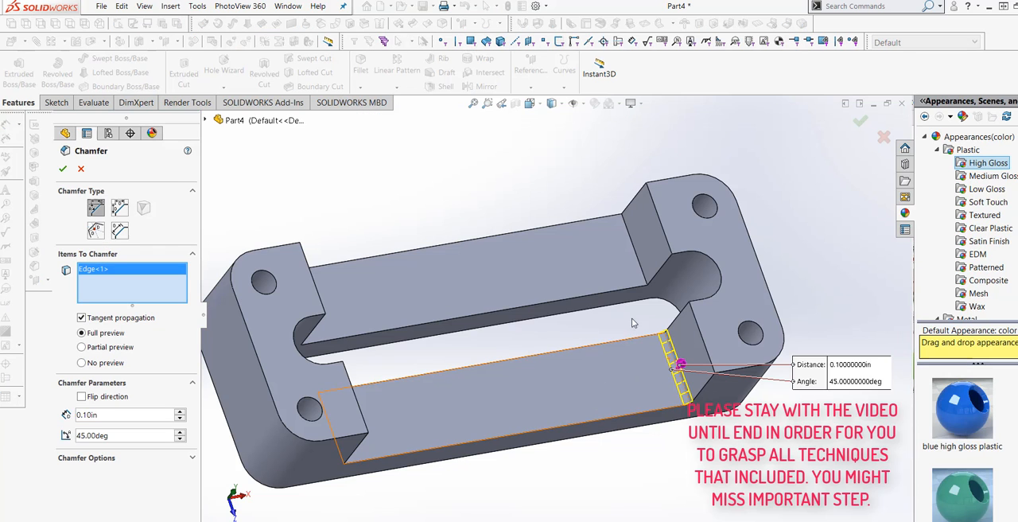
click(634, 251)
middle_drag(540, 358, 377, 309)
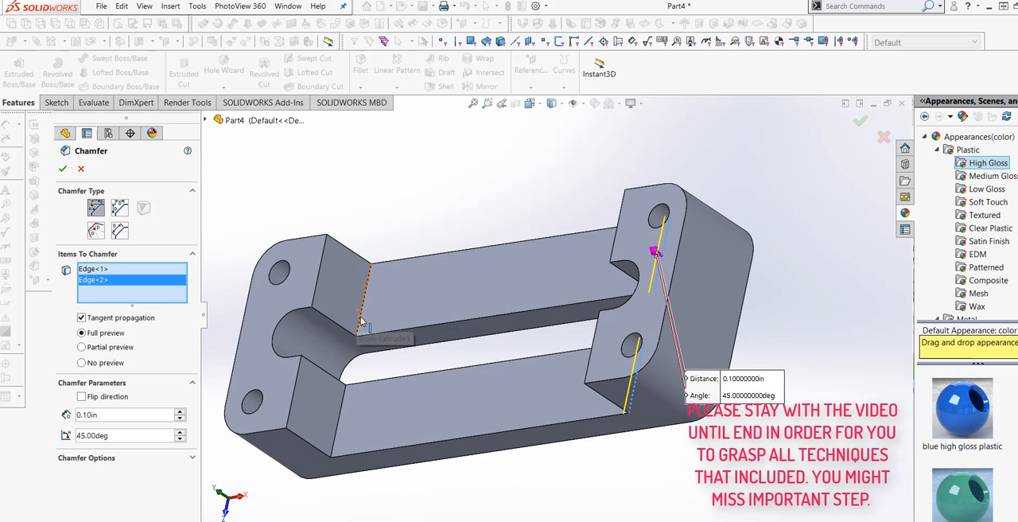
click(358, 325)
click(338, 429)
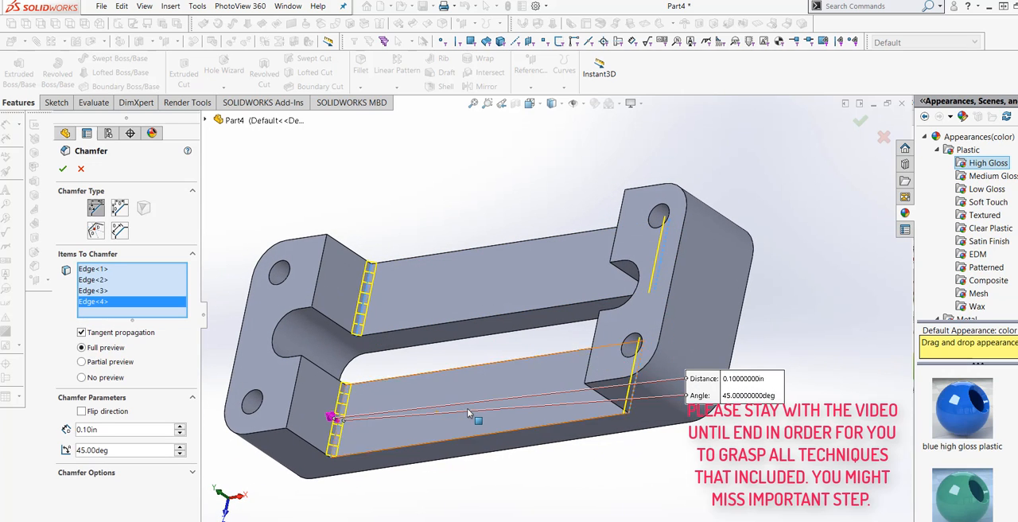
middle_drag(467, 407, 500, 374)
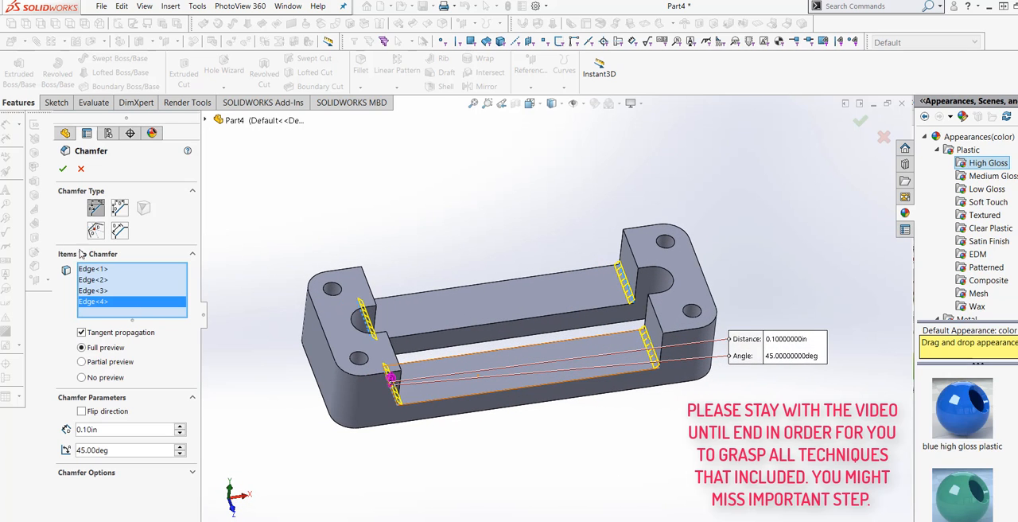
click(63, 170)
Step: Start a sketch on the floor of the central cut and draw an origin-centred circle reaching the plate's long edges, about 1.5 in in radius
middle_drag(509, 436, 529, 380)
right_click(528, 379)
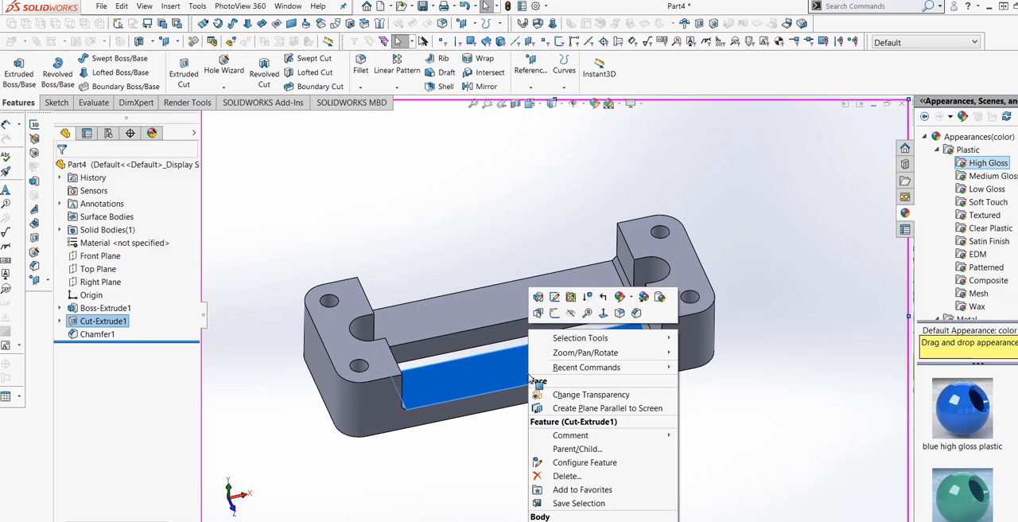
click(604, 313)
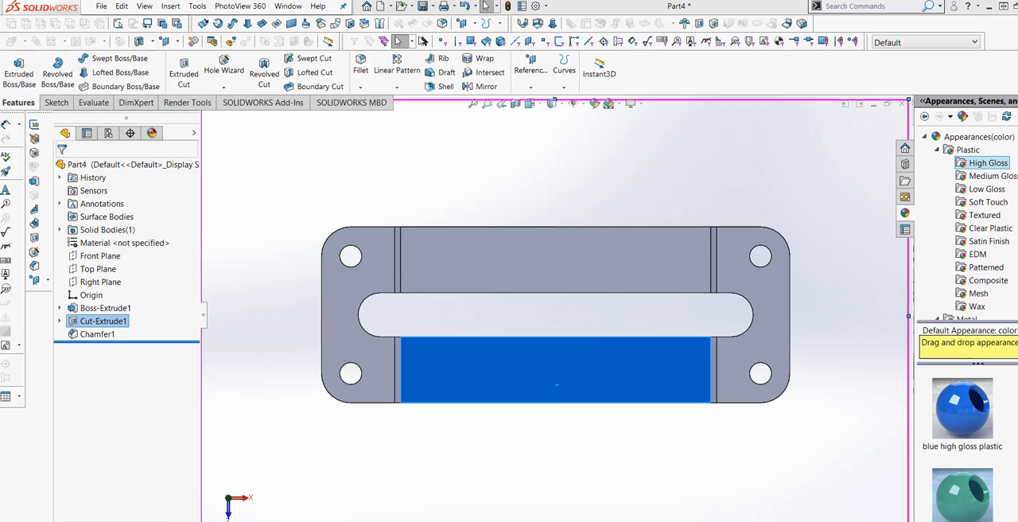
click(13, 67)
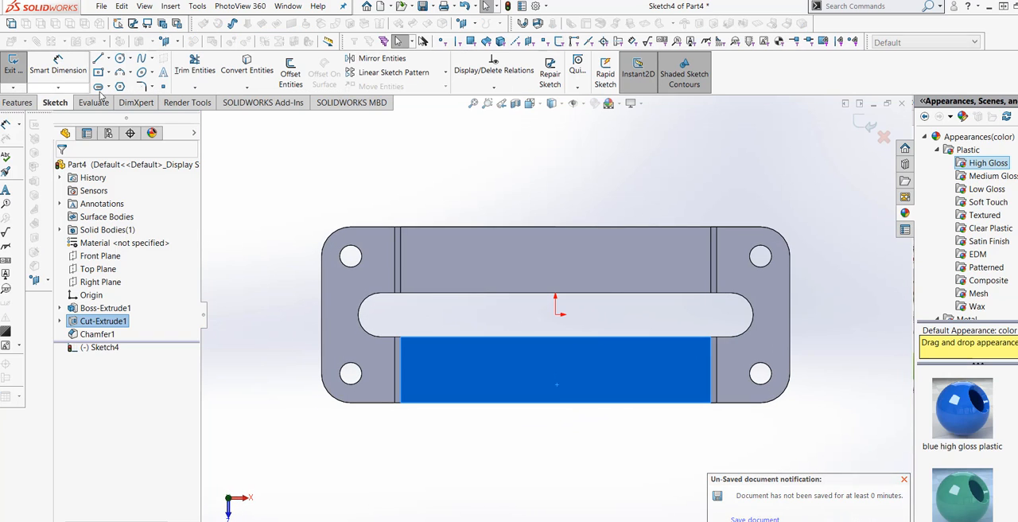
click(119, 59)
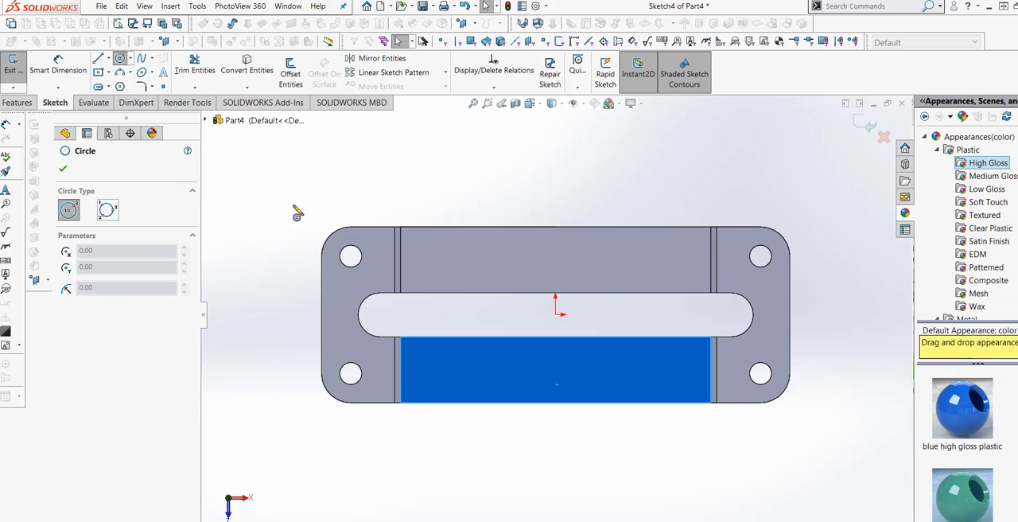
click(556, 315)
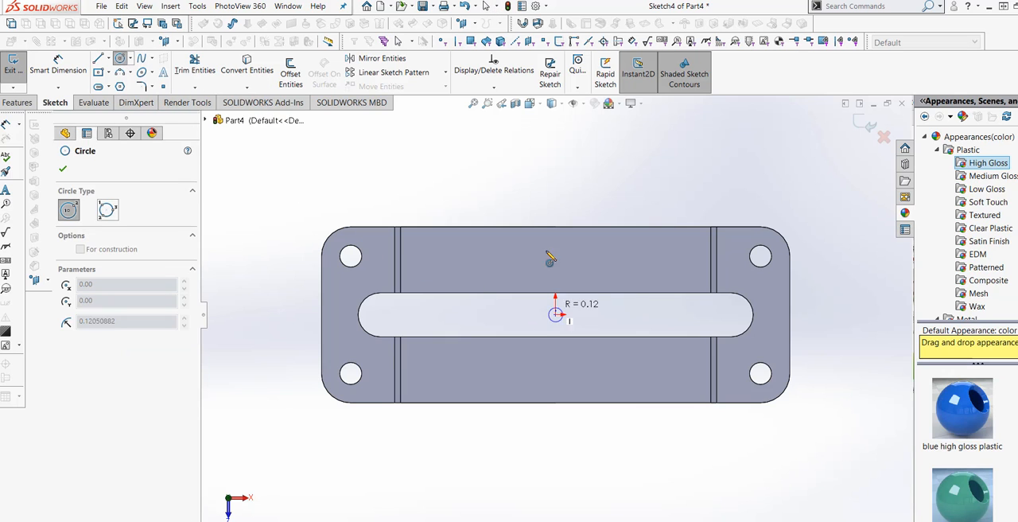
click(555, 237)
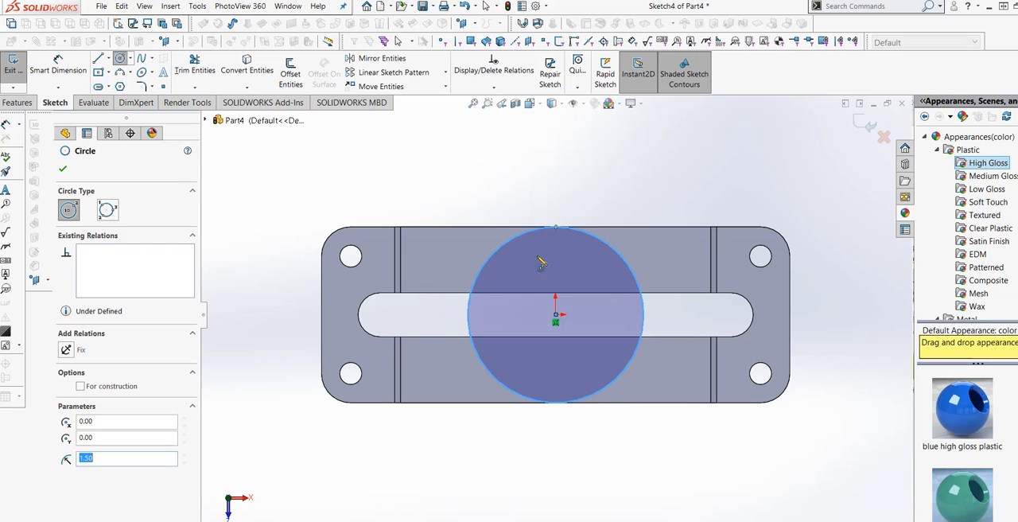
Step: Dimension the circle's diameter as 3.00 in
click(54, 76)
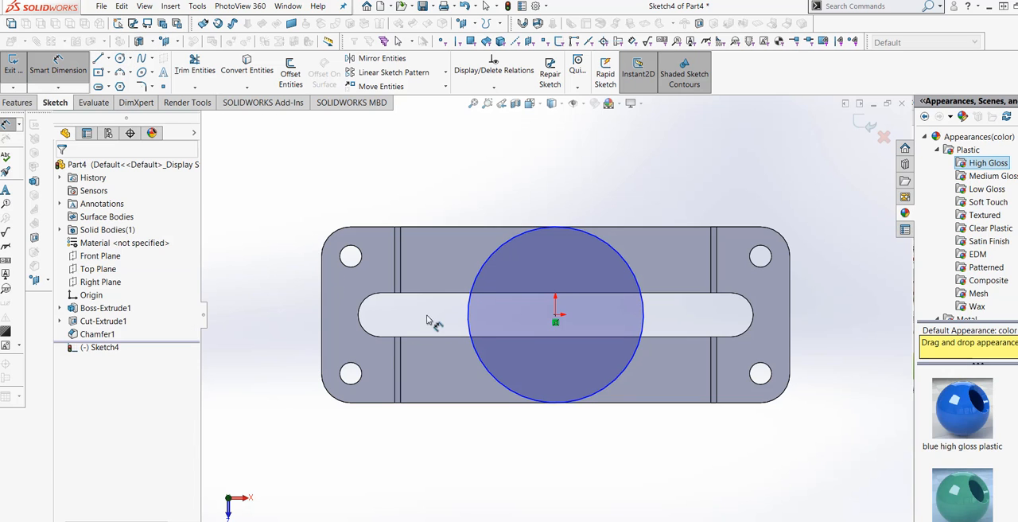
click(470, 315)
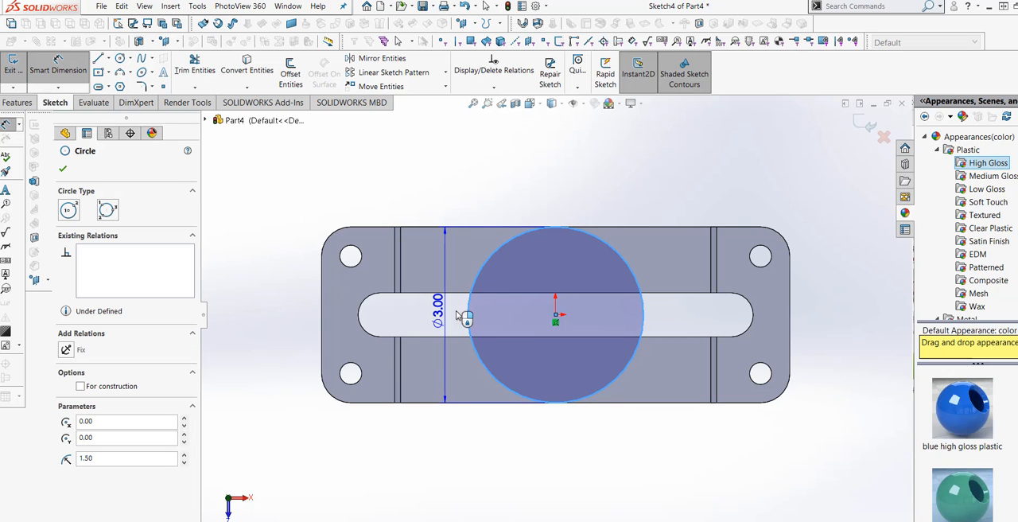
click(548, 187)
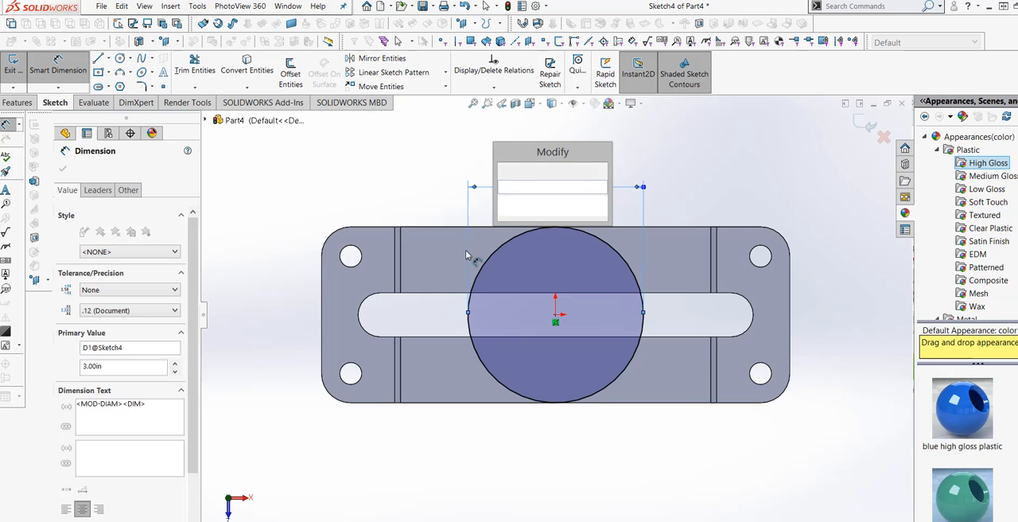
key(Return)
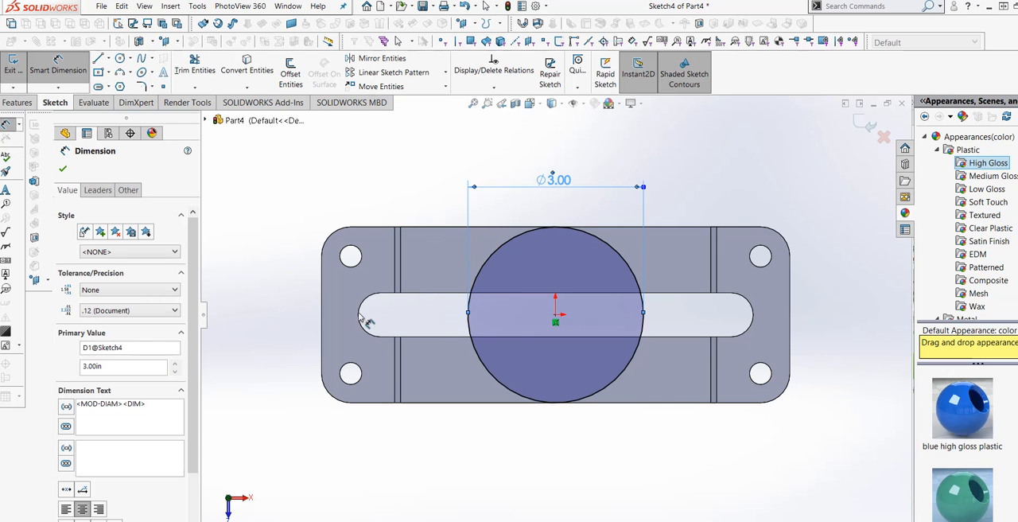
Step: Convert the two long straight edges of the slot into sketch lines
click(121, 59)
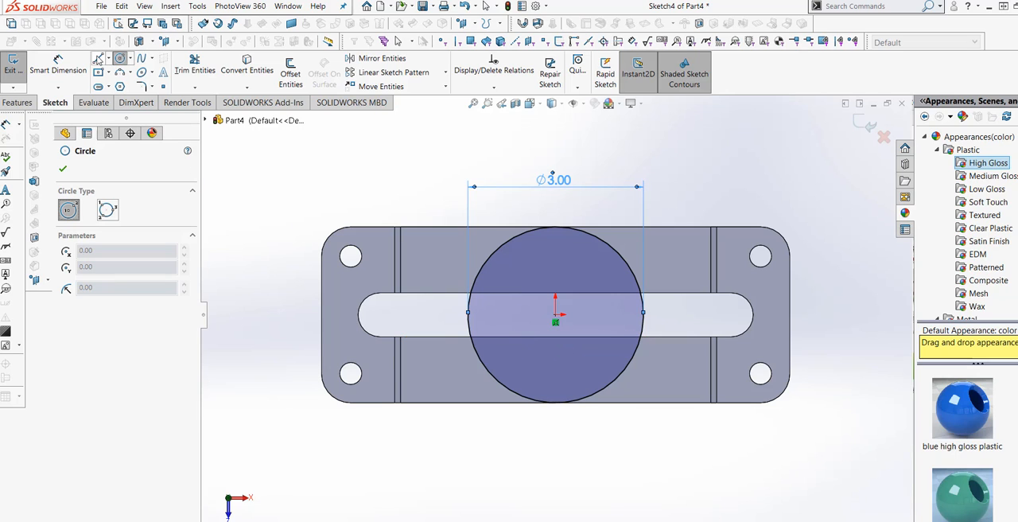
click(98, 58)
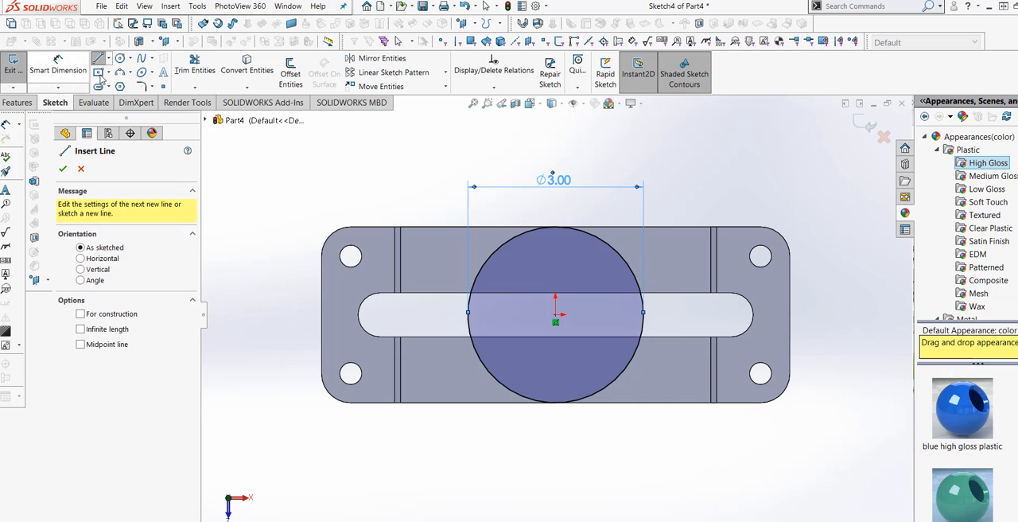
click(247, 72)
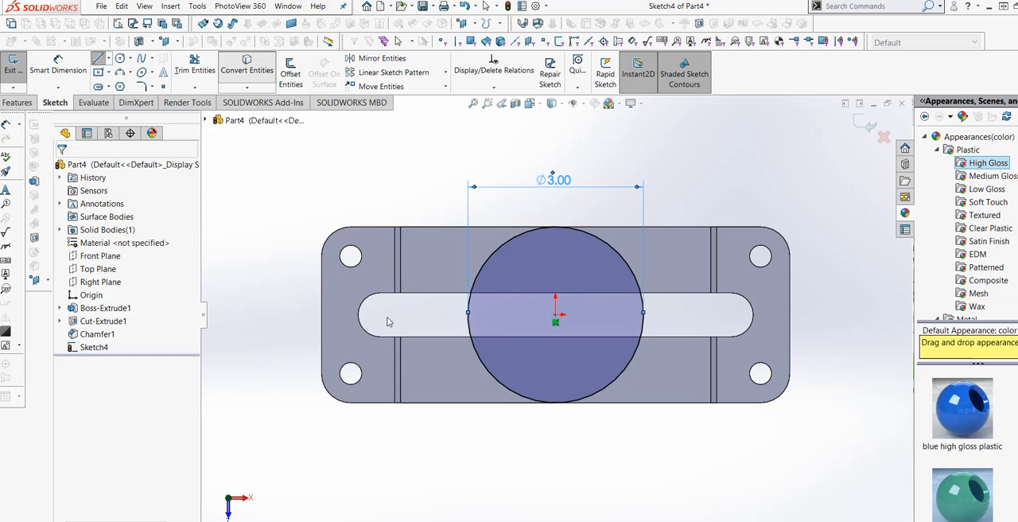
click(514, 294)
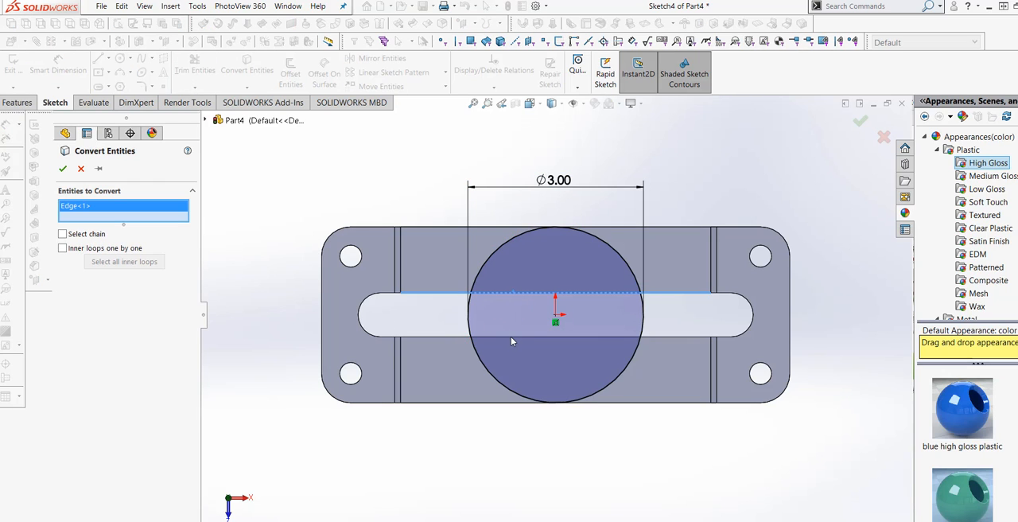
click(514, 337)
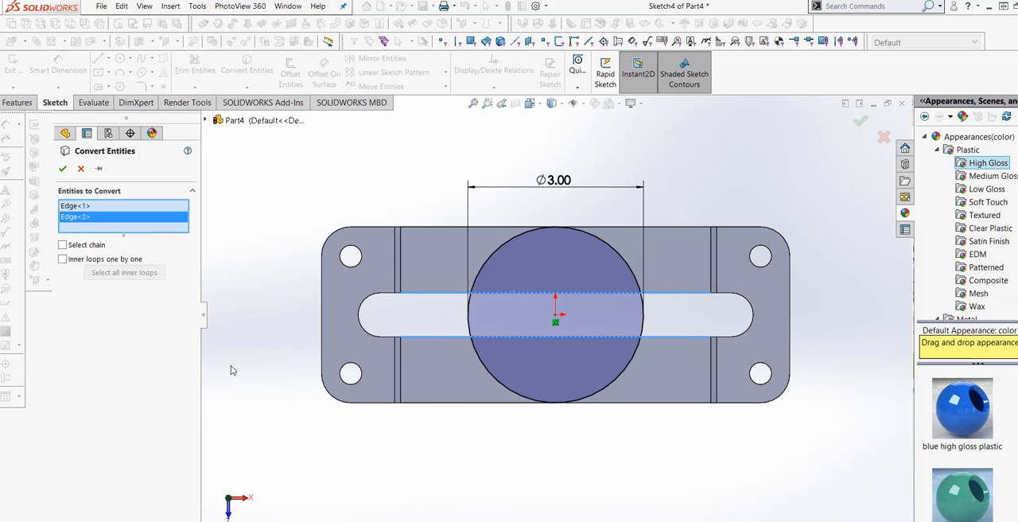
click(62, 168)
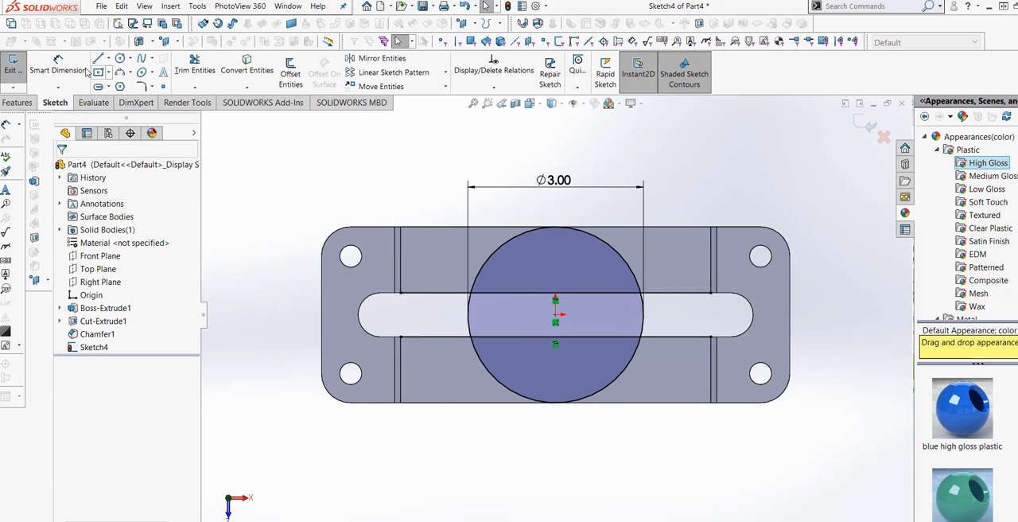
Step: Trim the converted lines outside the circle and the arcs crossing the slot, leaving two closed half-round profiles
click(193, 65)
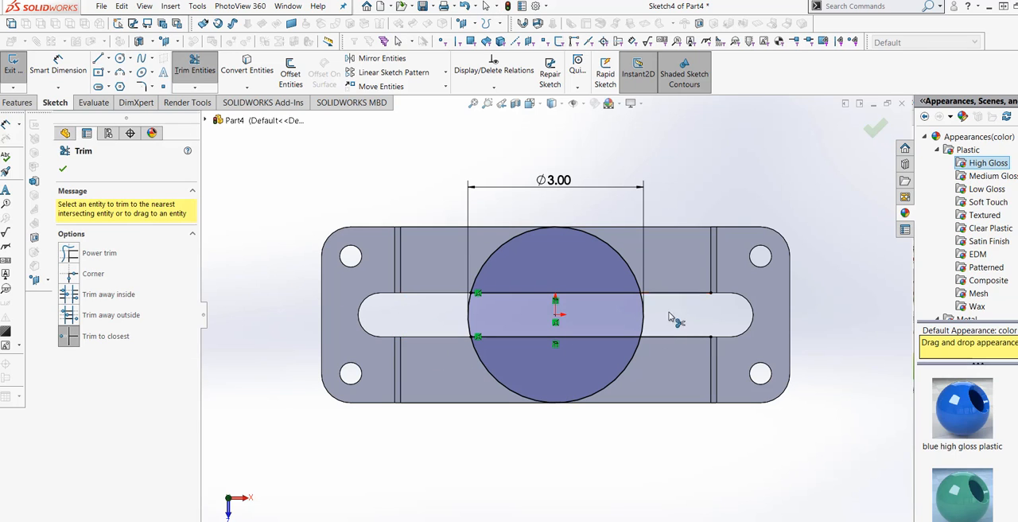
click(667, 336)
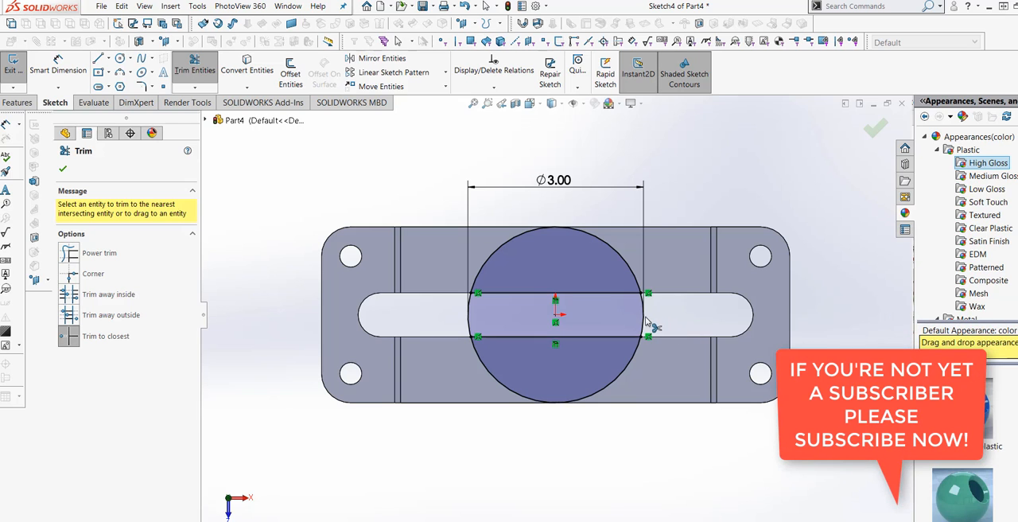
click(644, 319)
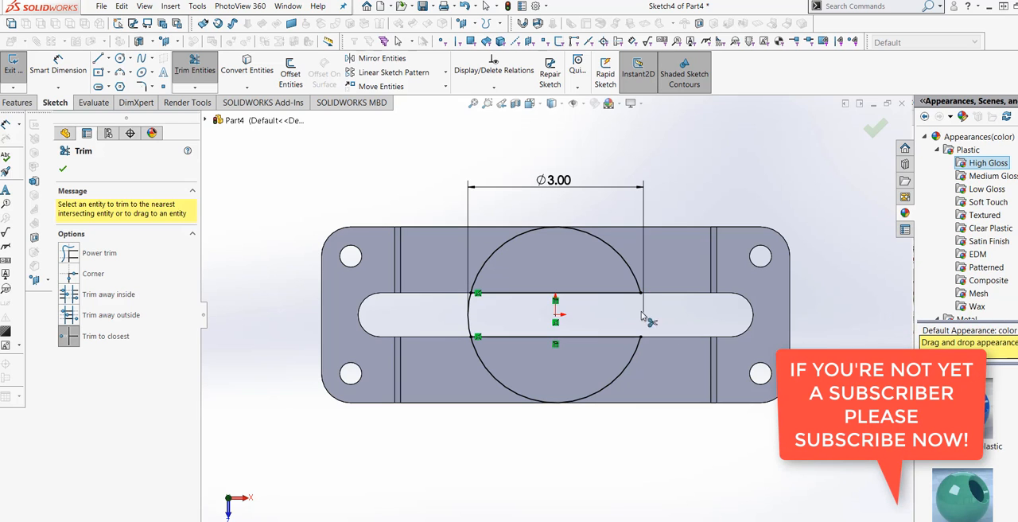
click(472, 318)
click(62, 168)
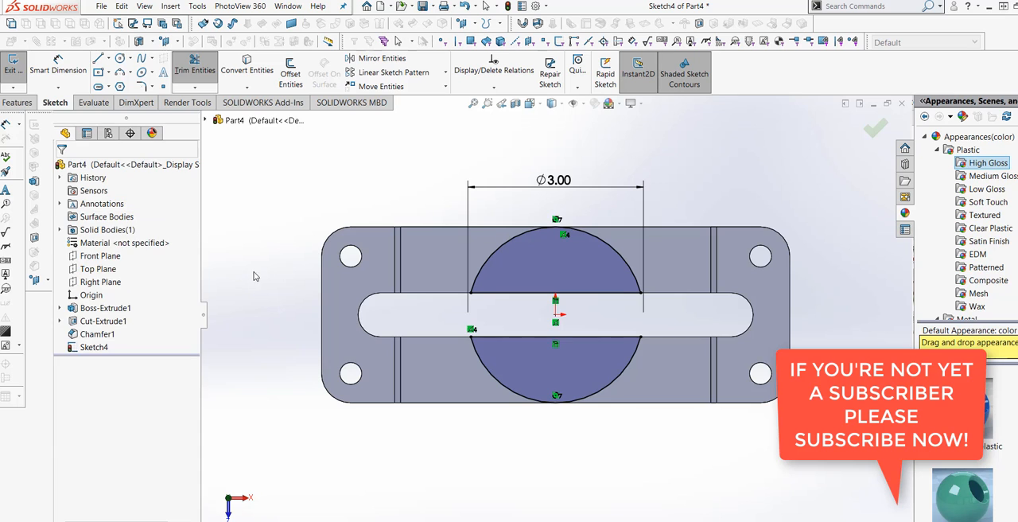
Step: Extrude the two half-round profiles Up To Surface, ending at the top face of the raised end block, with merged result
scroll(455, 408, up, 2)
middle_drag(474, 418, 478, 320)
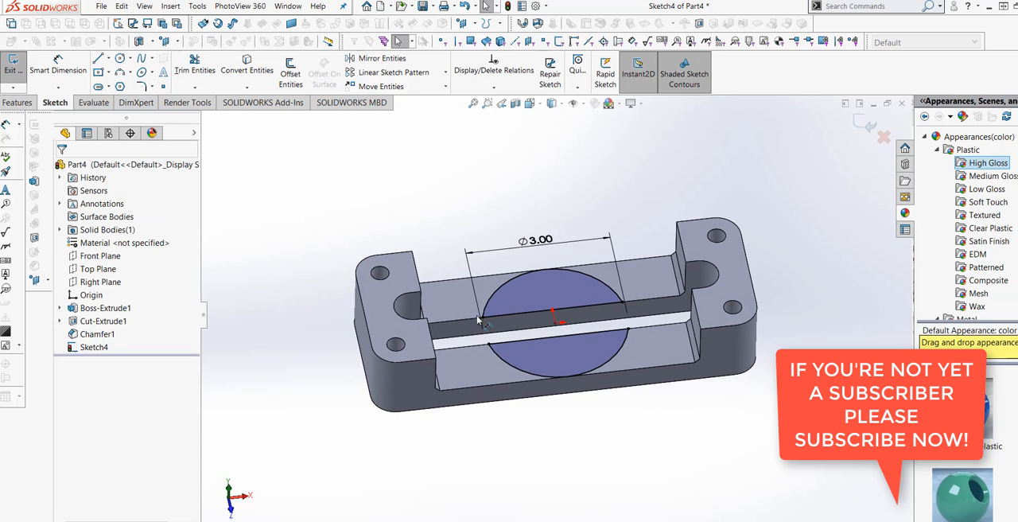
click(30, 103)
click(18, 68)
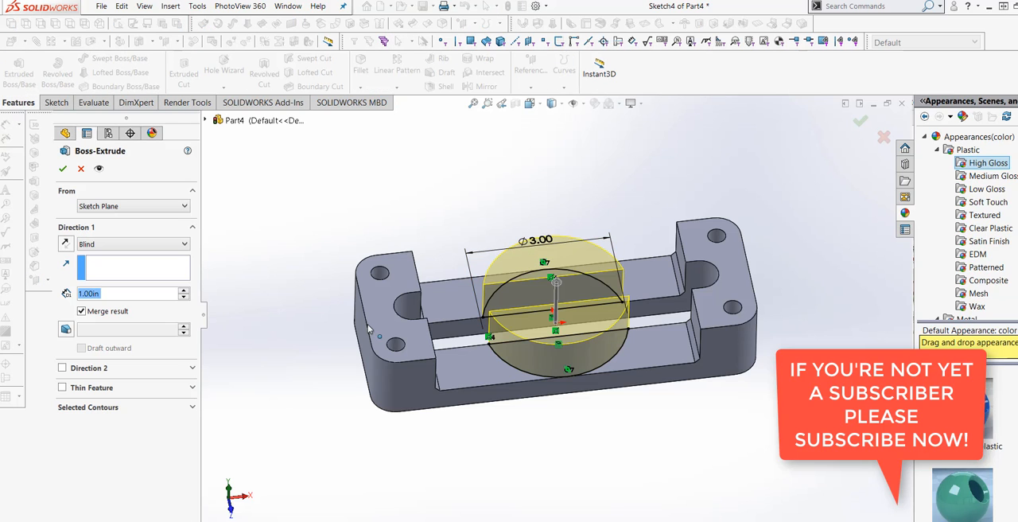
click(176, 246)
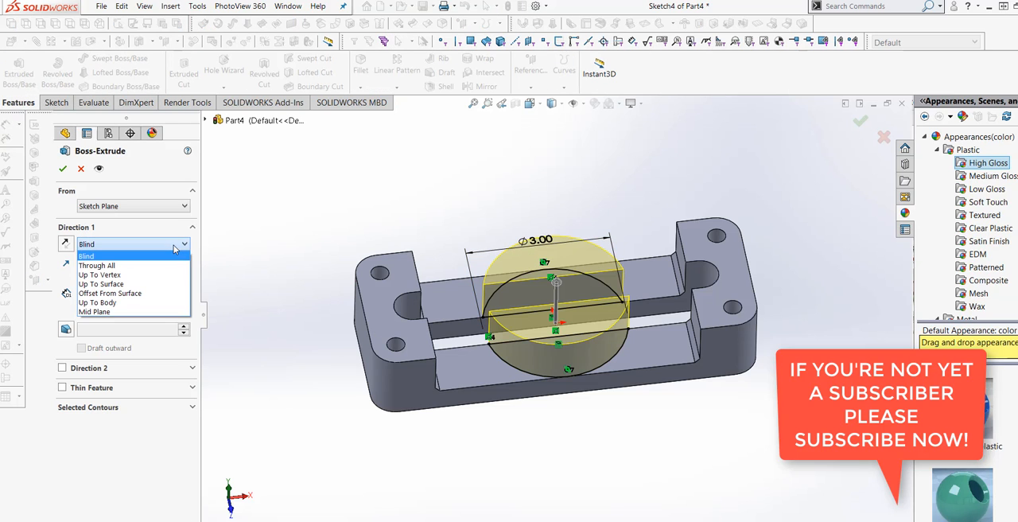
click(149, 283)
click(388, 360)
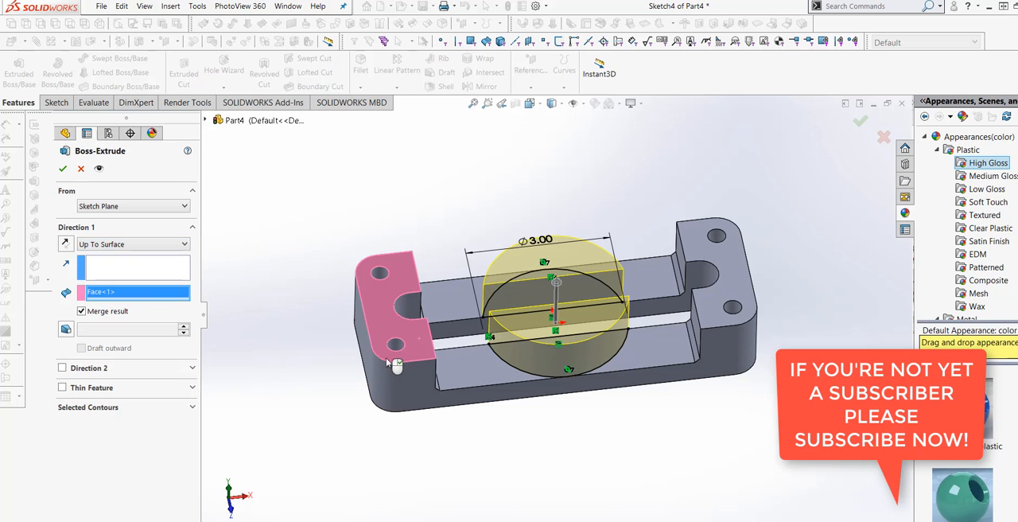
click(63, 169)
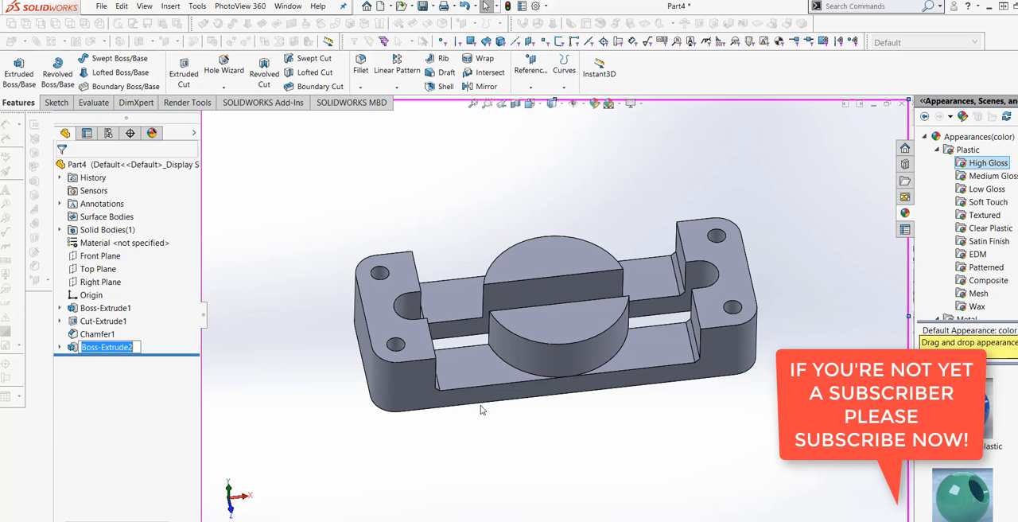
Step: Try a 0.10 in shell with the top faces of both half-round bosses removed and the preview shown
middle_drag(482, 409, 546, 357)
scroll(561, 346, down, 3)
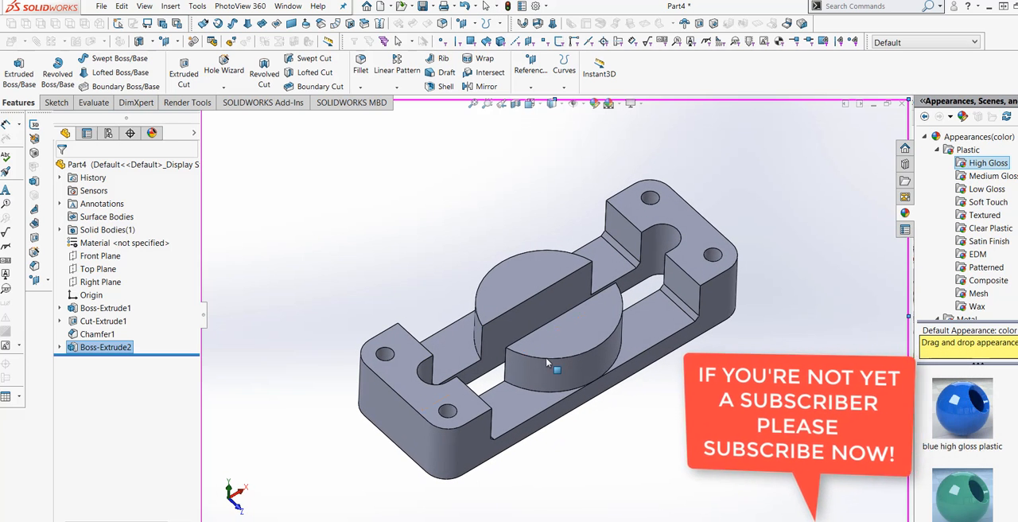
click(442, 86)
click(521, 283)
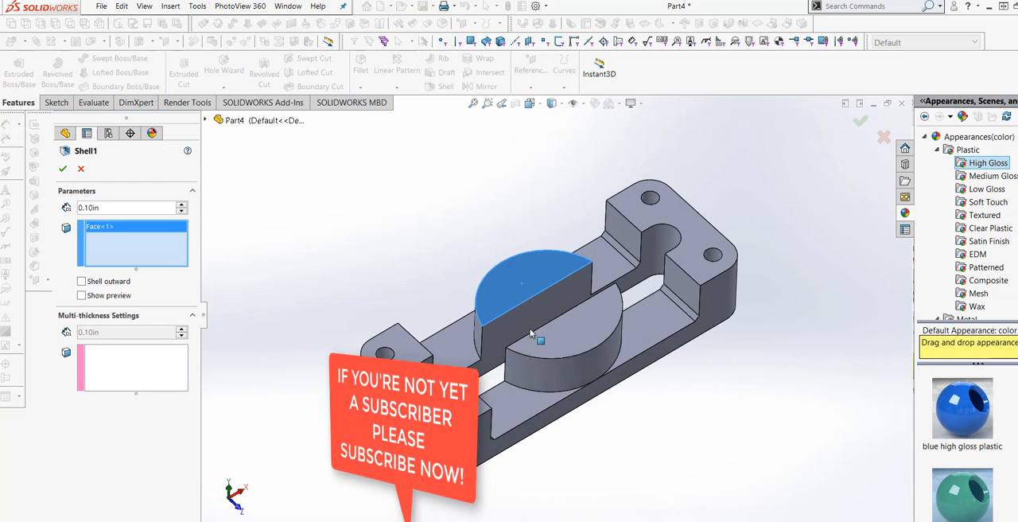
click(571, 326)
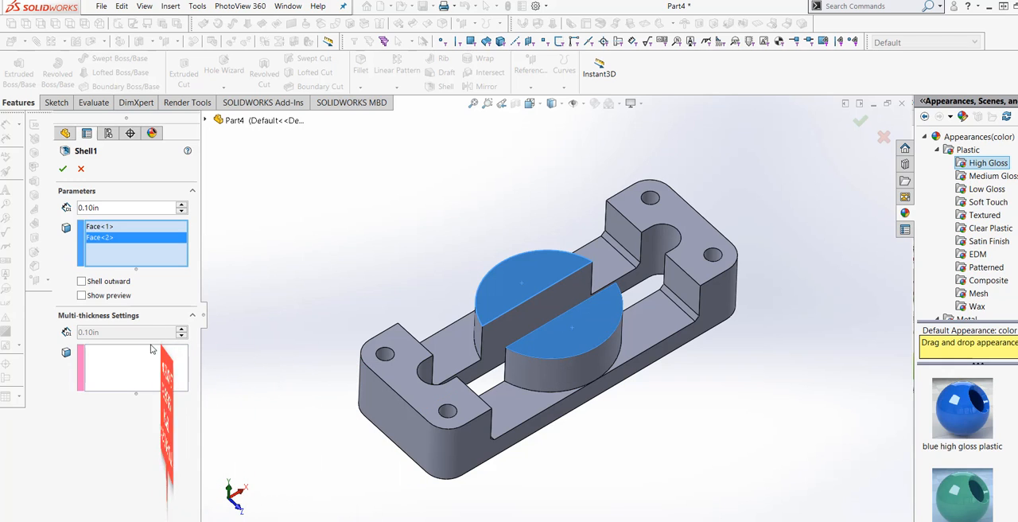
click(82, 295)
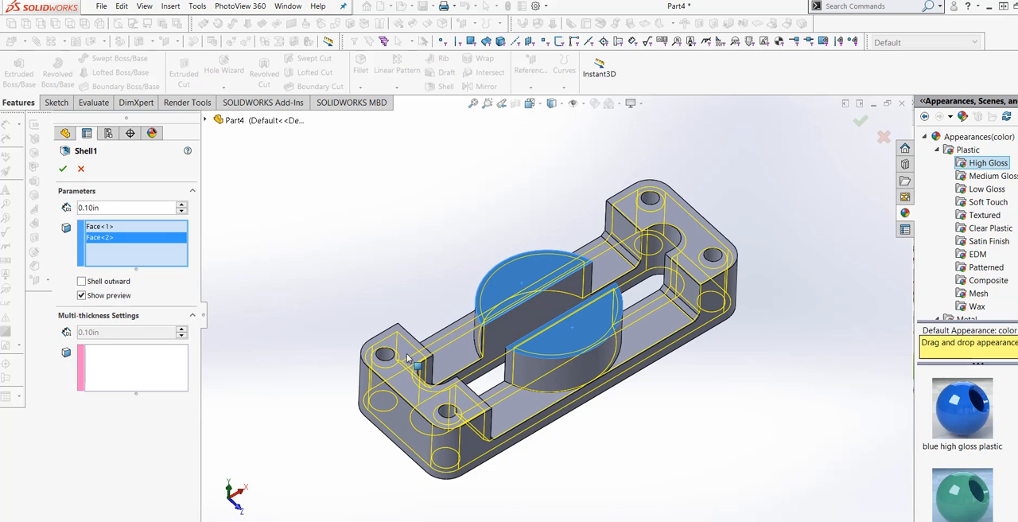
click(80, 170)
mouse_move(363, 262)
middle_down()
mouse_move(350, 222)
mouse_move(363, 264)
middle_up()
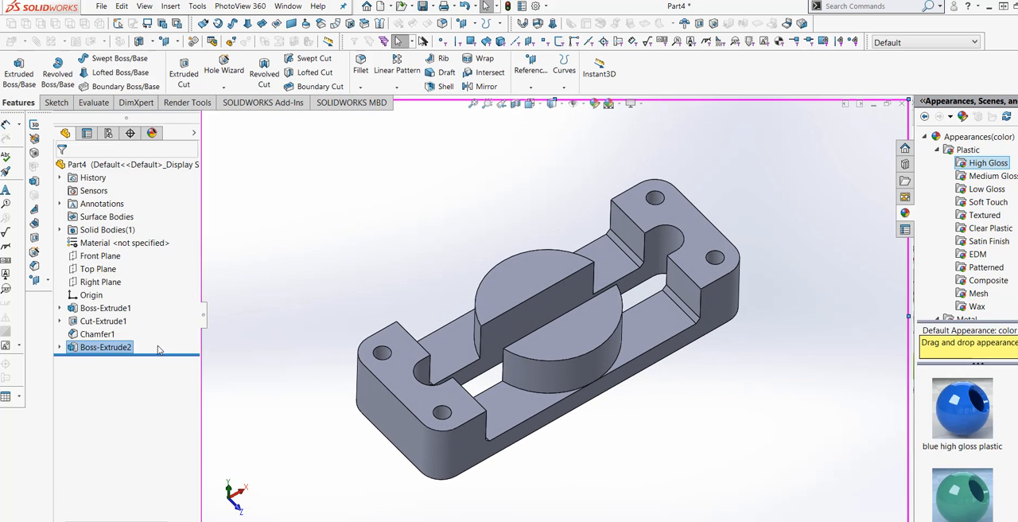
Step: Edit the extrusion of the two half-round bosses so its result is not merged with the plate
right_click(98, 350)
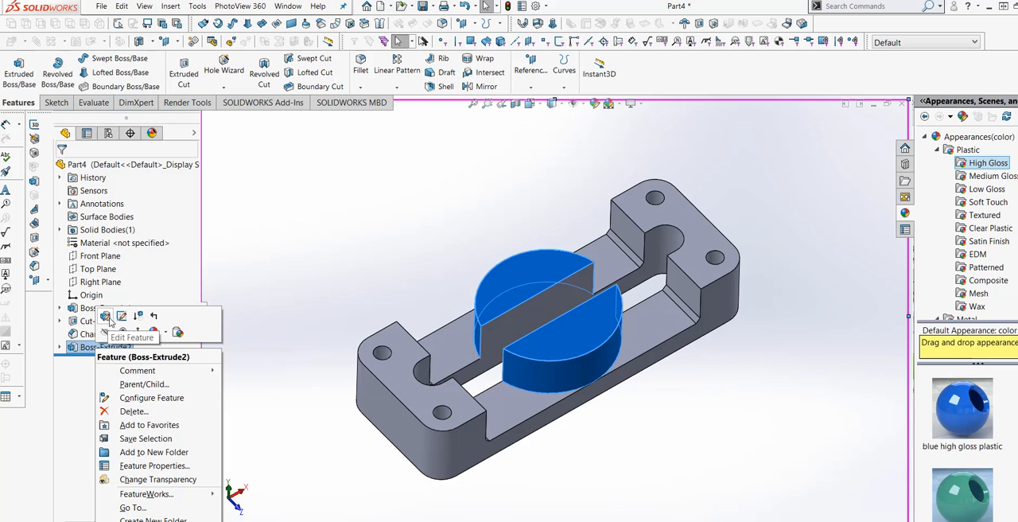
click(104, 316)
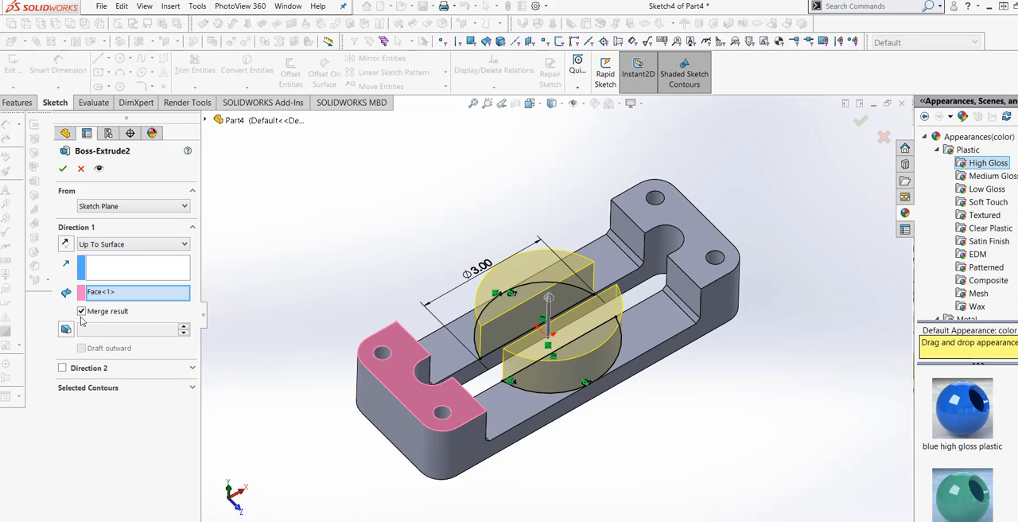
click(63, 170)
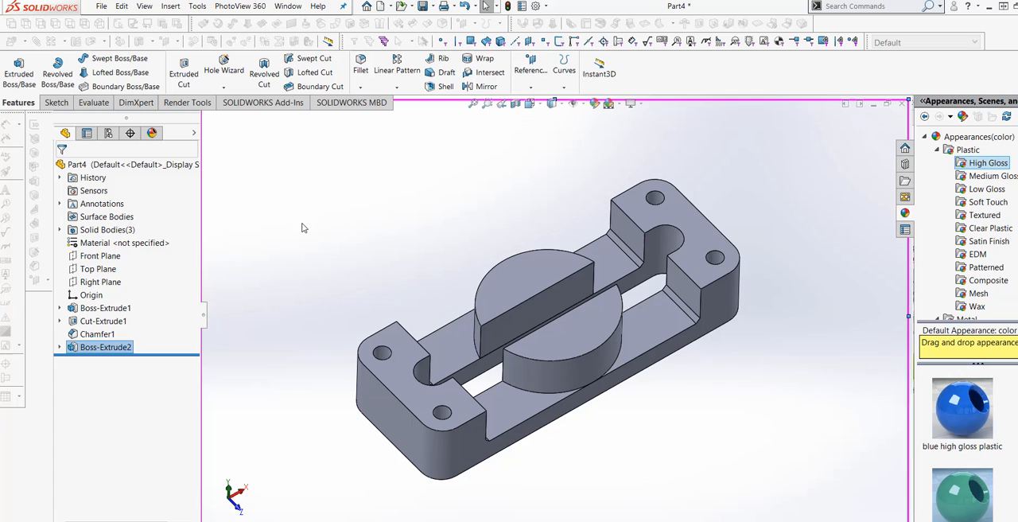
Step: Shell the half-round boss on the far side of the slot to 0.10 in, removing its top face, with the preview shown
click(446, 86)
click(514, 293)
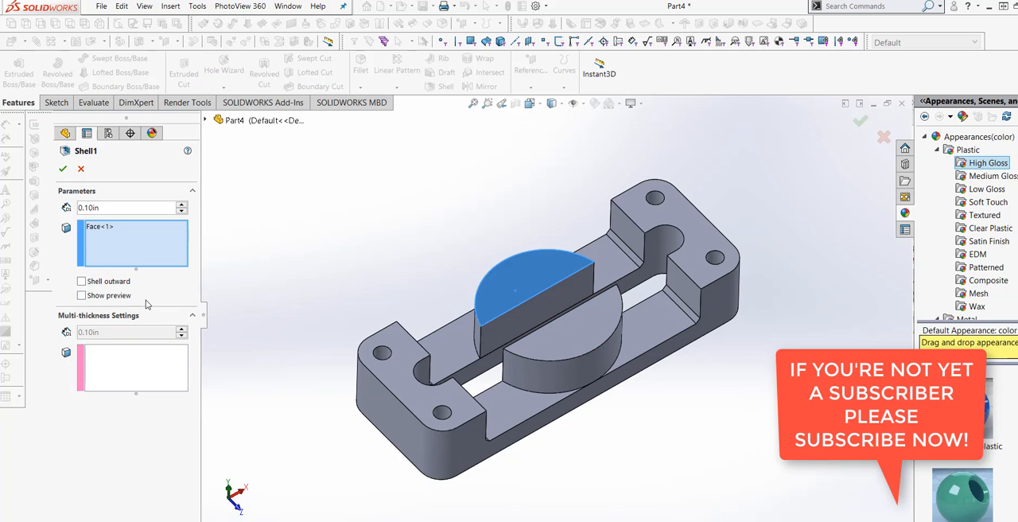
click(81, 295)
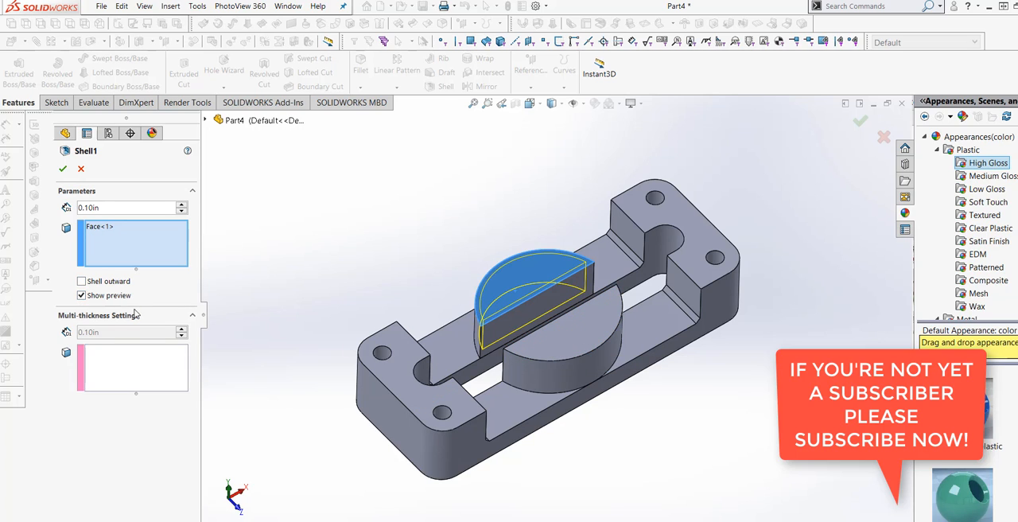
click(62, 169)
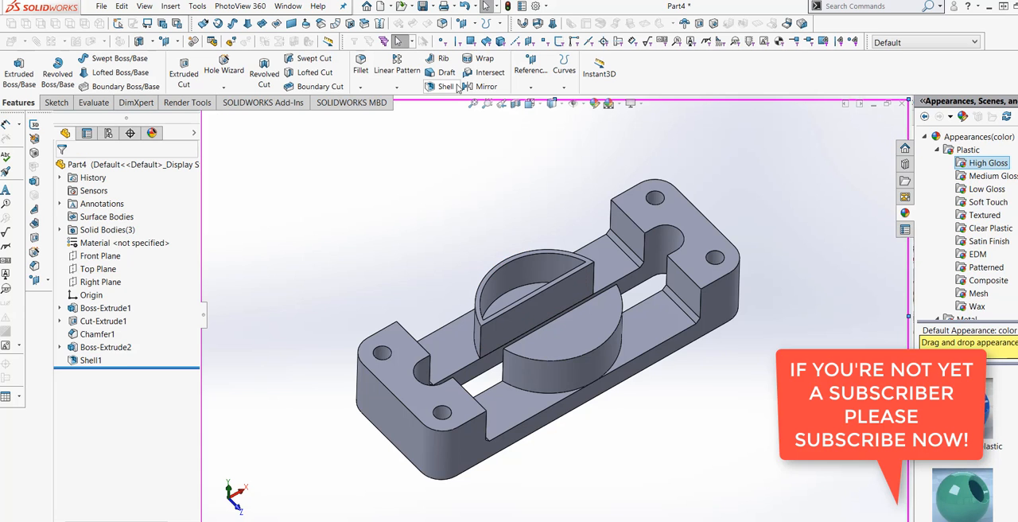
Step: Shell the half-round boss on the near side of the slot to 0.10 in, removing its top face, with the preview shown
click(443, 87)
click(570, 332)
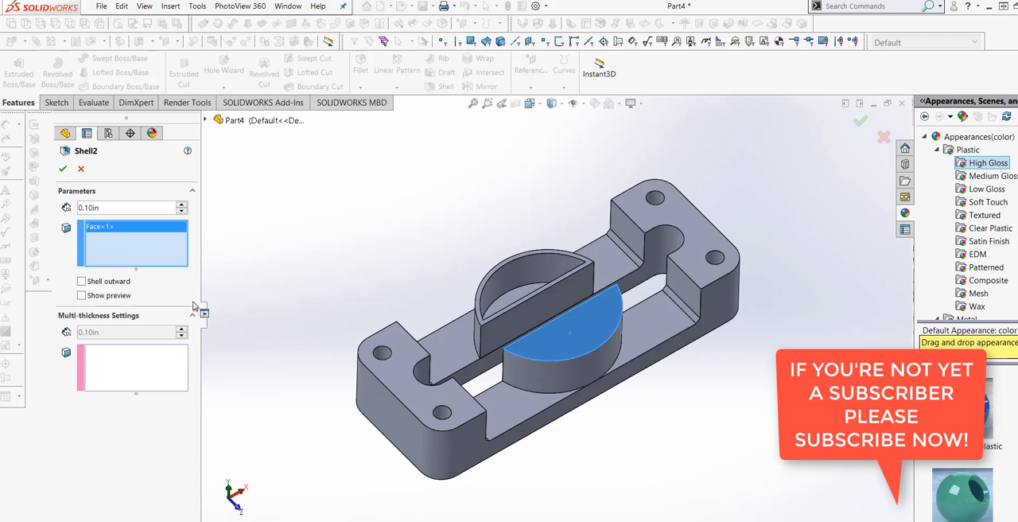
click(81, 295)
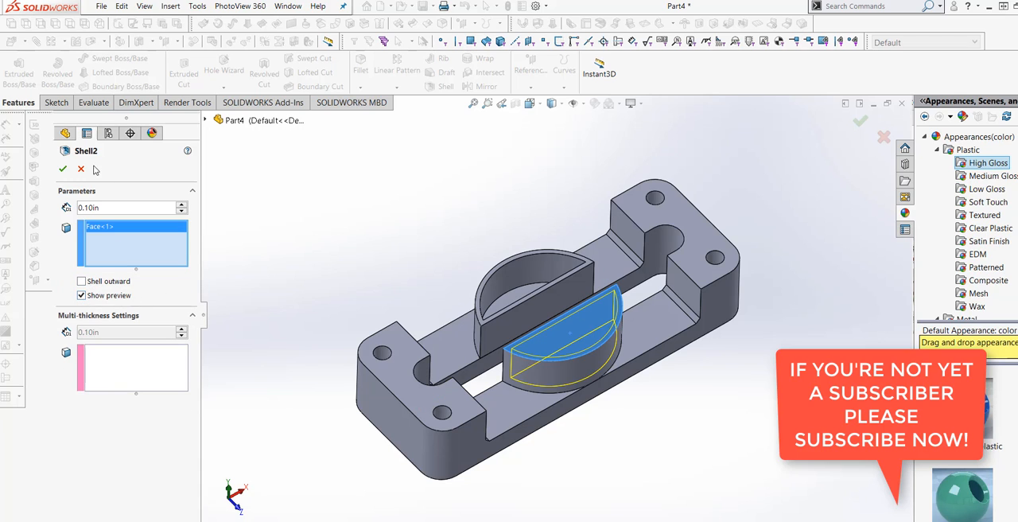
click(63, 168)
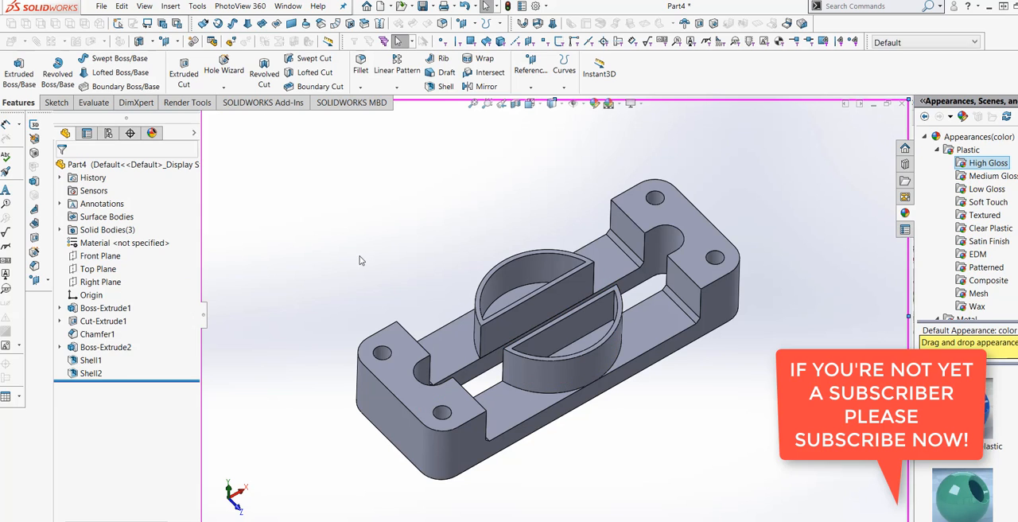
Step: Save the part as EXERCISE139 in the SOLIDWORKS ALL EXERCISE folder
middle_drag(393, 275, 598, 407)
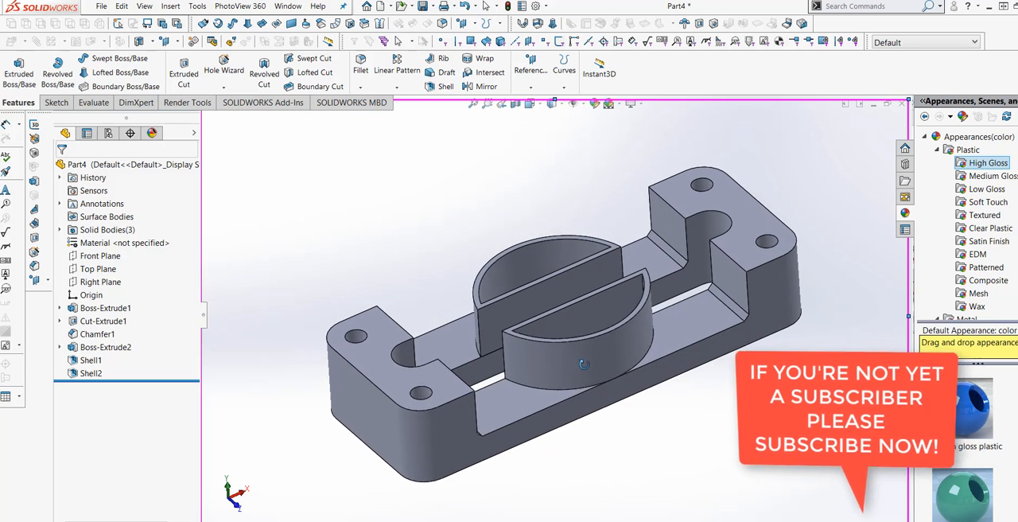
scroll(598, 406, up, 3)
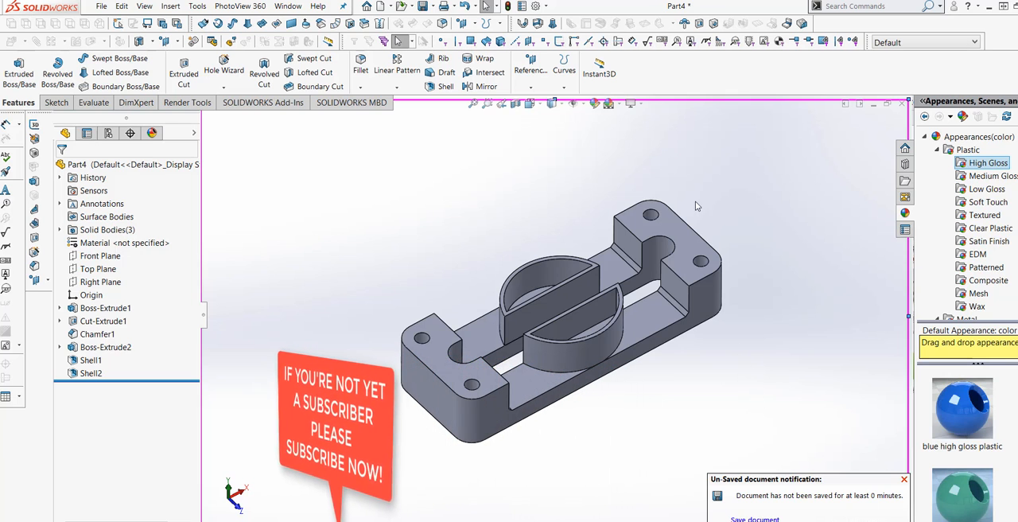
key(ctrl+s)
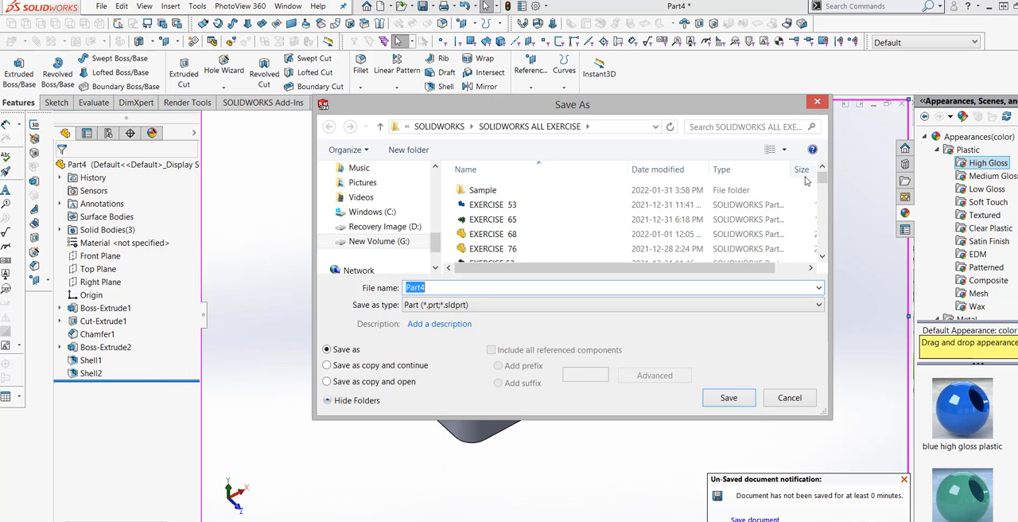
drag(822, 184, 823, 248)
click(522, 254)
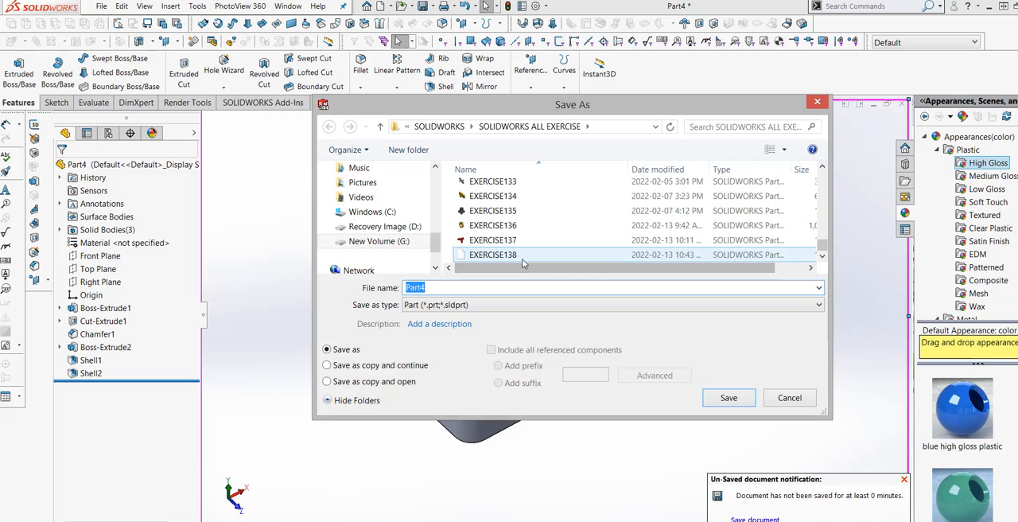
double_click(489, 286)
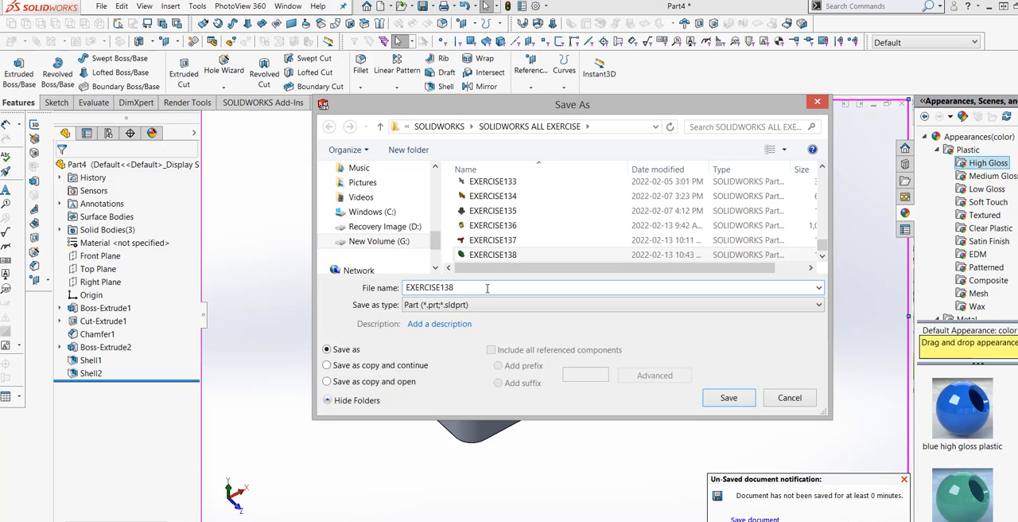
key(BackSpace)
text(9)
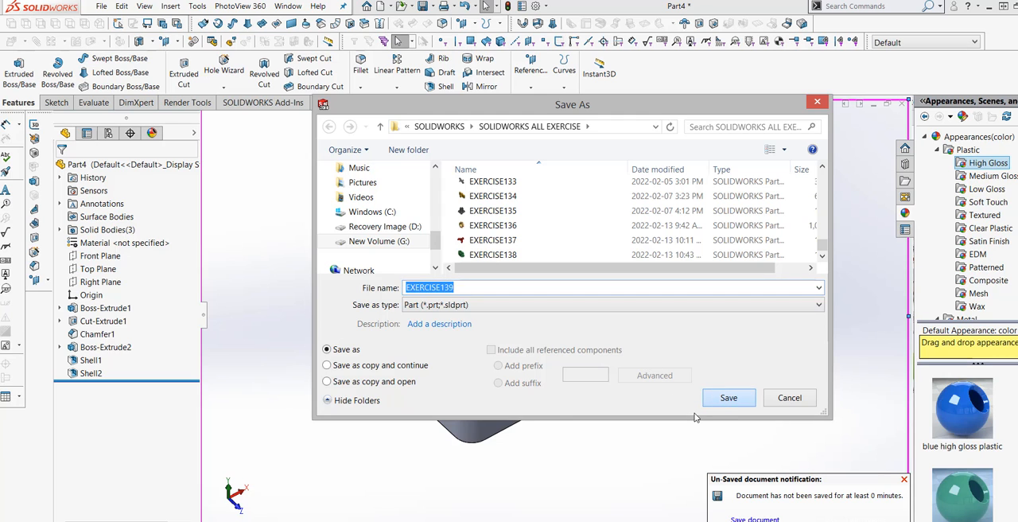
key(Return)
Step: Inspect the shelled bosses and the plate, and save the EXERCISE139 part again
middle_drag(598, 341, 590, 331)
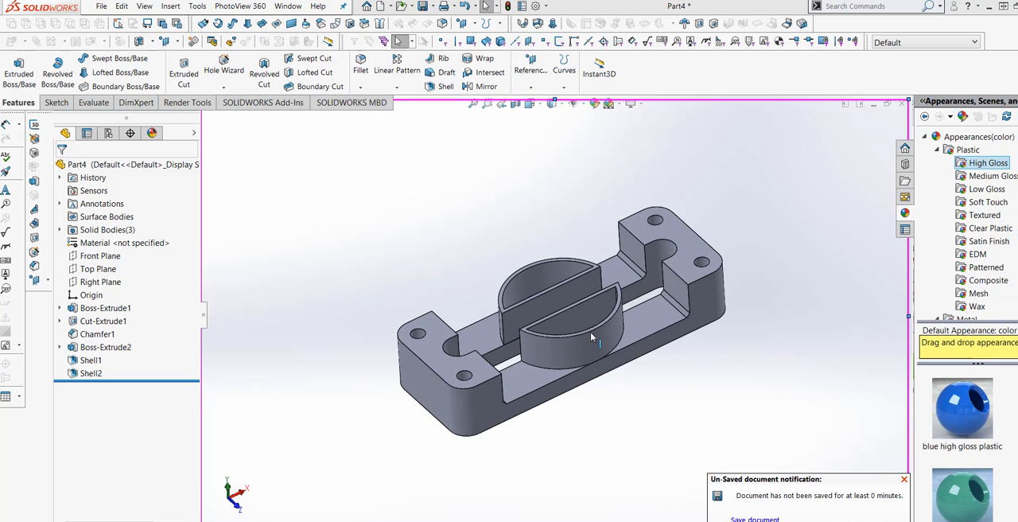
scroll(590, 331, down, 2)
middle_drag(635, 383, 637, 400)
scroll(649, 413, up, 1)
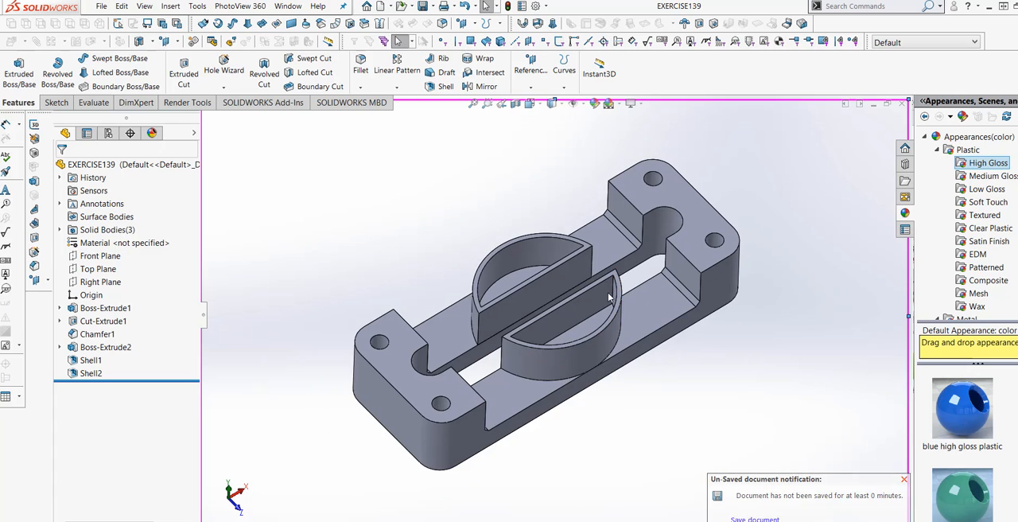
scroll(609, 281, down, 1)
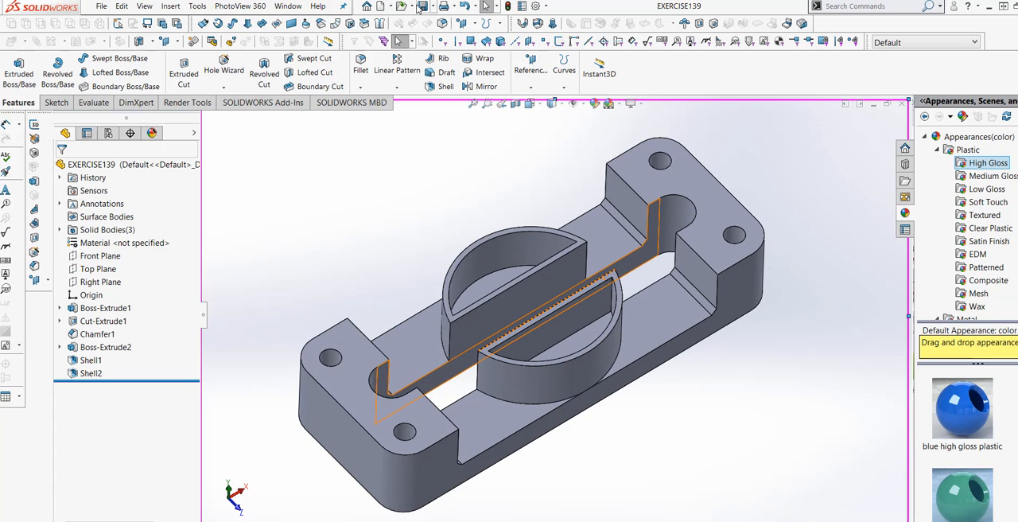
click(423, 6)
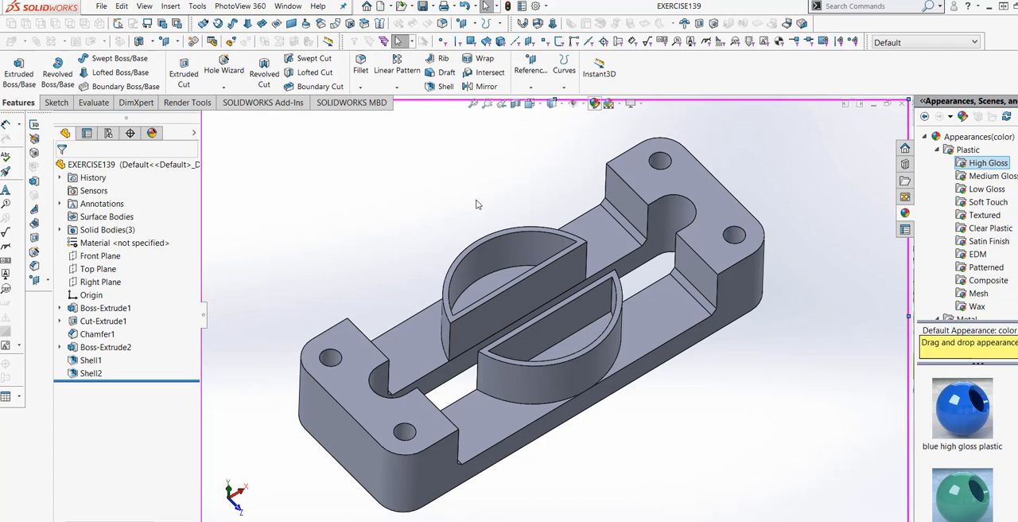
Step: Apply the emerald 01.p2m appearance from the organic gemstones folder to the whole part
click(594, 103)
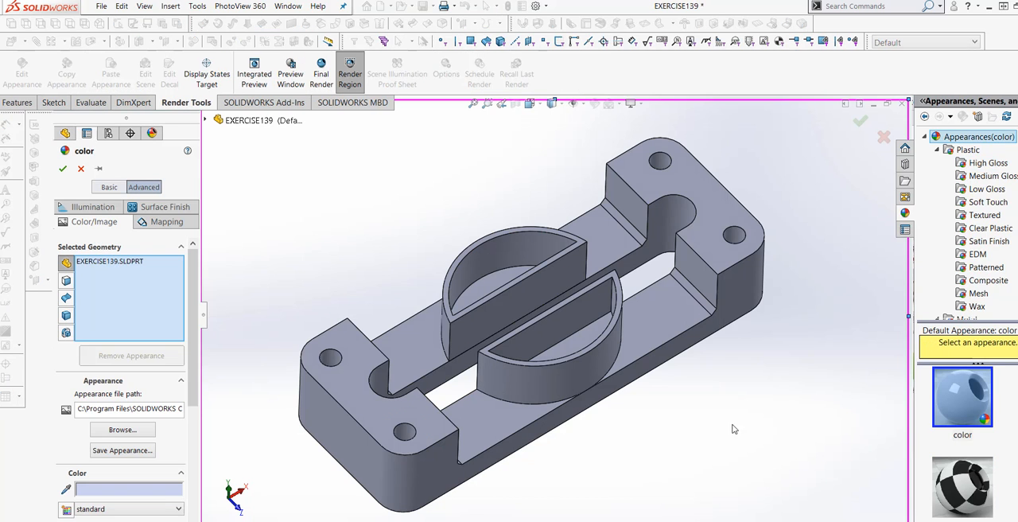
click(81, 169)
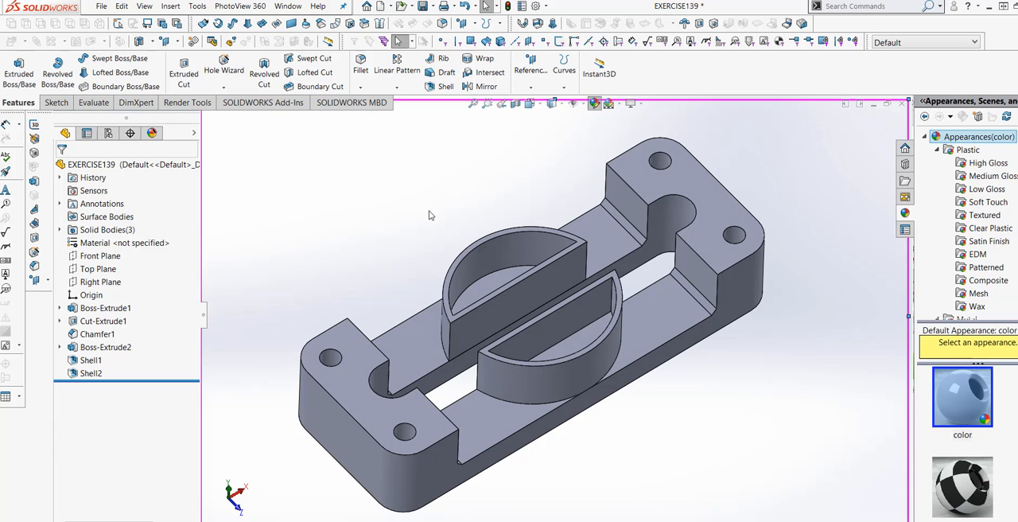
click(136, 434)
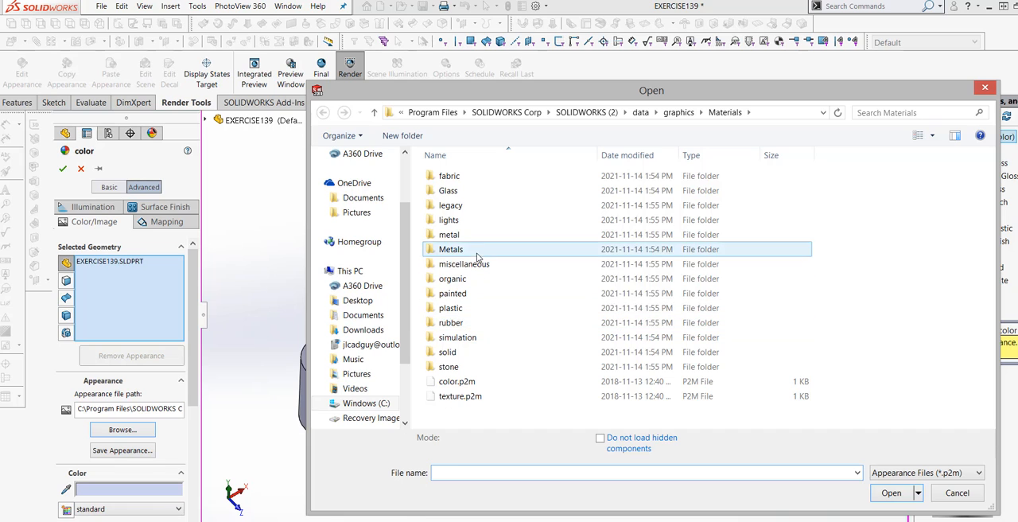
double_click(479, 283)
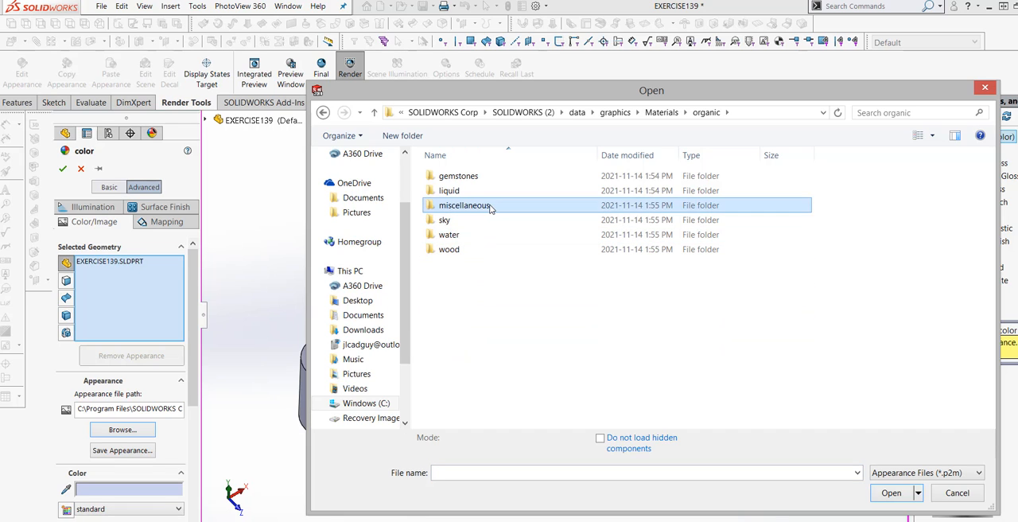
double_click(464, 205)
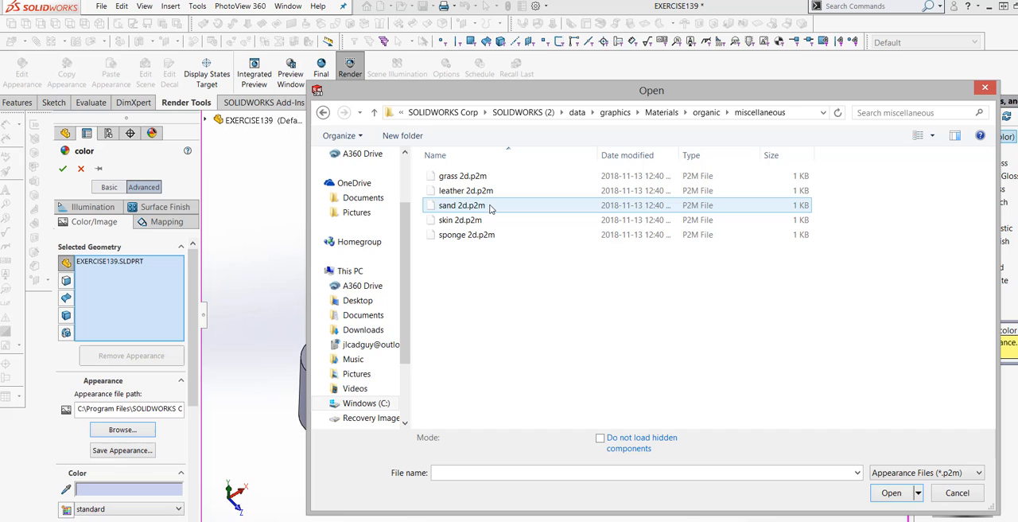
click(375, 114)
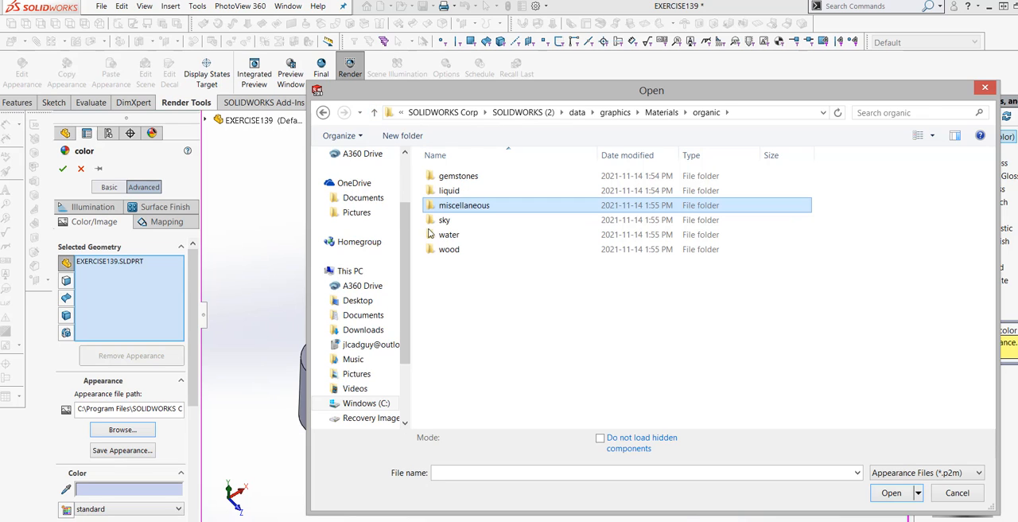
double_click(445, 178)
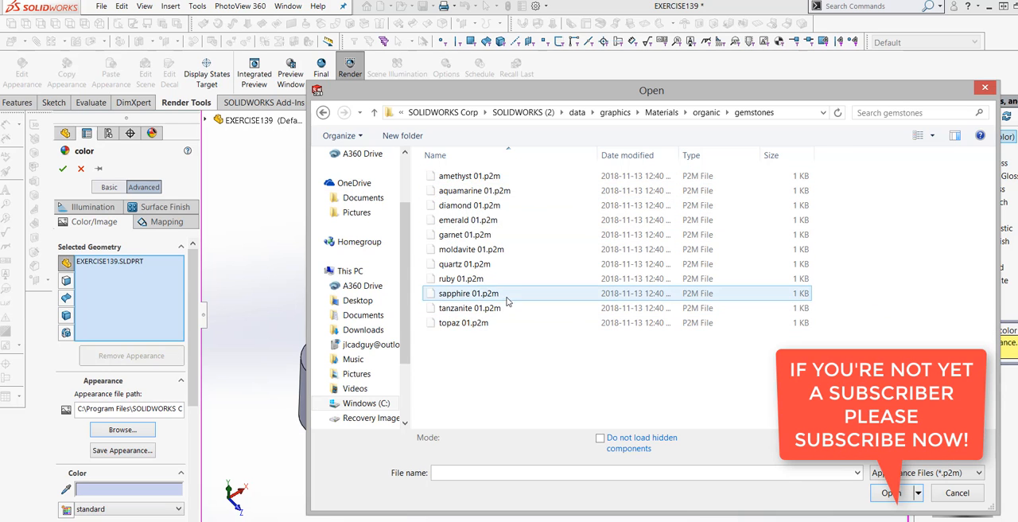
click(486, 221)
click(887, 484)
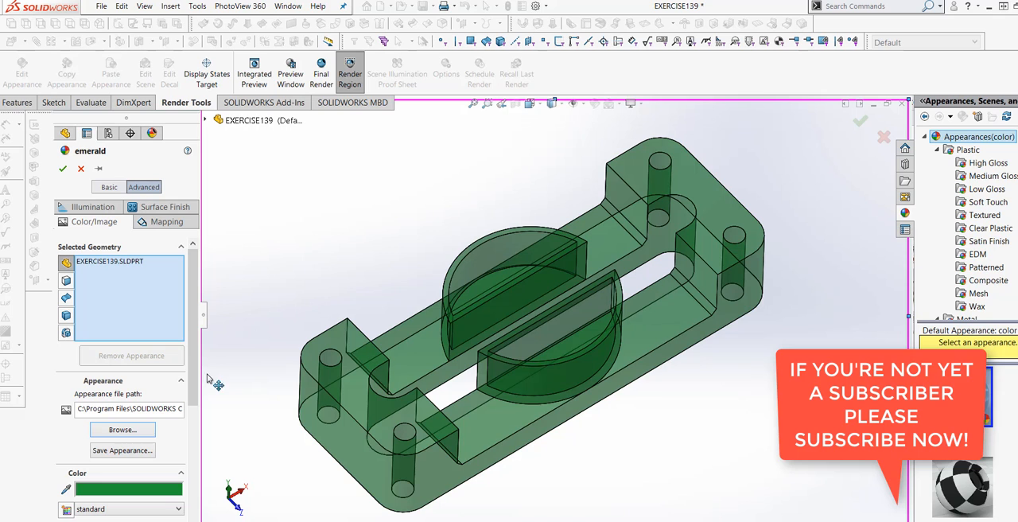
Step: Browse for another appearance file for the whole part
click(122, 430)
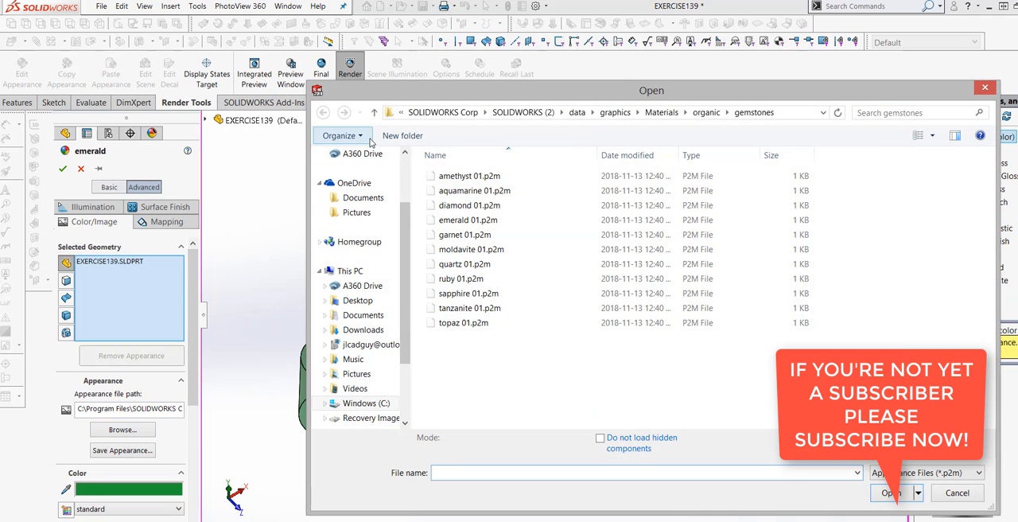